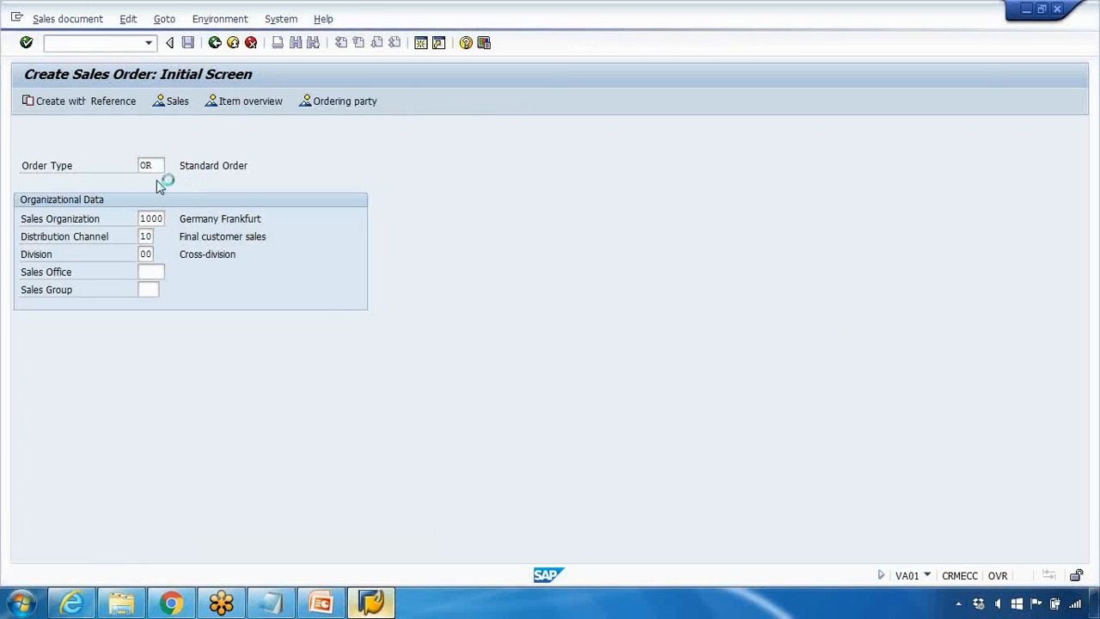
# Step: Start a standard order of type OR and add material laptop_dell_11 with an order quantity of 10
pyautogui.click(154, 160)
pyautogui.press('Return')
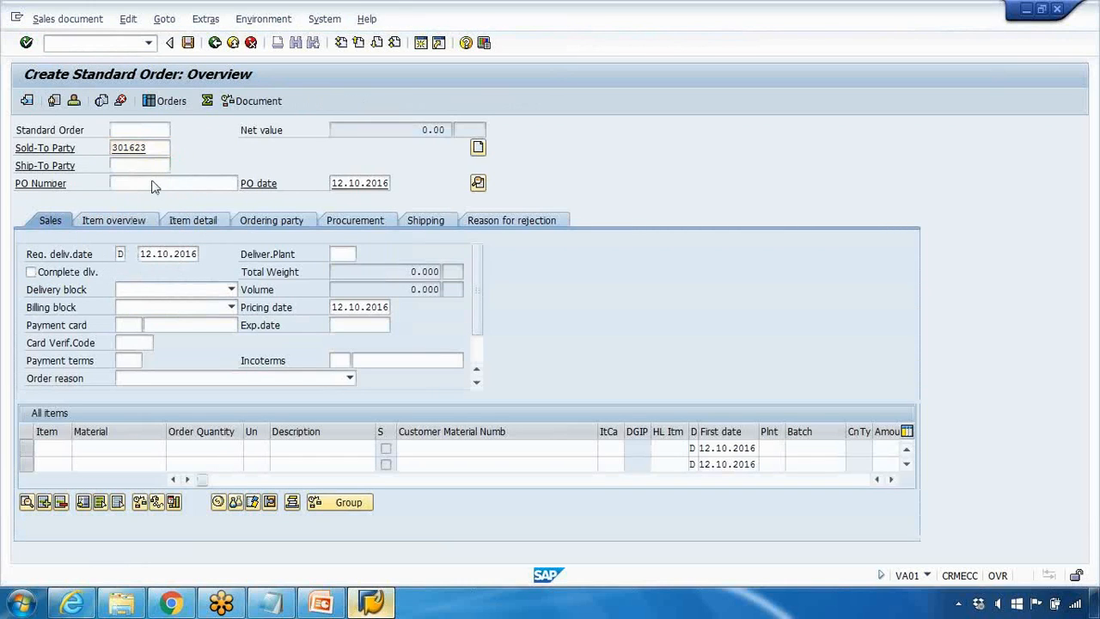
pyautogui.click(123, 449)
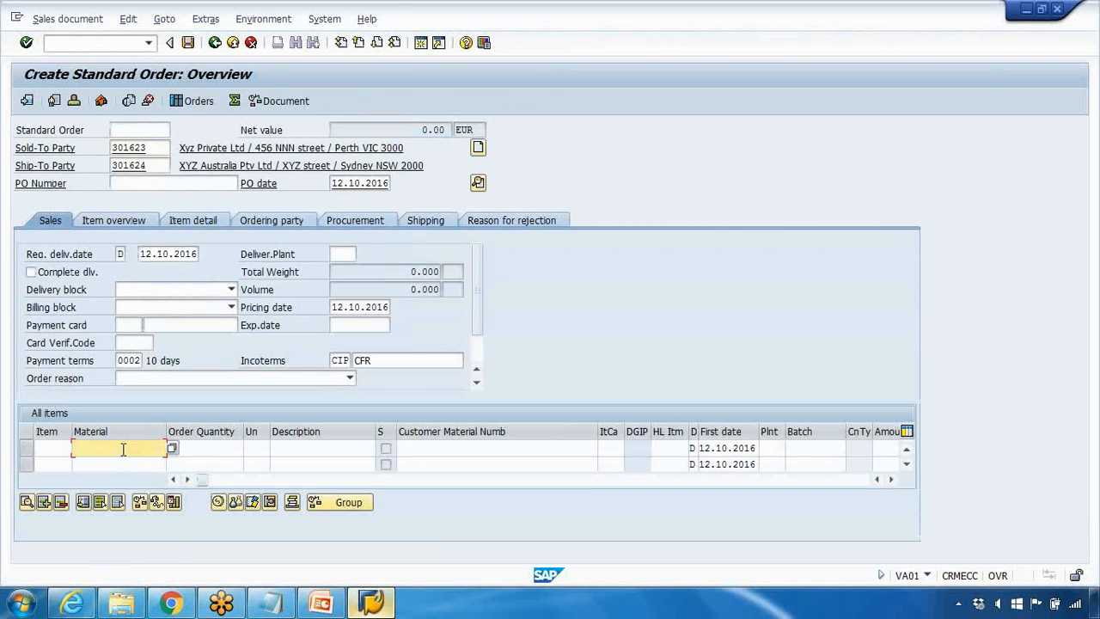
pyautogui.press('space')
pyautogui.click(126, 462)
pyautogui.click(211, 449)
pyautogui.write('10')
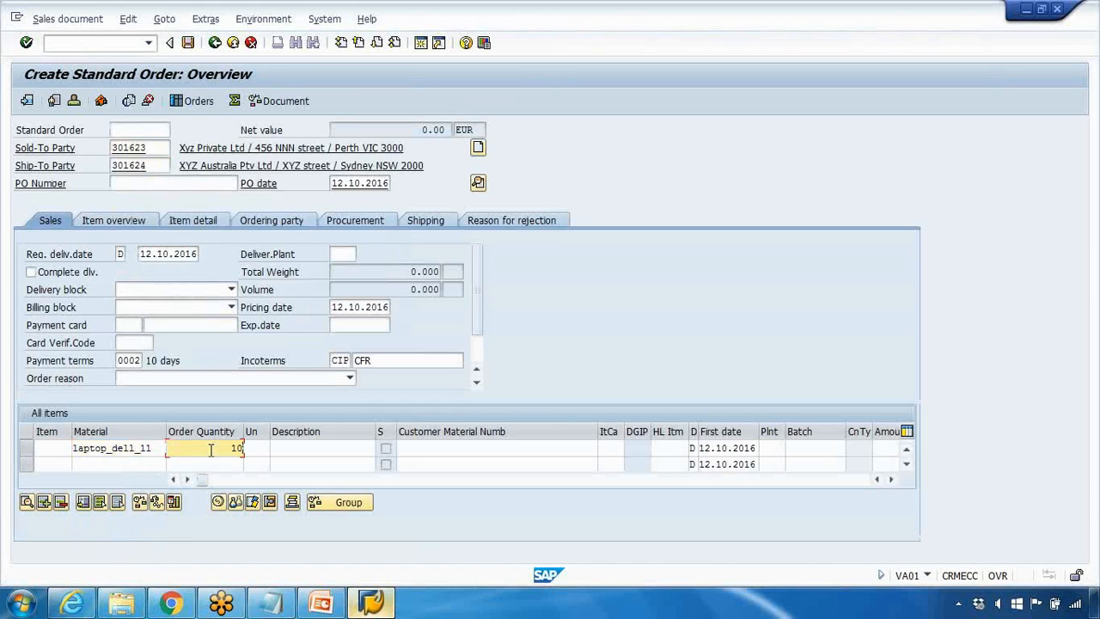
pyautogui.press('Return')
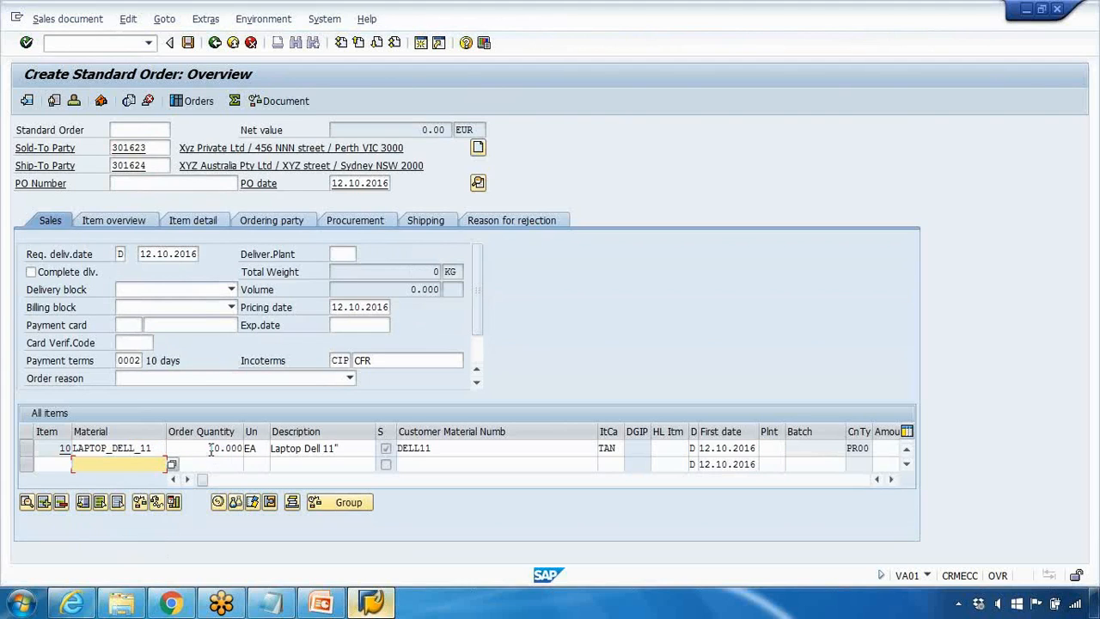
# Step: Try to save the order, choose to edit it, examine the missing data in the incompletion log, and return to the order overview
pyautogui.click(190, 50)
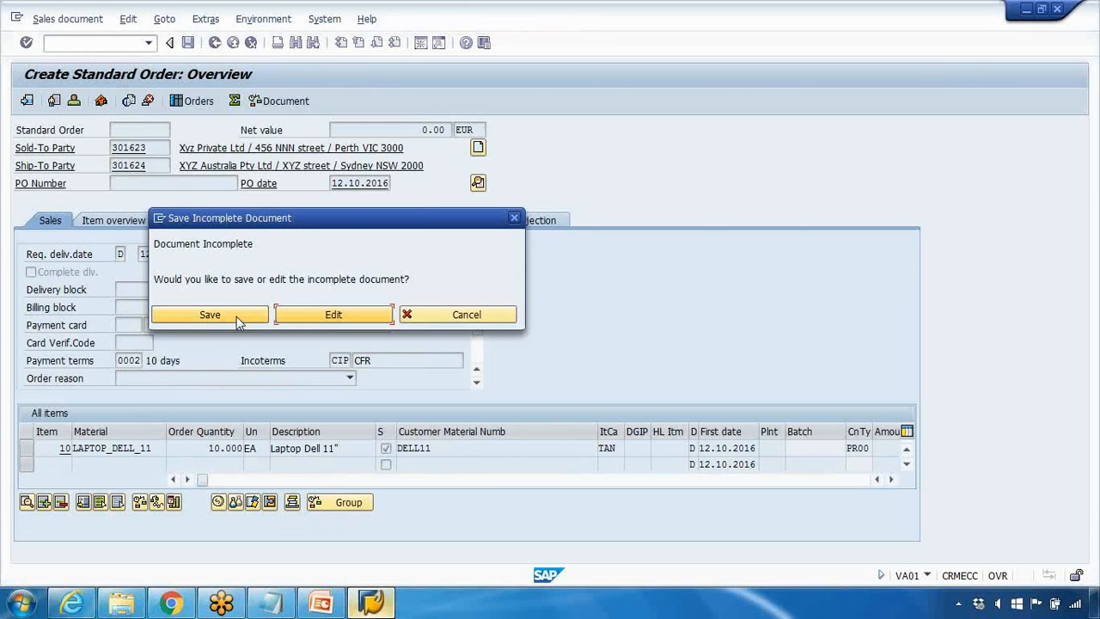
pyautogui.click(332, 315)
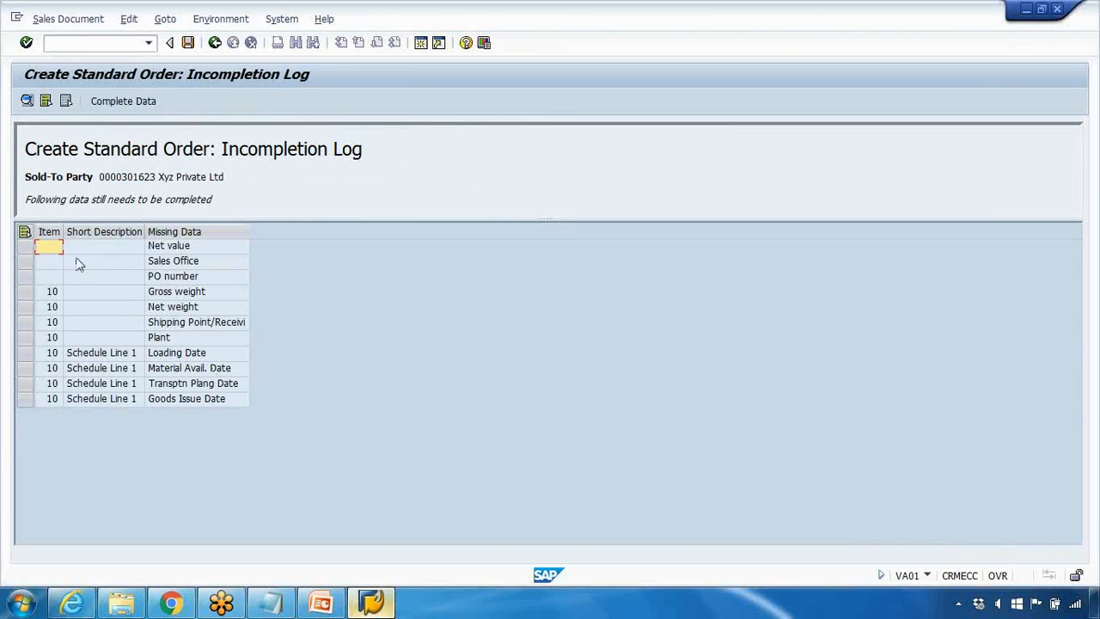
pyautogui.click(46, 248)
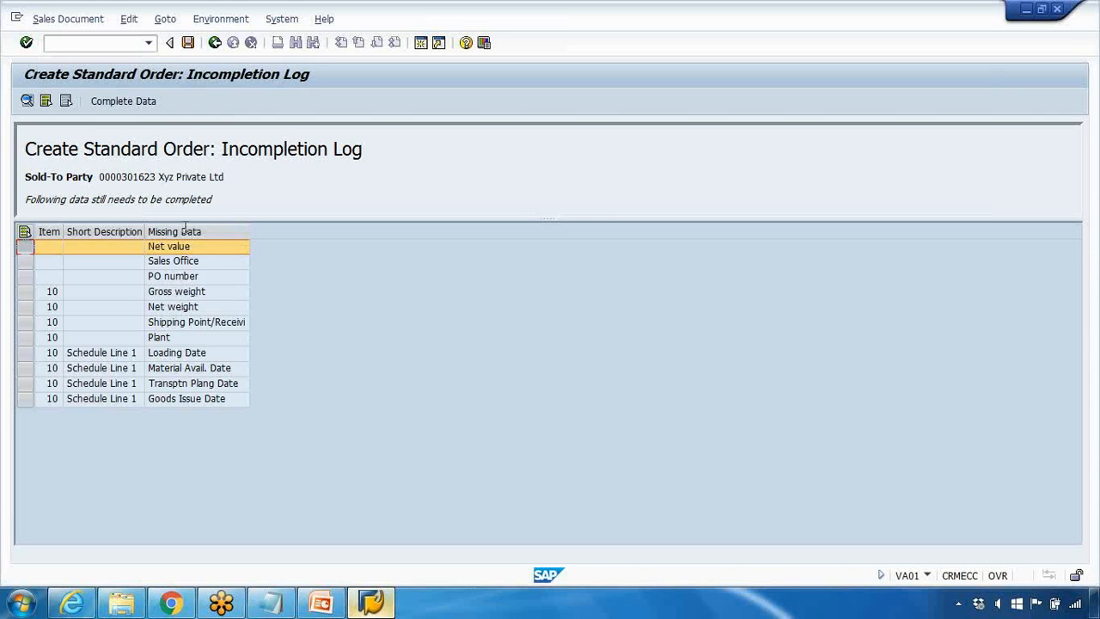
pyautogui.click(215, 43)
pyautogui.click(215, 43)
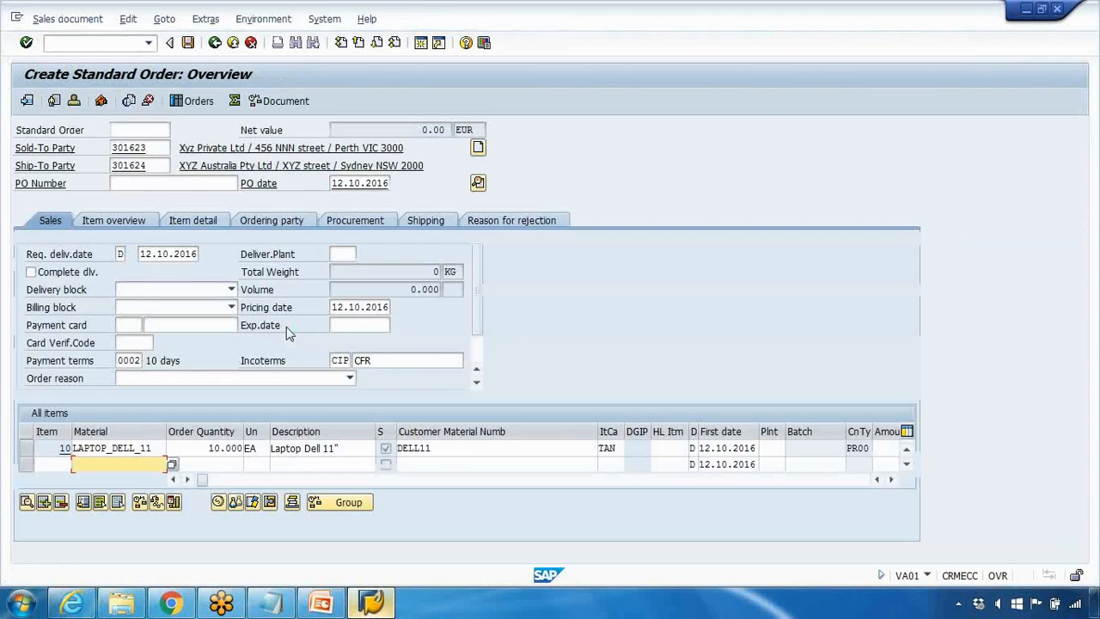
# Step: Open the pricing conditions of the laptop item in the order
pyautogui.click(30, 450)
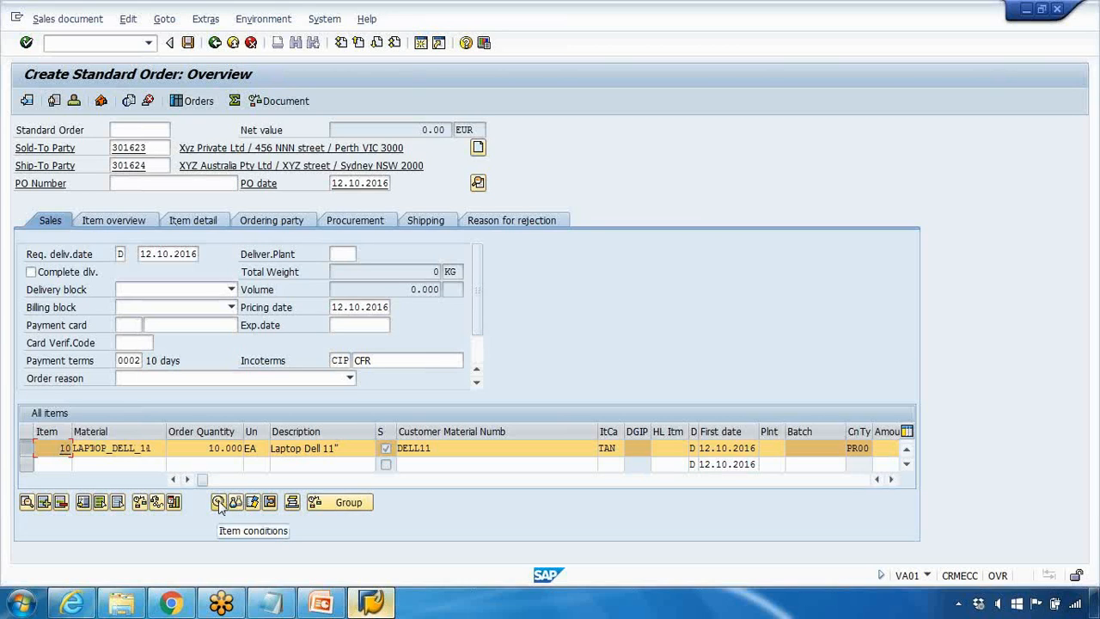
pyautogui.click(167, 20)
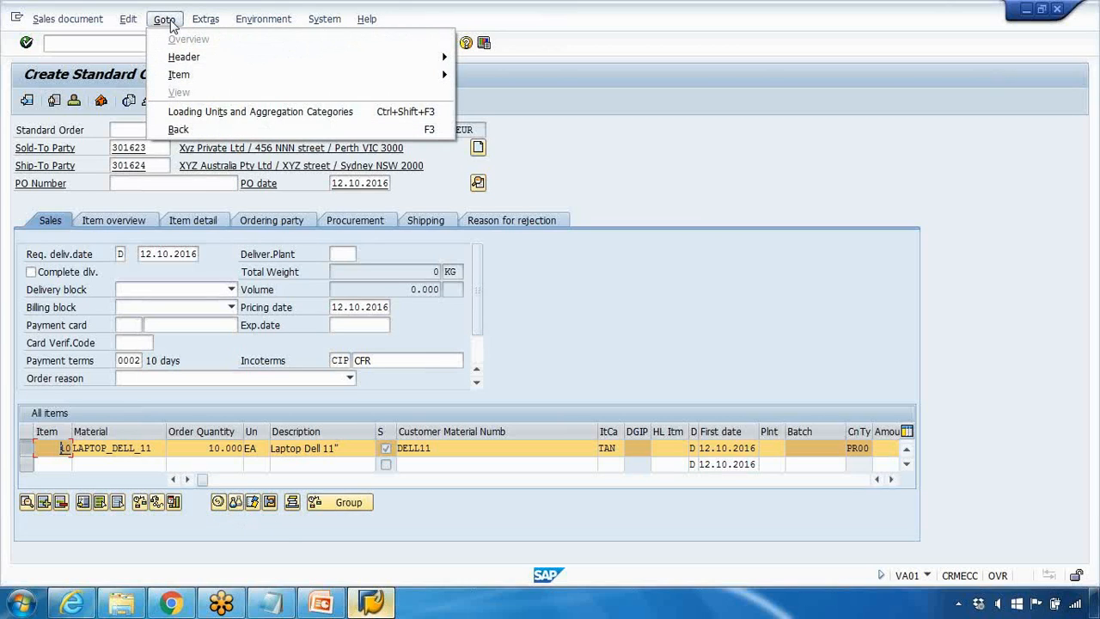
pyautogui.moveTo(367, 80)
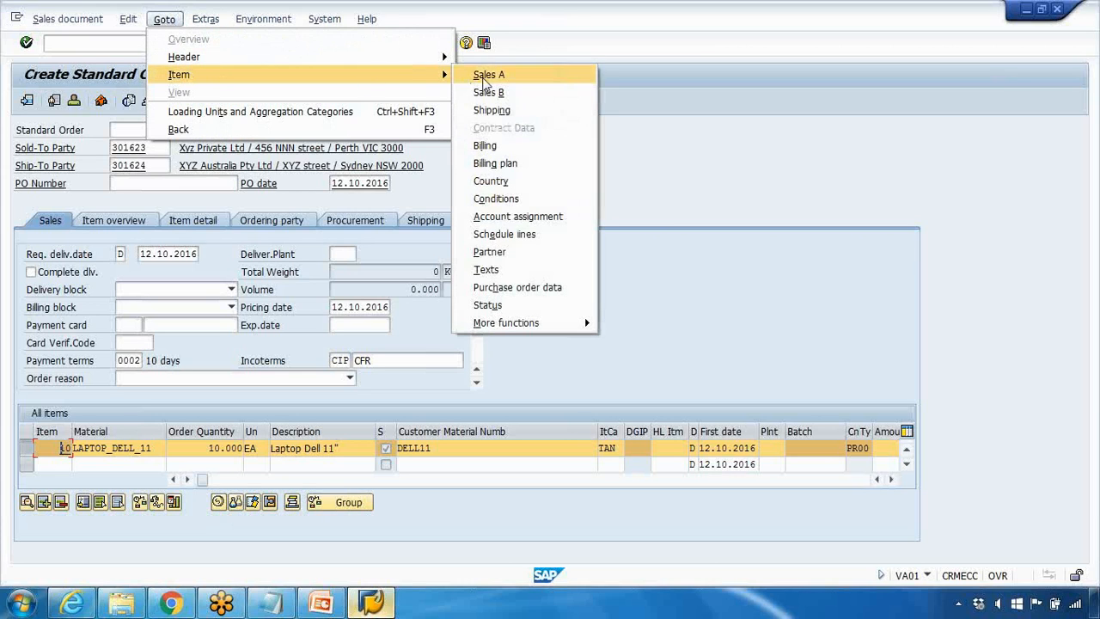
pyautogui.click(497, 198)
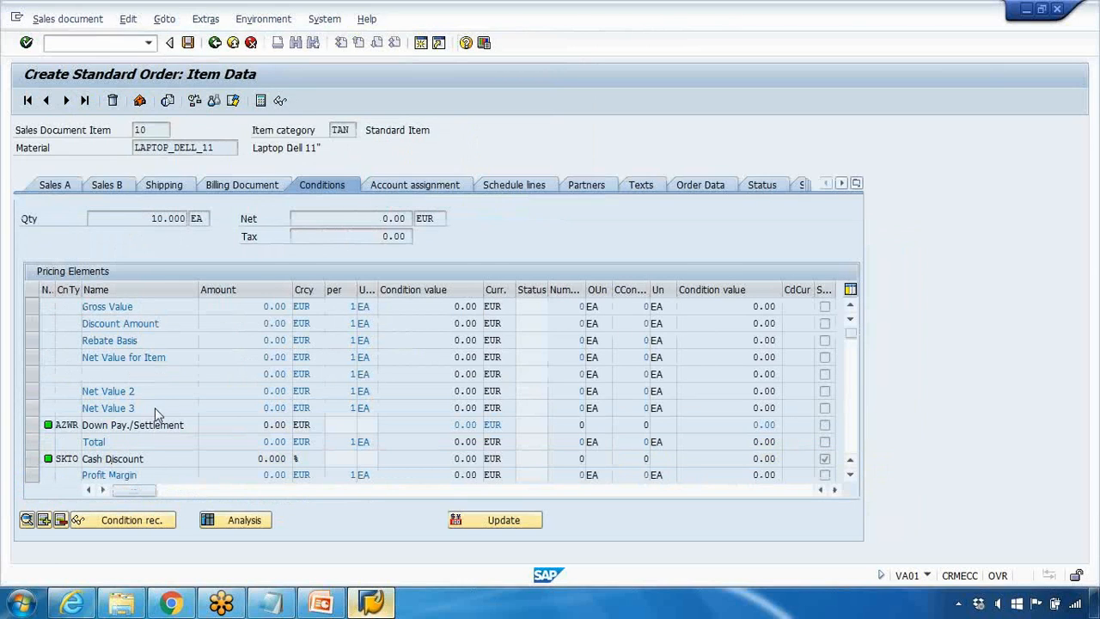
# Step: Add condition type PR00 (Price) to the item's pricing elements with an amount of 100
pyautogui.scroll(-1, 155, 407)
pyautogui.scroll(-1, 155, 408)
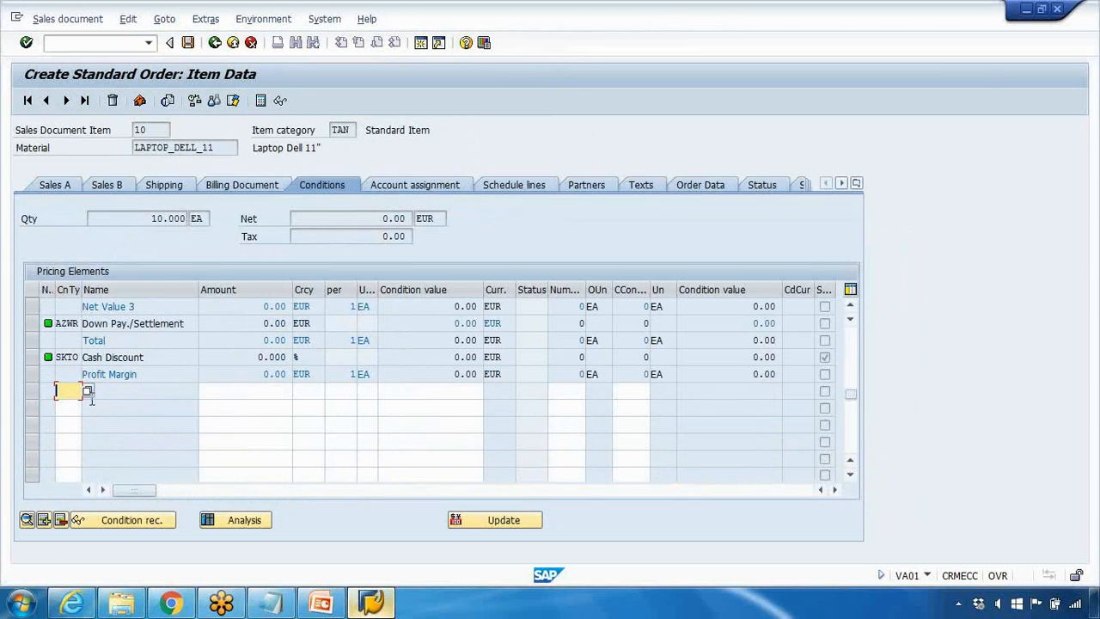
pyautogui.click(89, 391)
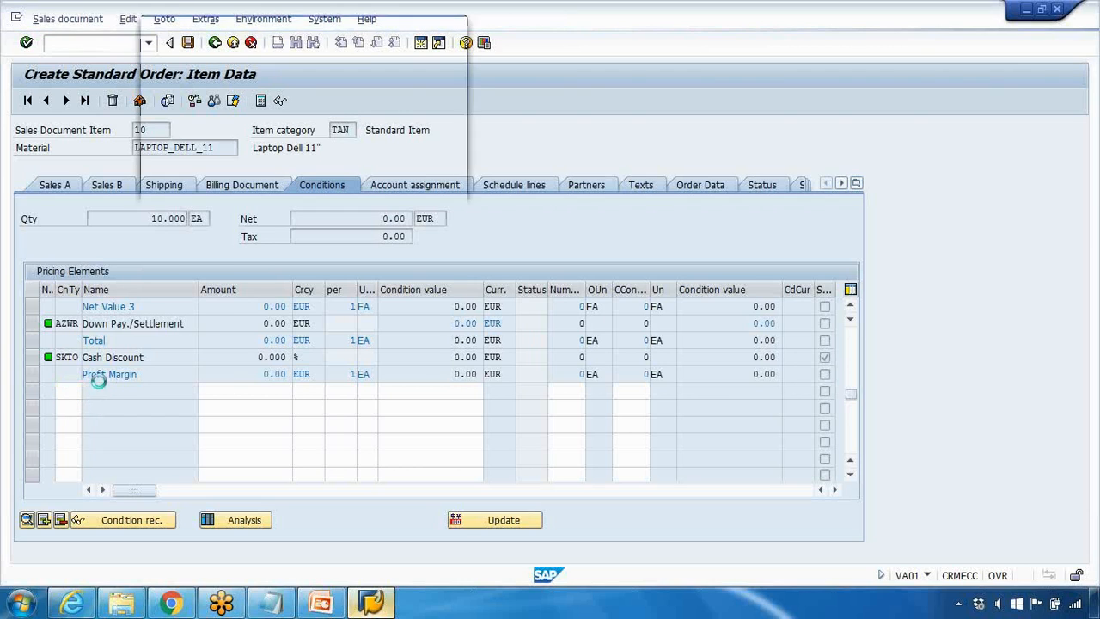
pyautogui.scroll(-9, 207, 249)
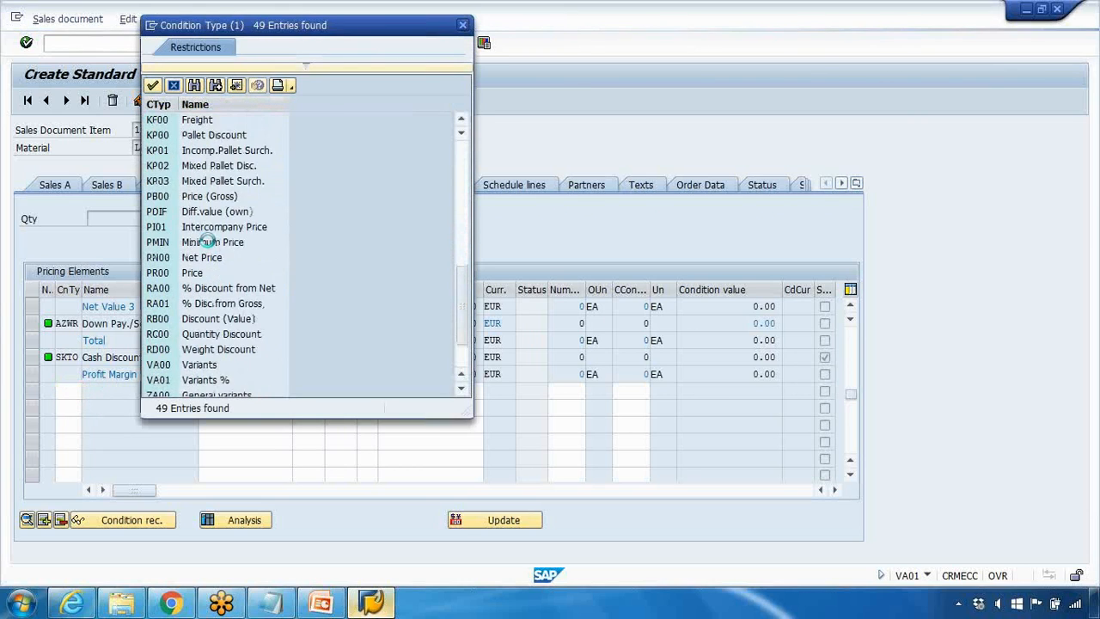
pyautogui.click(204, 273)
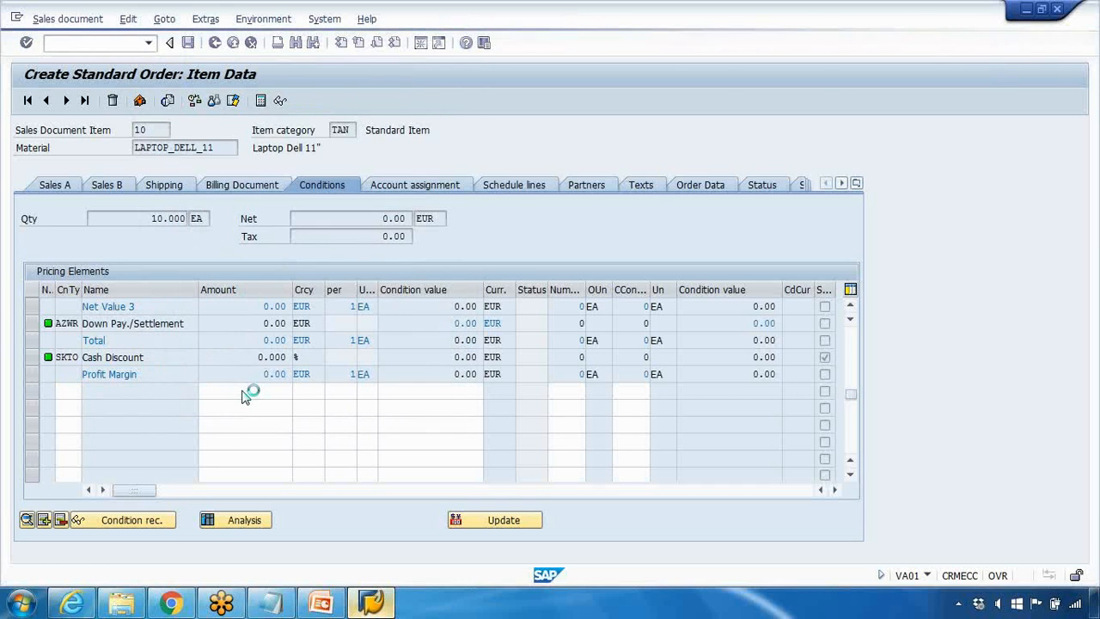
pyautogui.click(243, 391)
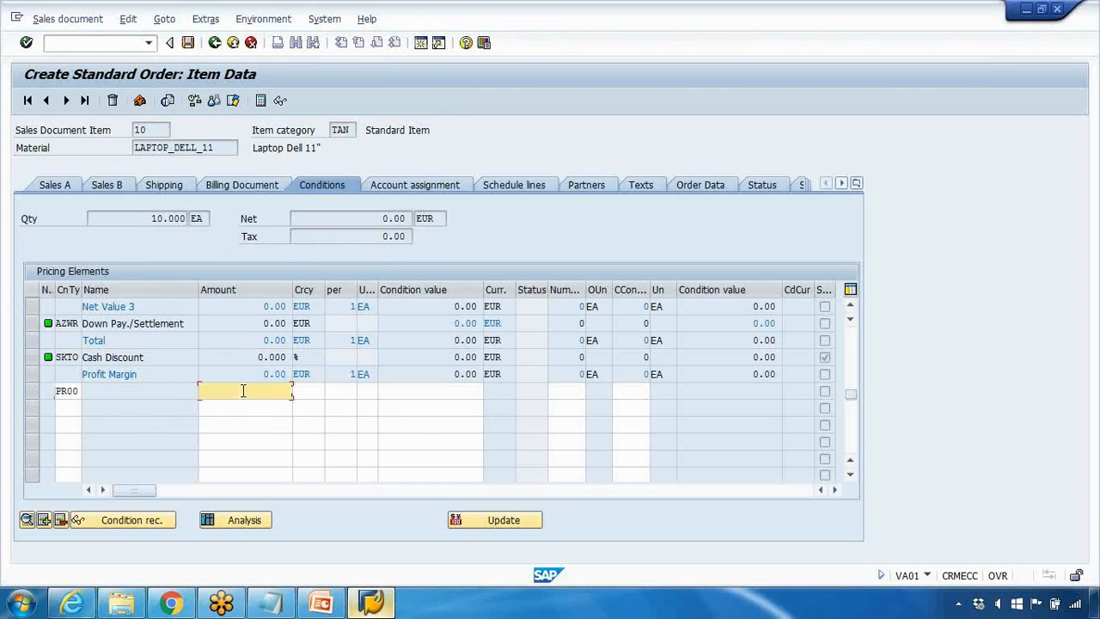
pyautogui.write('100')
pyautogui.press('Return')
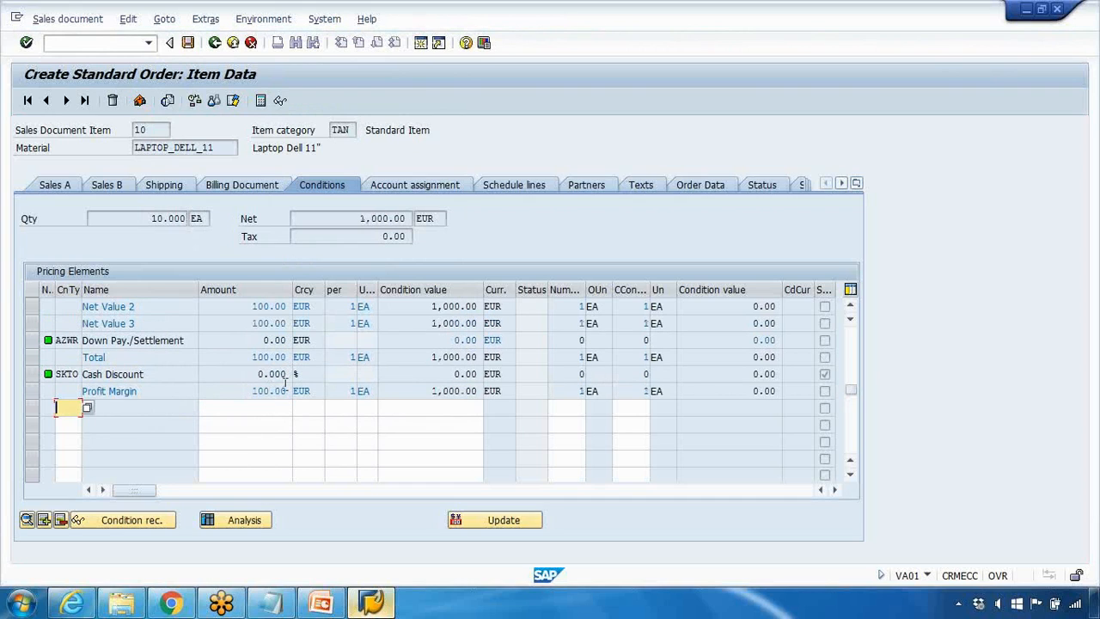
# Step: Check the PR00 price amount against the item's net value, and return to the order overview
pyautogui.scroll(2, 284, 389)
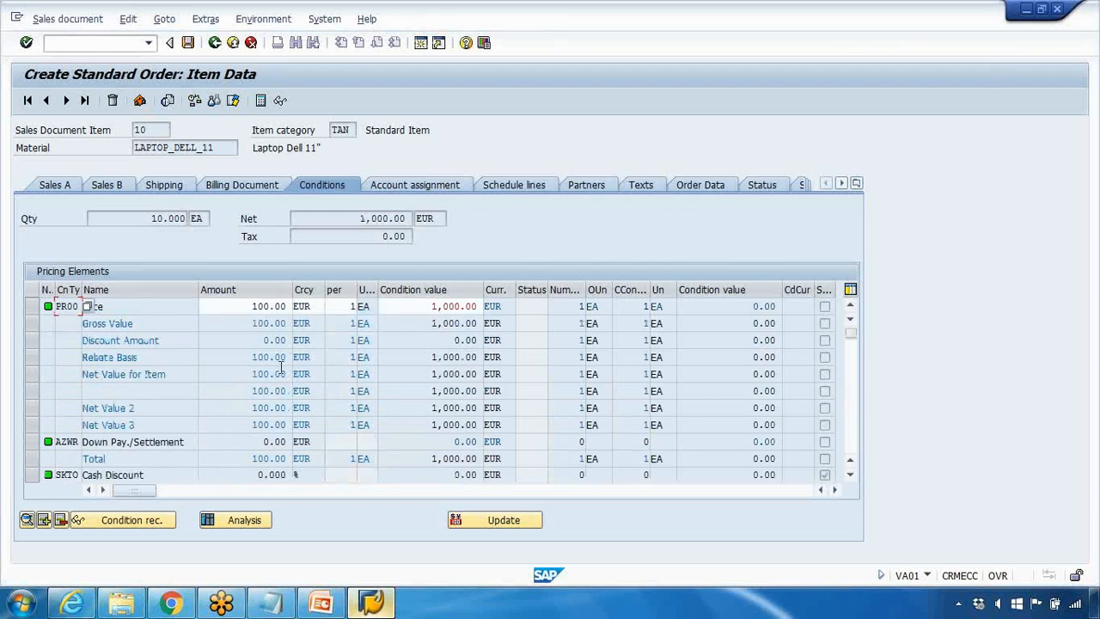
pyautogui.doubleClick(258, 306)
pyautogui.moveTo(351, 216); pyautogui.dragTo(404, 217)
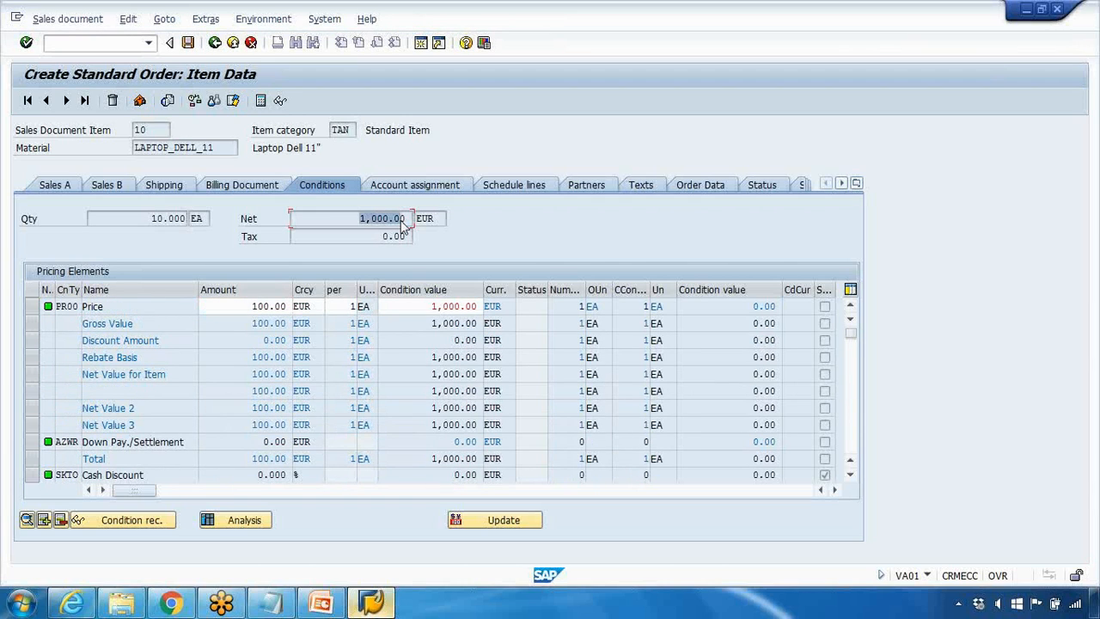
pyautogui.doubleClick(277, 306)
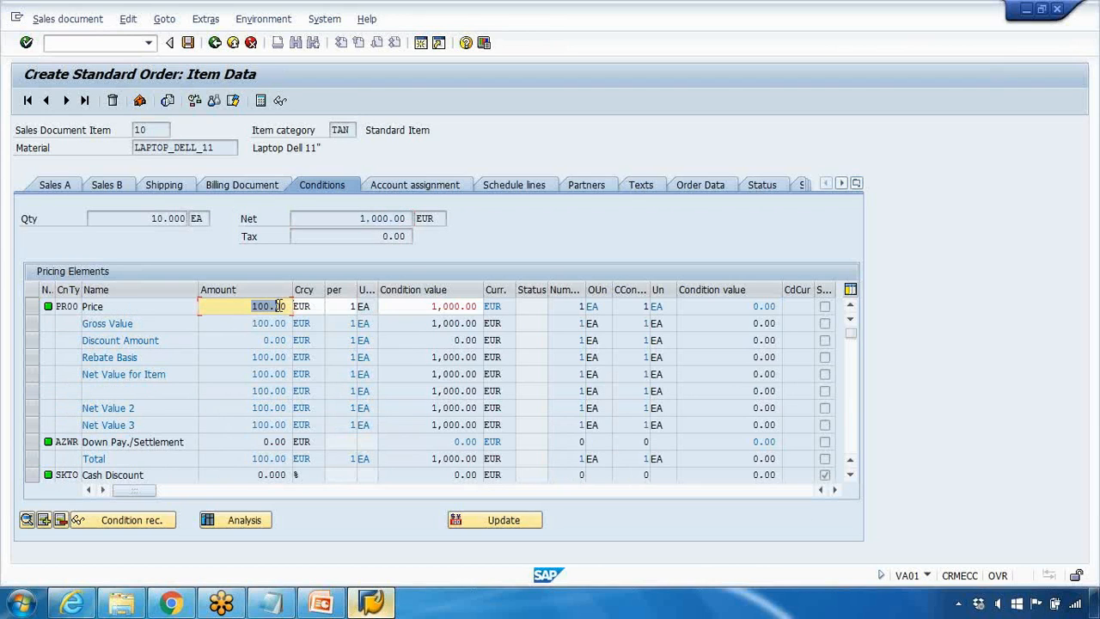
pyautogui.click(215, 45)
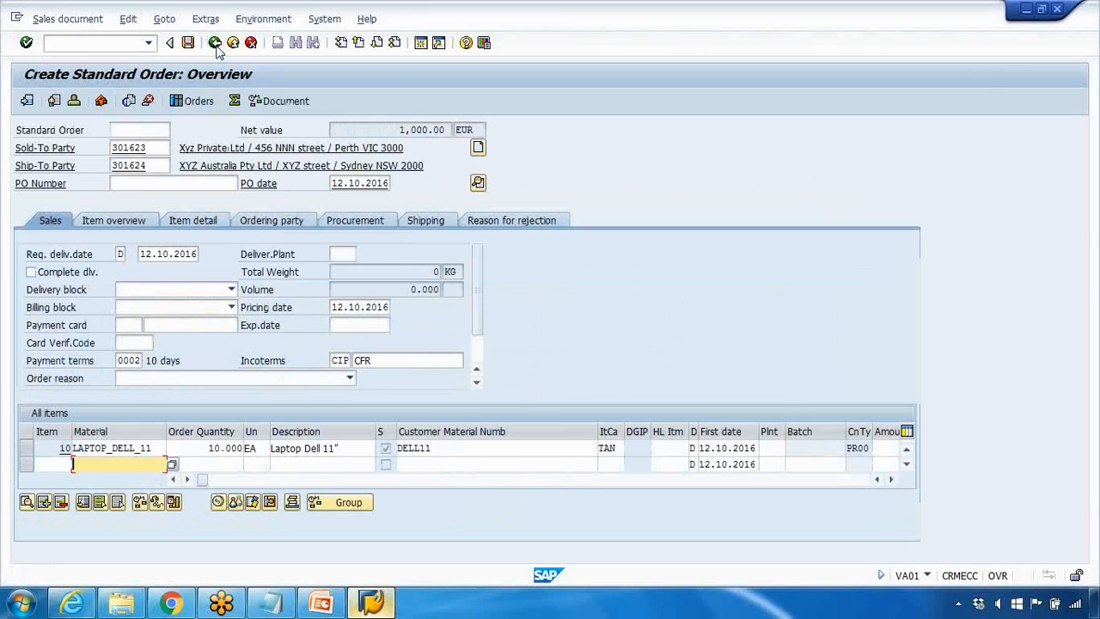
# Step: Try to save the order again, recheck the data still missing in the incompletion log, and go back to the overview
pyautogui.click(187, 43)
pyautogui.click(321, 317)
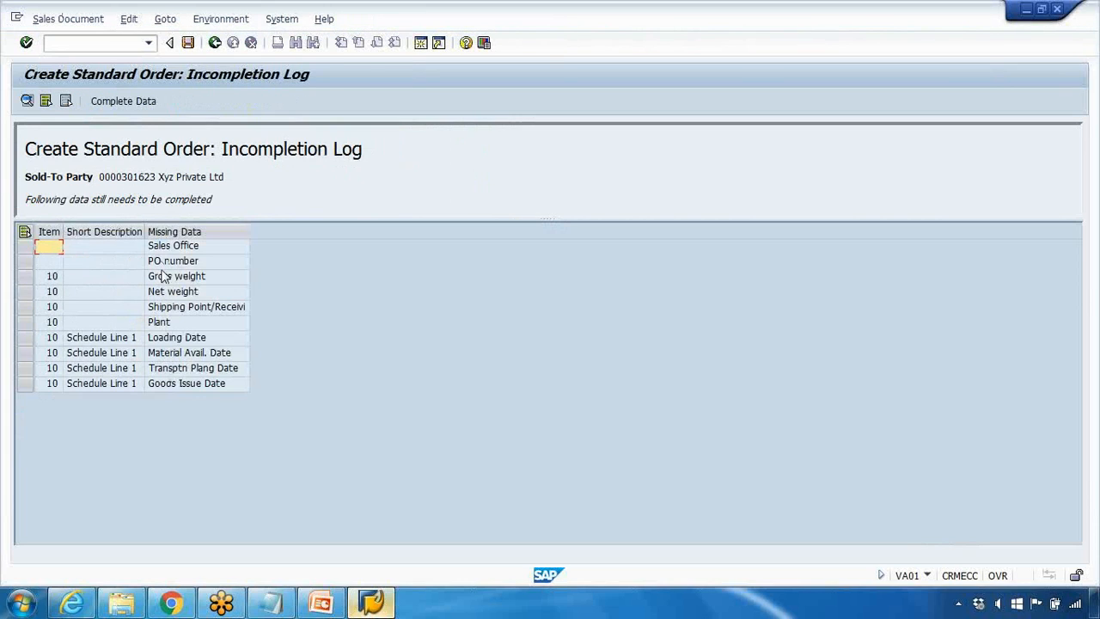
pyautogui.click(215, 42)
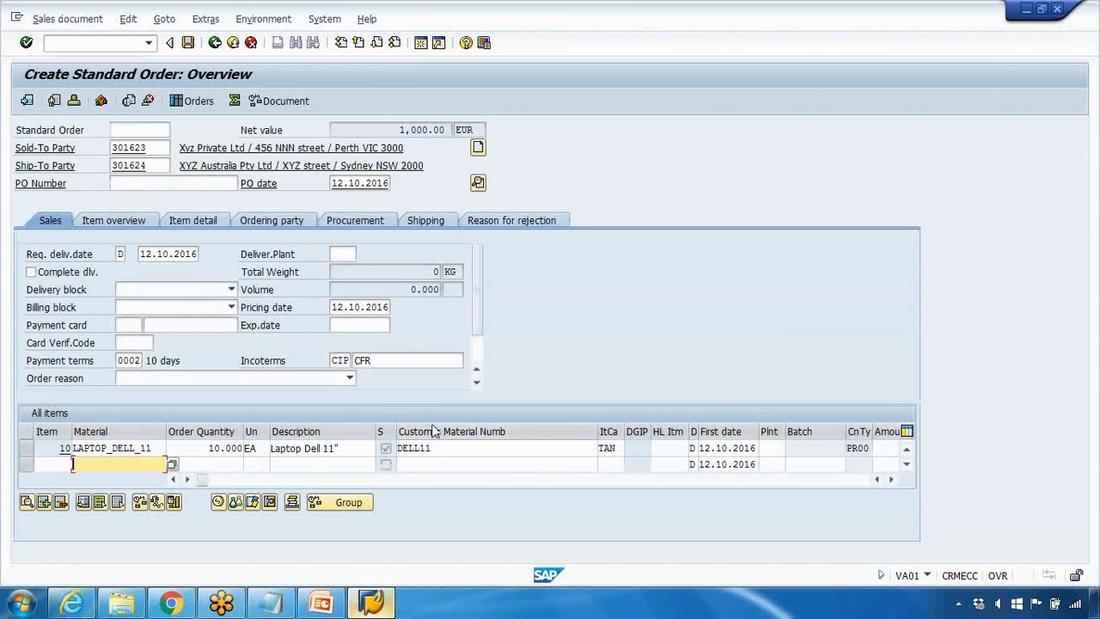
# Step: Set the laptop item's plant to 1000 and accept the delivery proposal in availability control
pyautogui.click(761, 447)
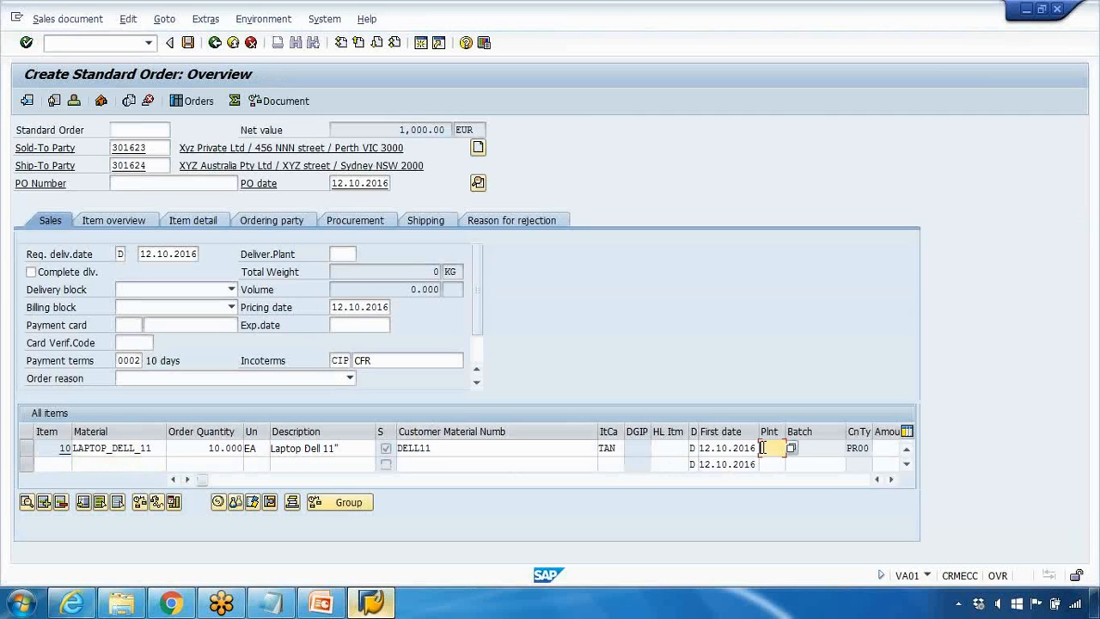
pyautogui.write('1000')
pyautogui.press('Return')
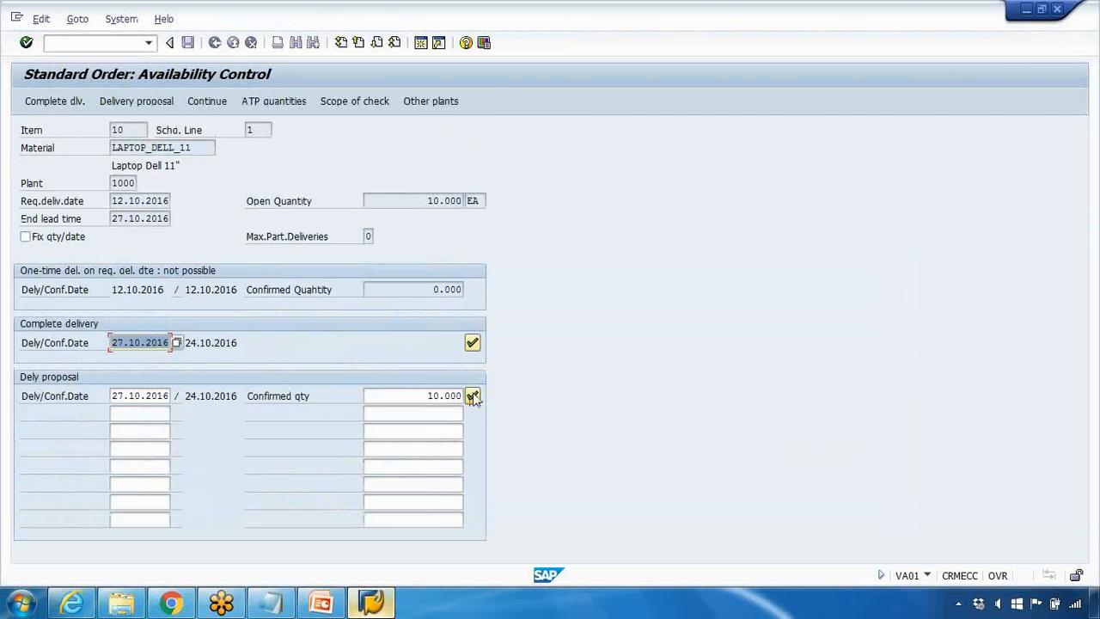
pyautogui.click(472, 395)
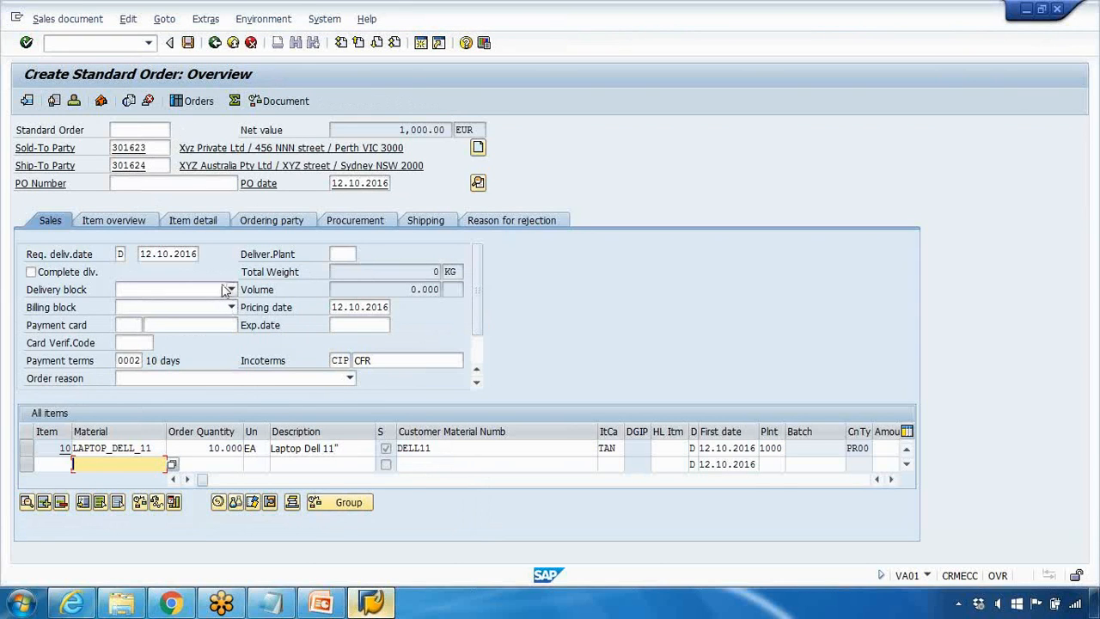
# Step: Reopen the laptop item's pricing conditions and add condition type K007 (Customer Discount) as a new line
pyautogui.click(28, 449)
pyautogui.click(218, 502)
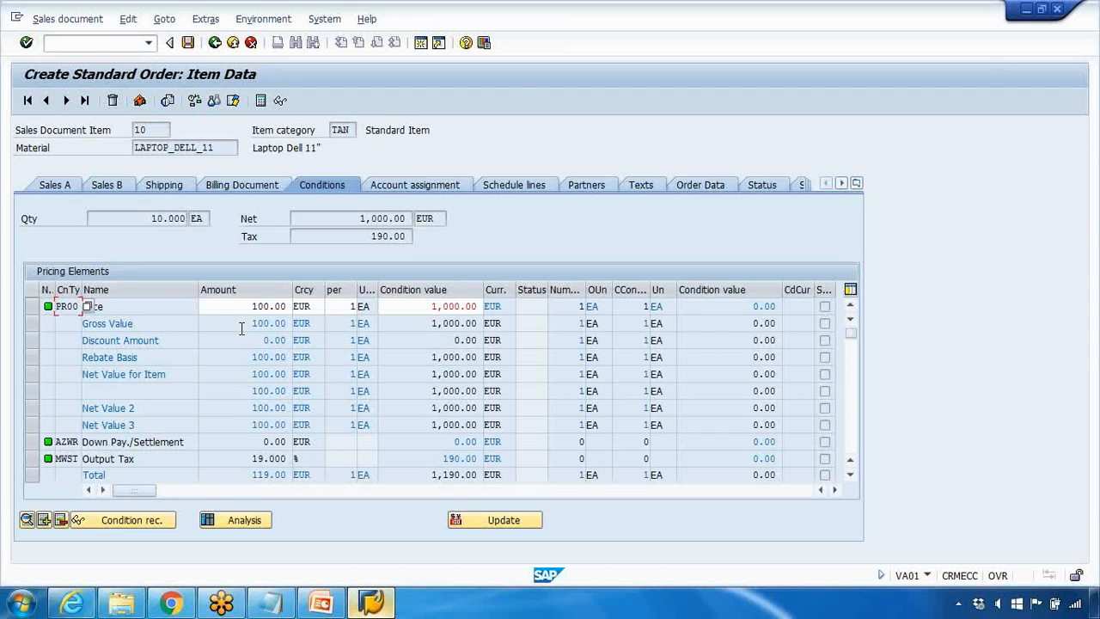
pyautogui.scroll(-1, 198, 344)
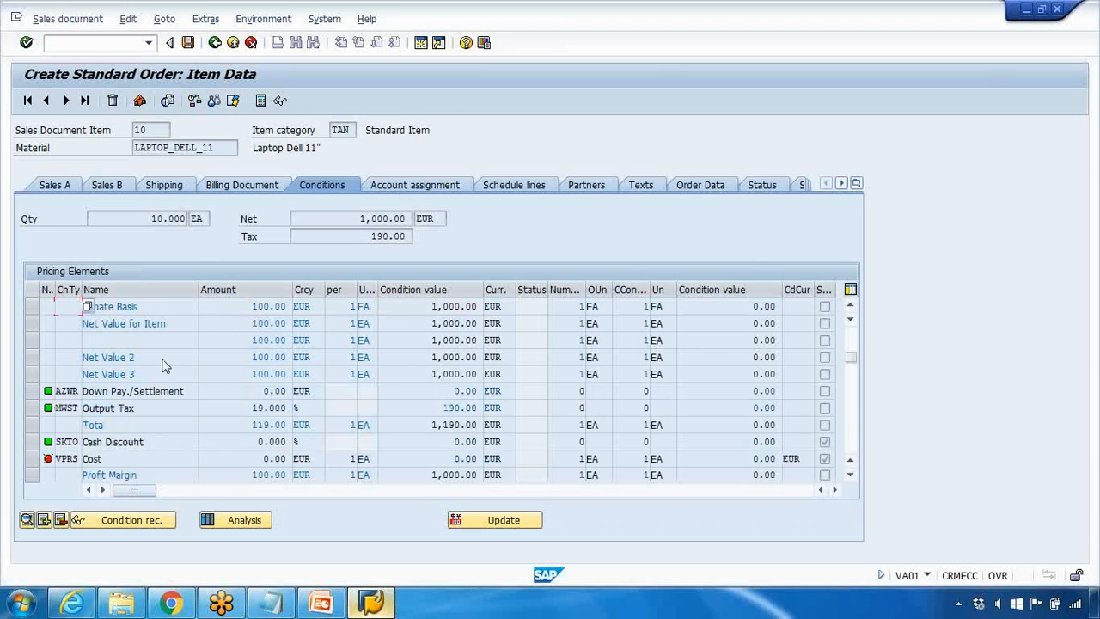
pyautogui.scroll(-1, 112, 383)
pyautogui.click(88, 442)
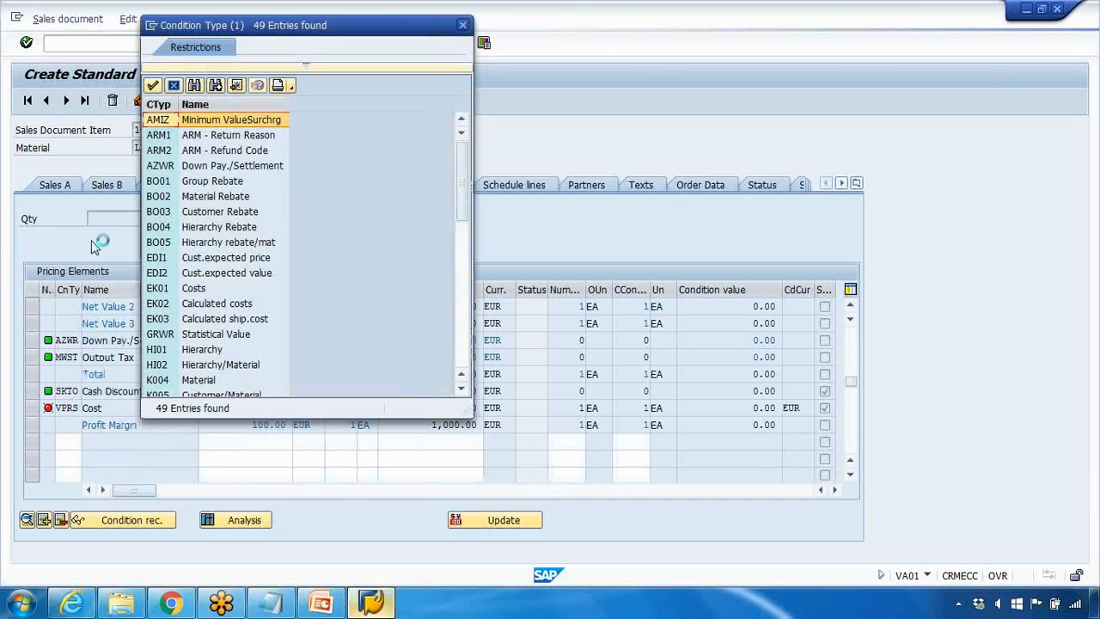
pyautogui.scroll(-2, 201, 272)
pyautogui.scroll(-1, 200, 272)
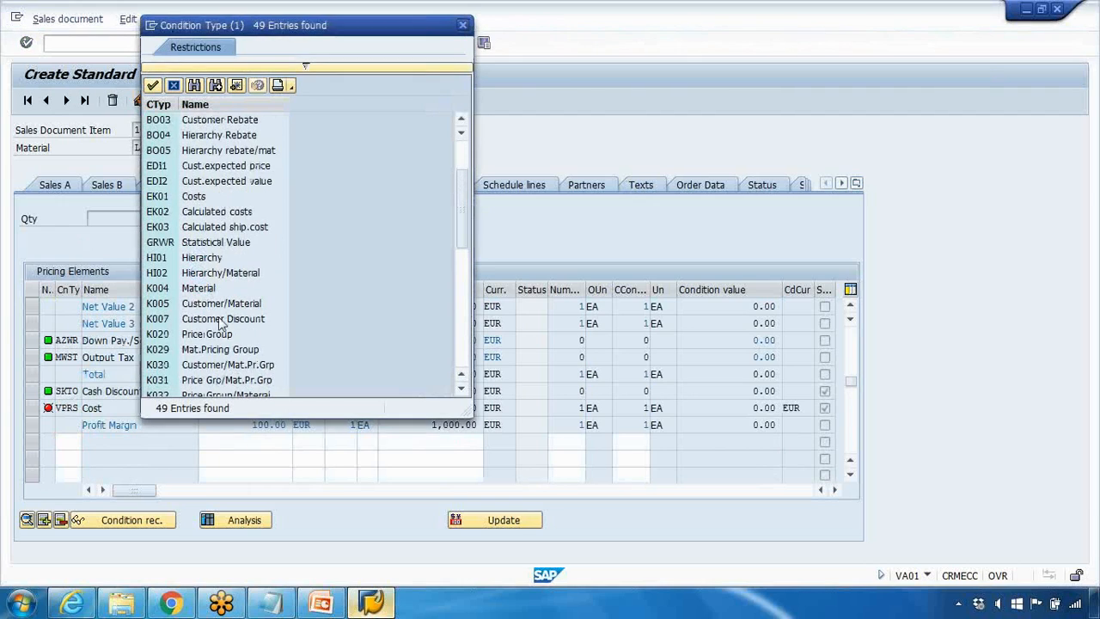
pyautogui.doubleClick(222, 323)
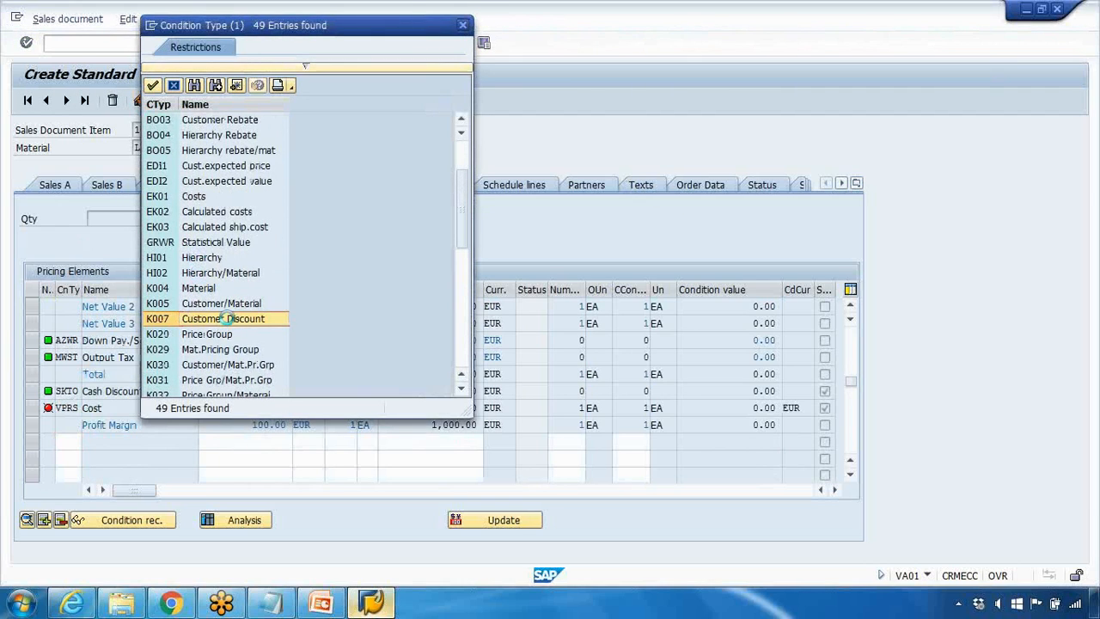
# Step: Set the K007 customer discount to 2 percent and review the recalculated pricing elements
pyautogui.click(273, 441)
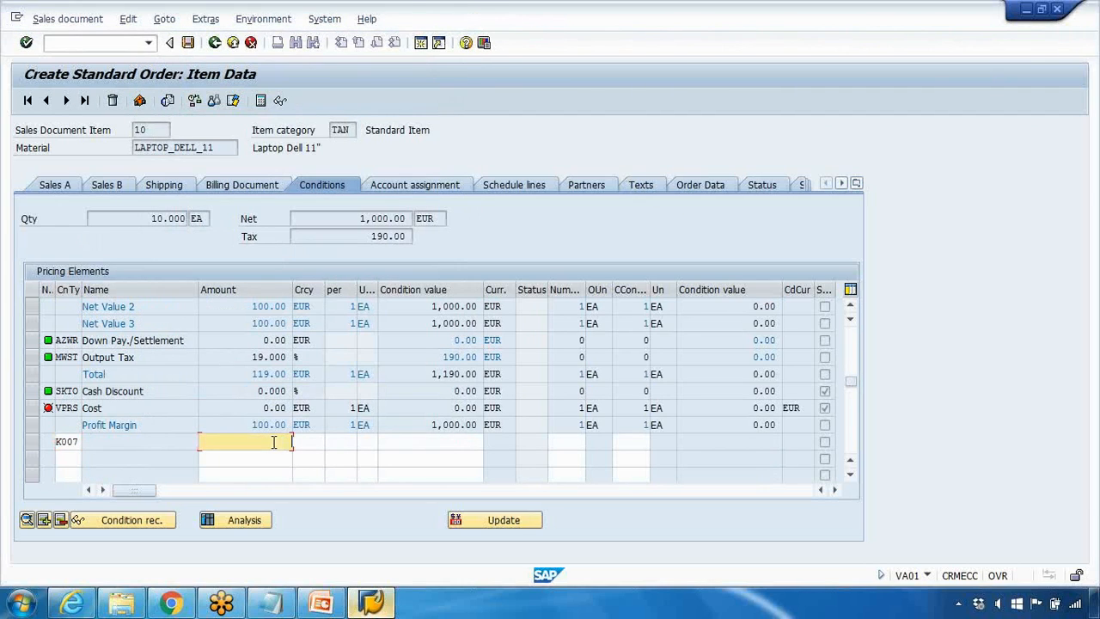
pyautogui.write('2')
pyautogui.press('Return')
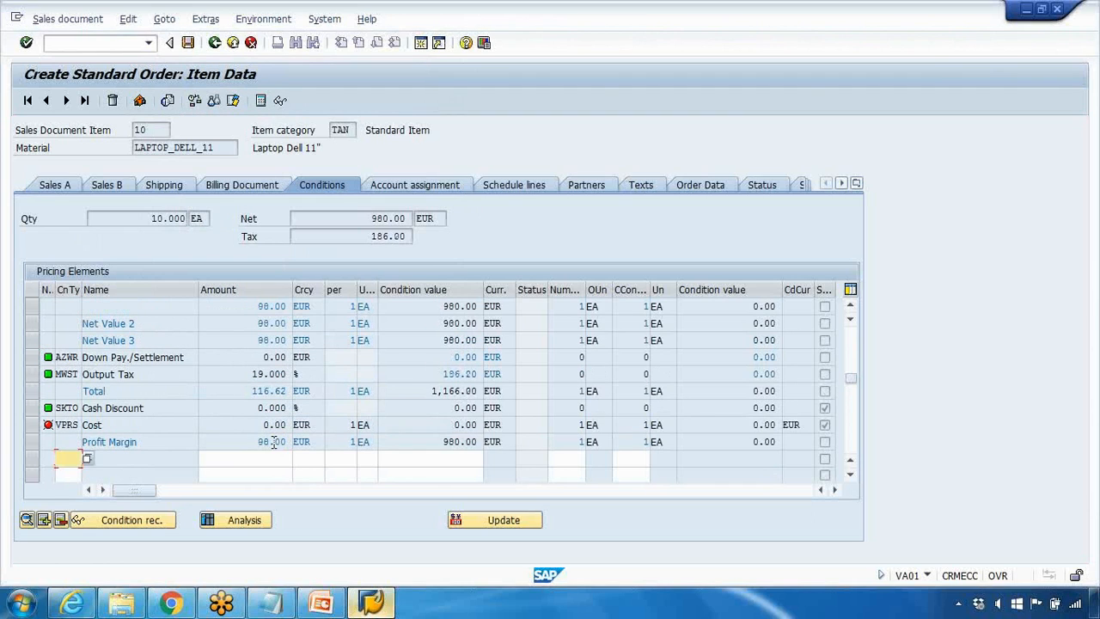
pyautogui.scroll(2, 275, 442)
pyautogui.scroll(2, 275, 442)
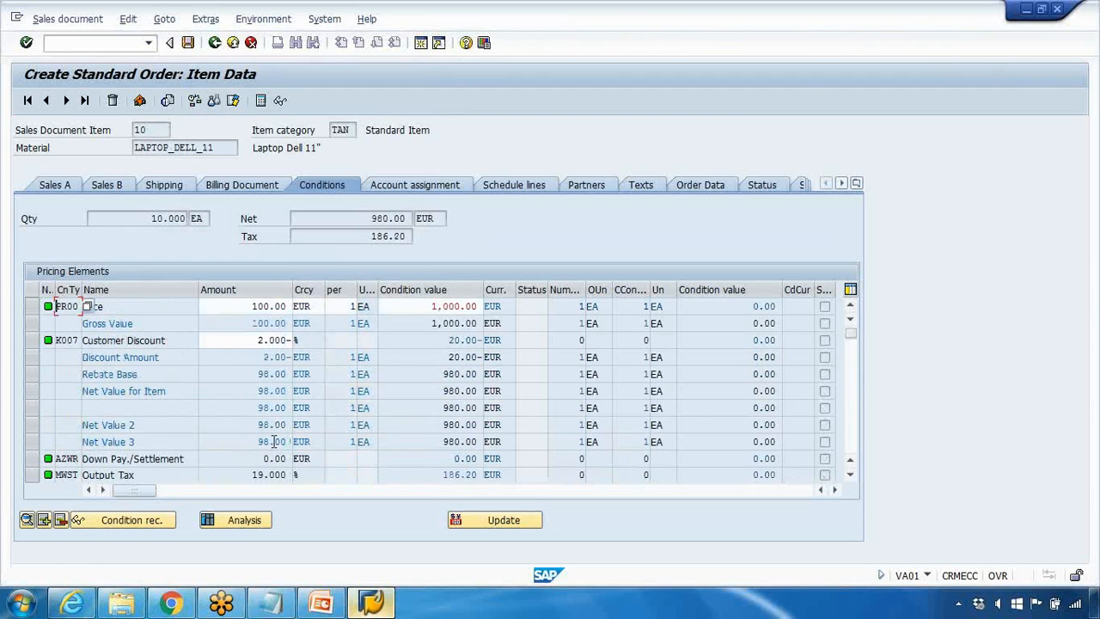
# Step: Review the laptop item's customer discount and net value, and exit the standard order without saving the data
pyautogui.click(237, 343)
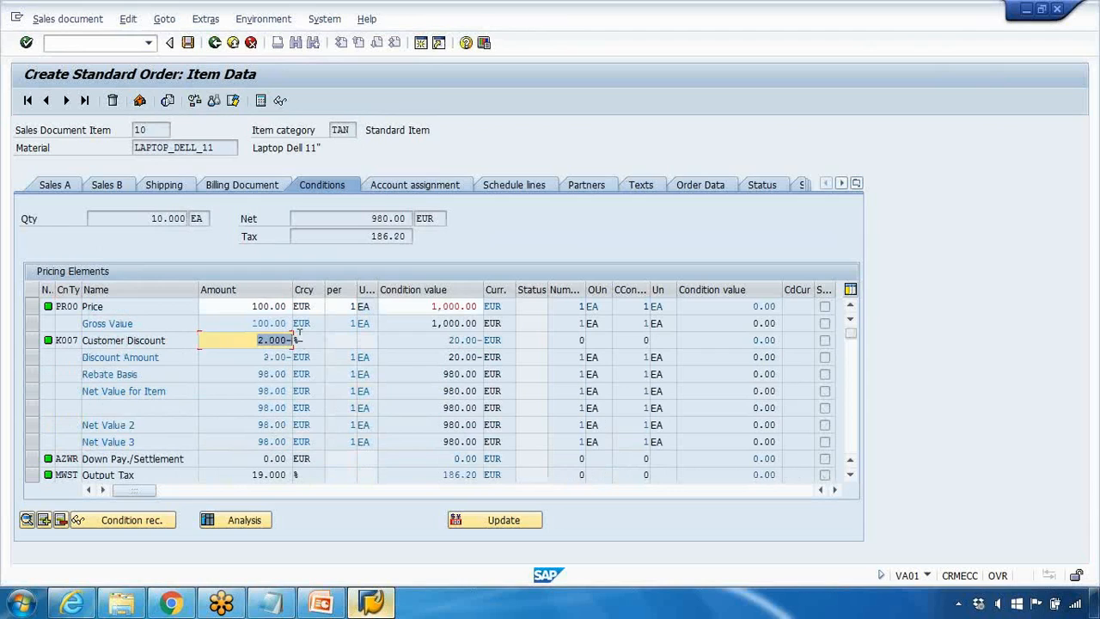
pyautogui.moveTo(362, 218); pyautogui.dragTo(437, 218)
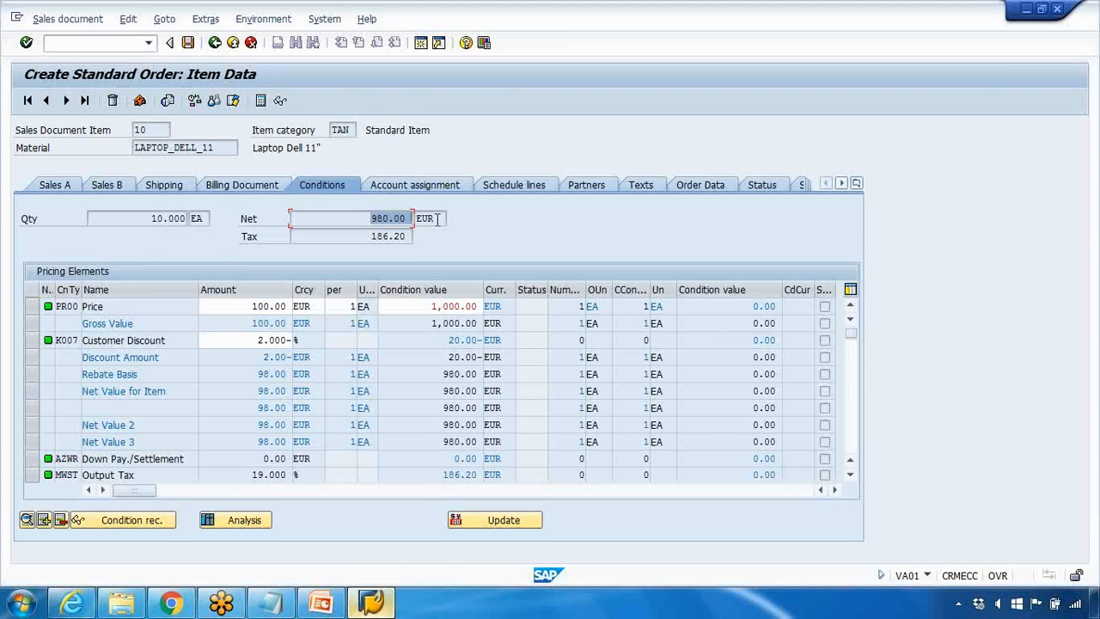
pyautogui.click(214, 44)
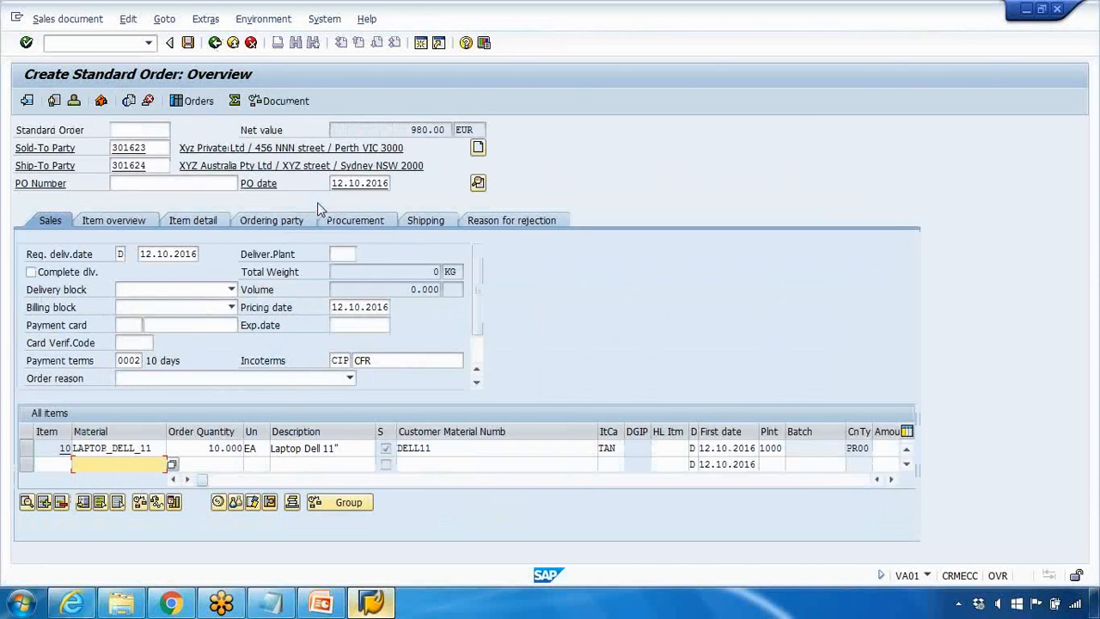
pyautogui.click(214, 42)
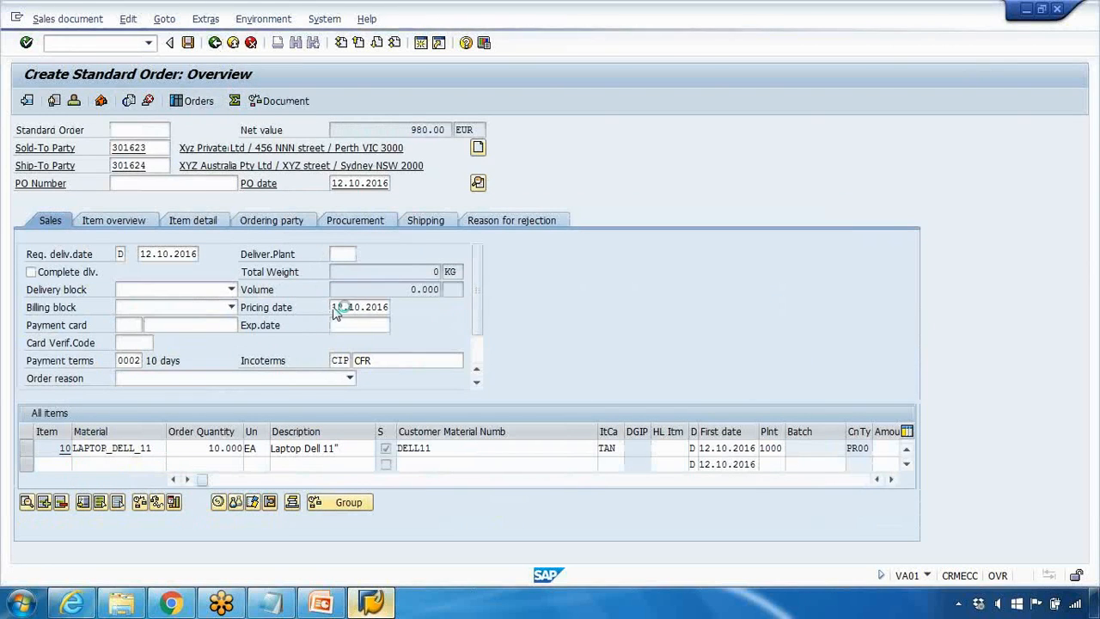
pyautogui.click(288, 296)
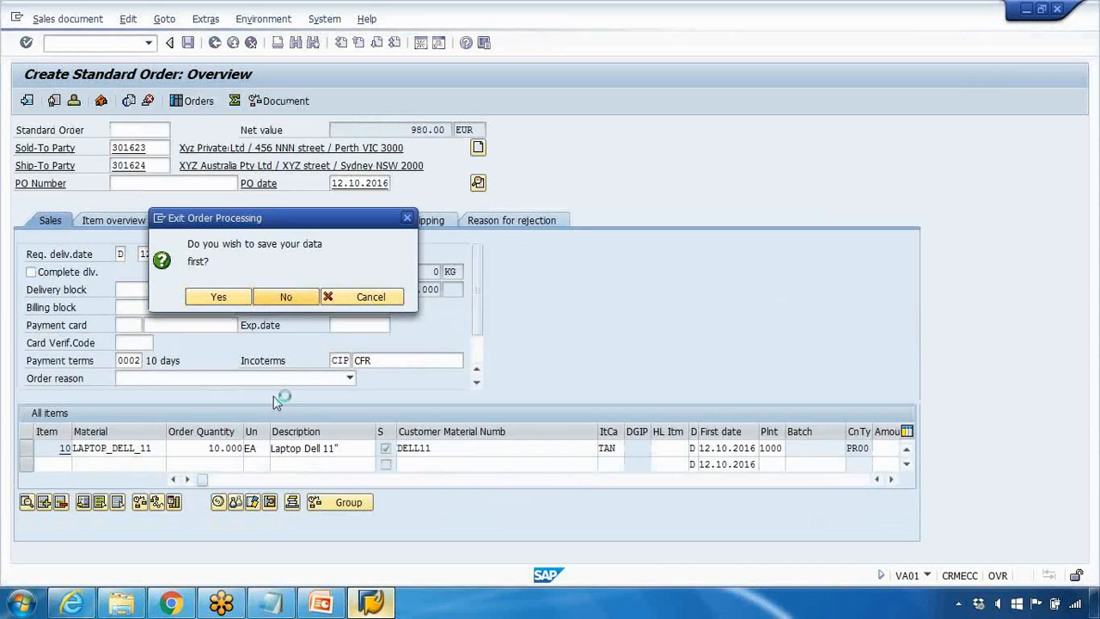
# Step: Switch to the Condition Master Data presentation in PowerPoint and run the slide show from the Business Example slide to Example 1
pyautogui.click(320, 602)
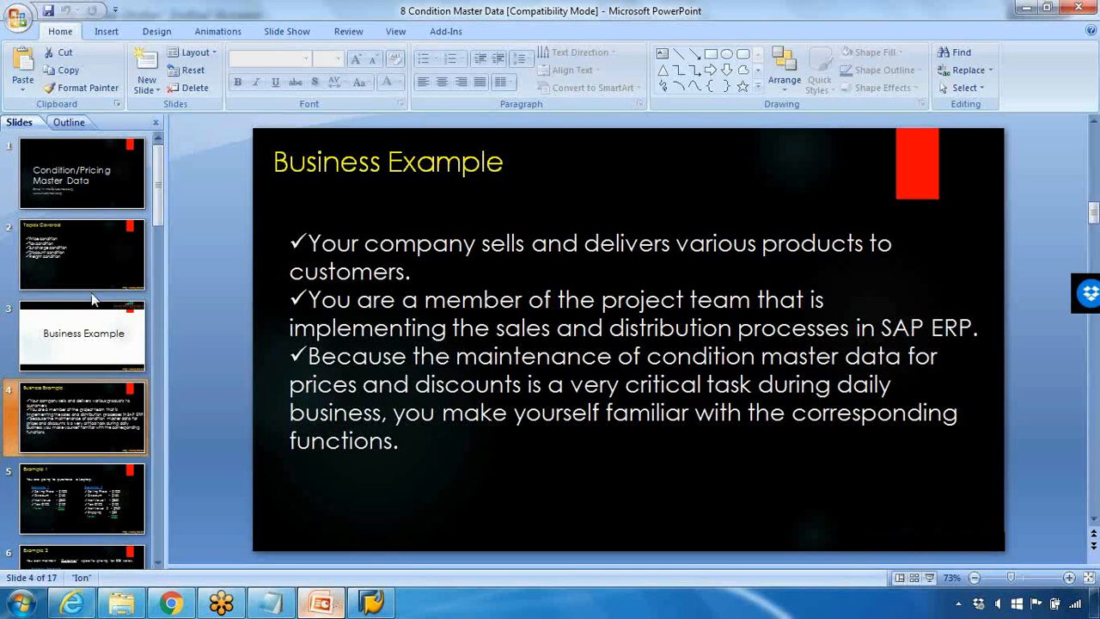
pyautogui.click(929, 578)
pyautogui.press('Right')
pyautogui.press('Right')
pyautogui.press('Right')
pyautogui.press('Right')
pyautogui.press('Right')
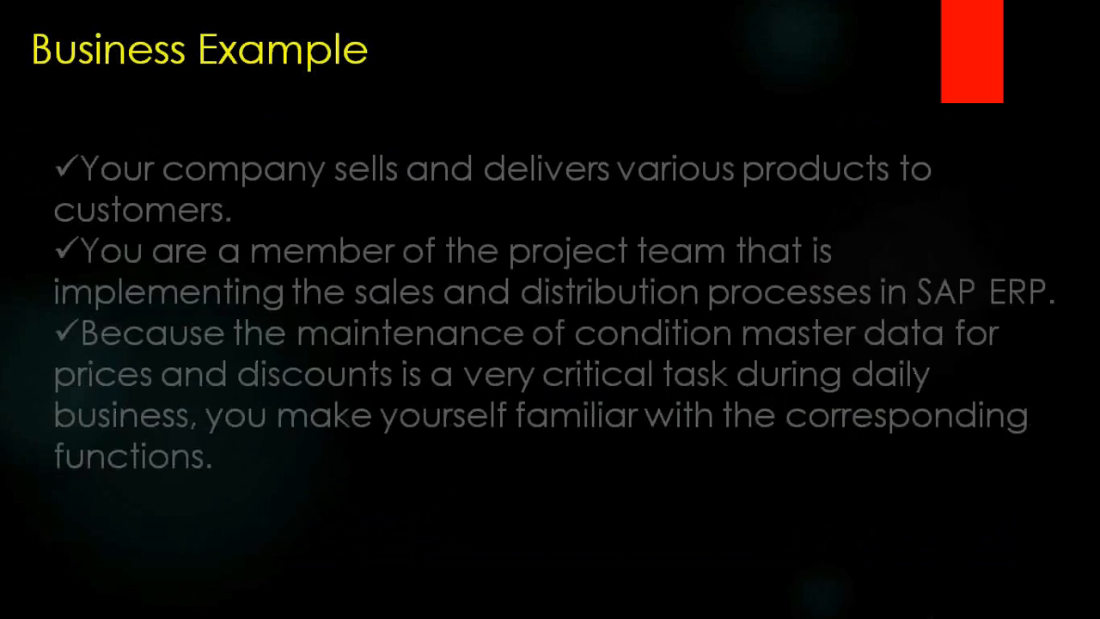
pyautogui.press('Right')
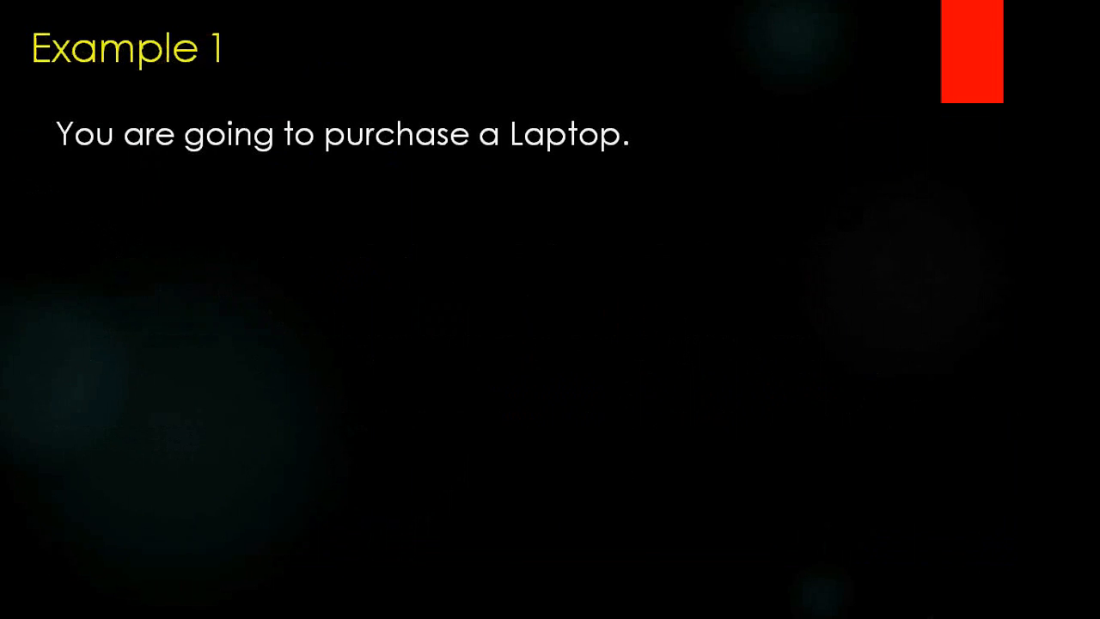
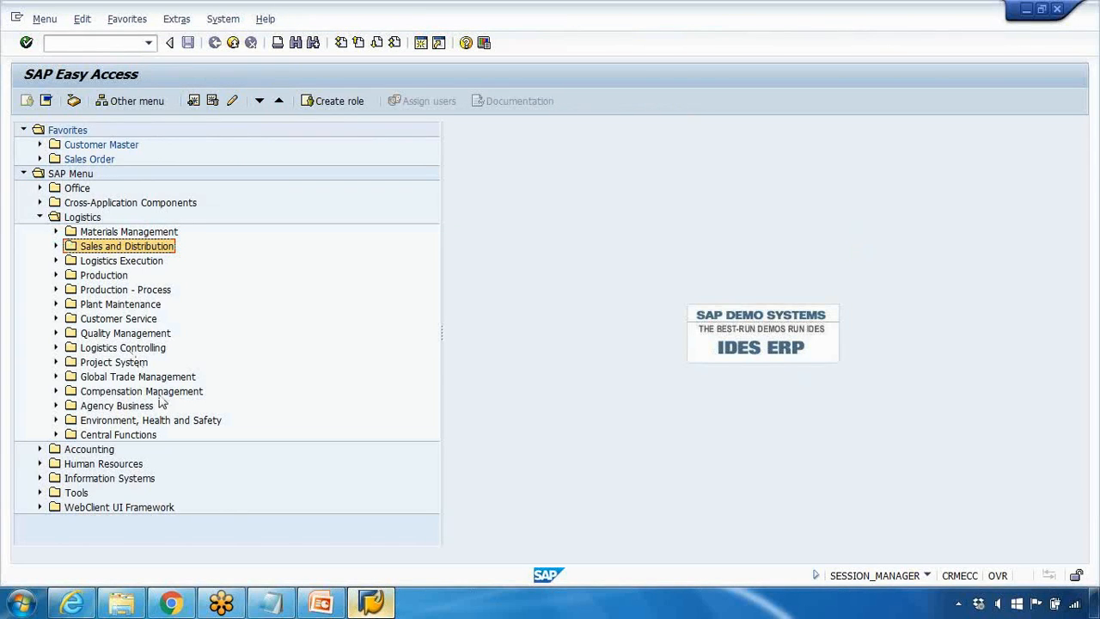
# Step: Expand the Sales and Distribution master data in the SAP menu and check the condition record path on the PowerPoint slide
pyautogui.click(56, 247)
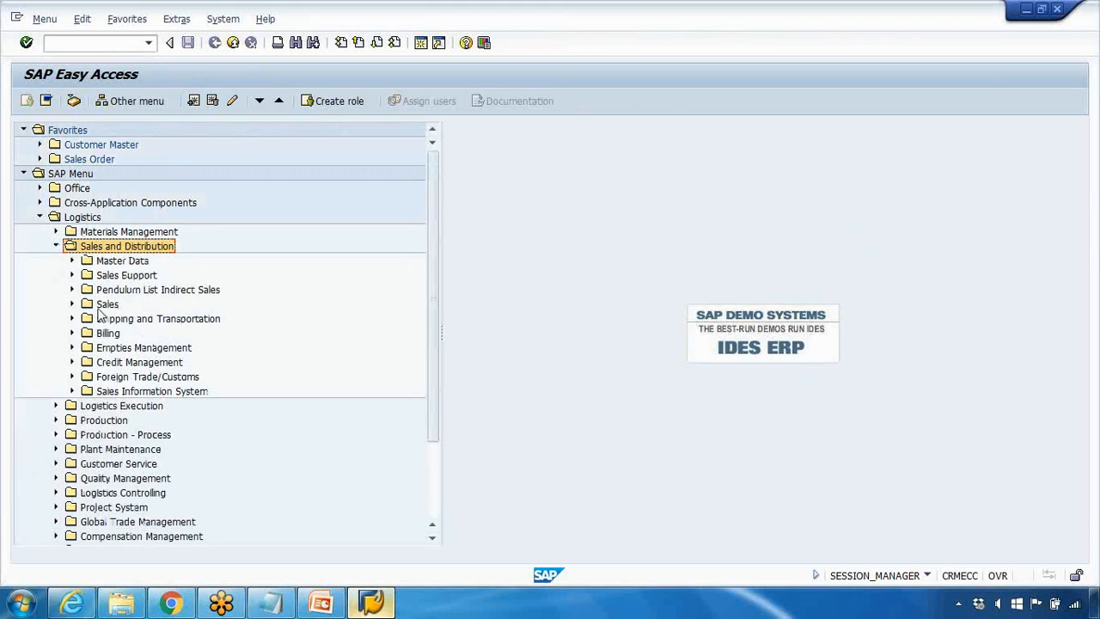
pyautogui.click(72, 260)
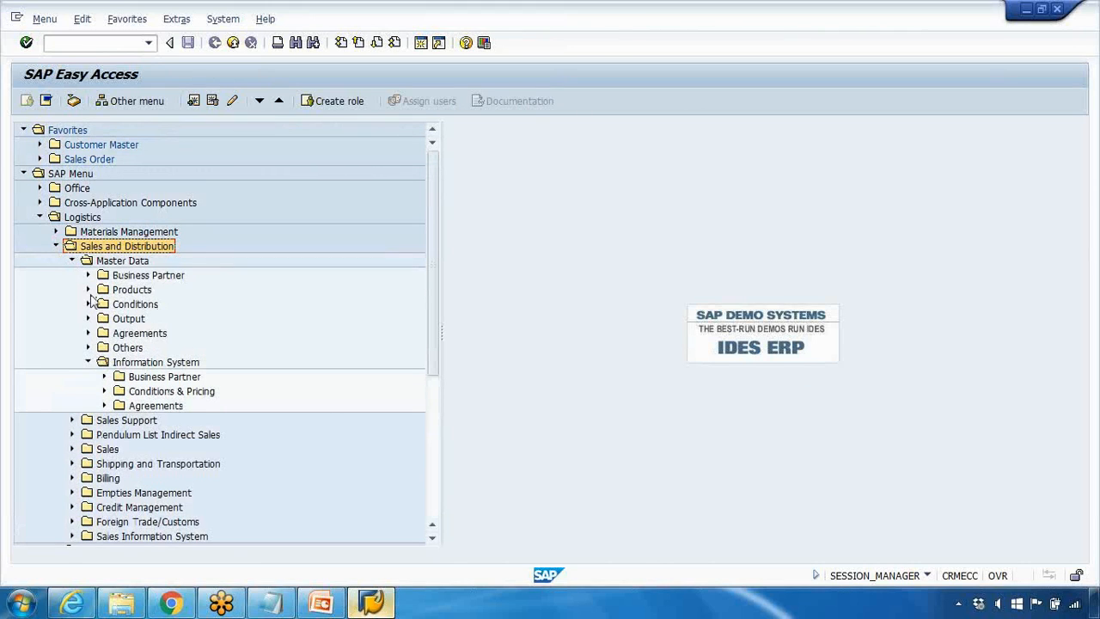
pyautogui.click(87, 362)
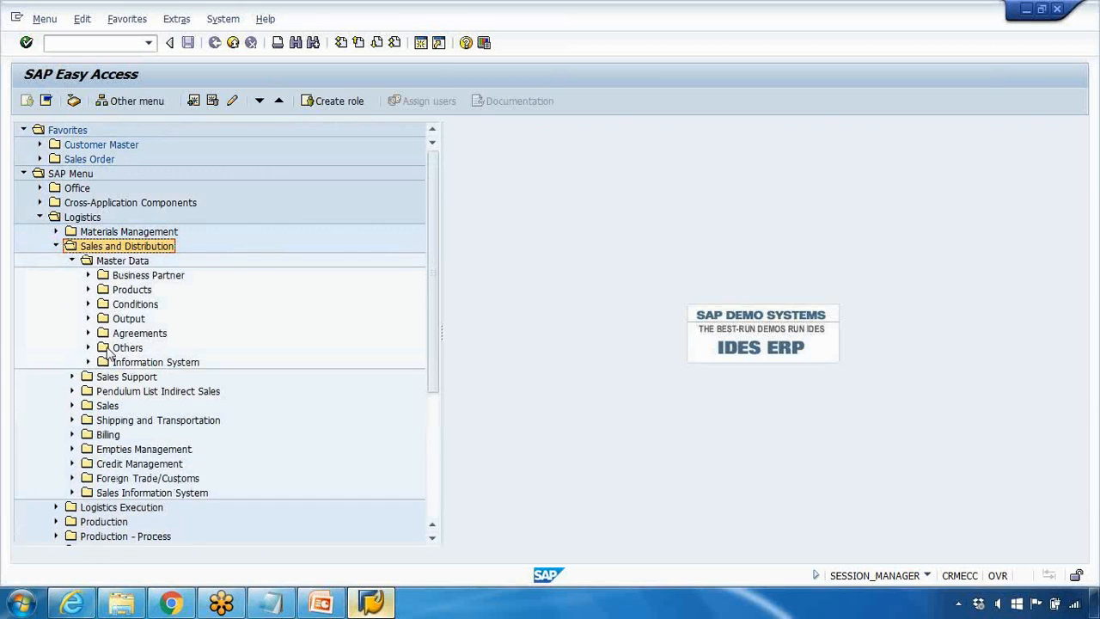
pyautogui.click(319, 604)
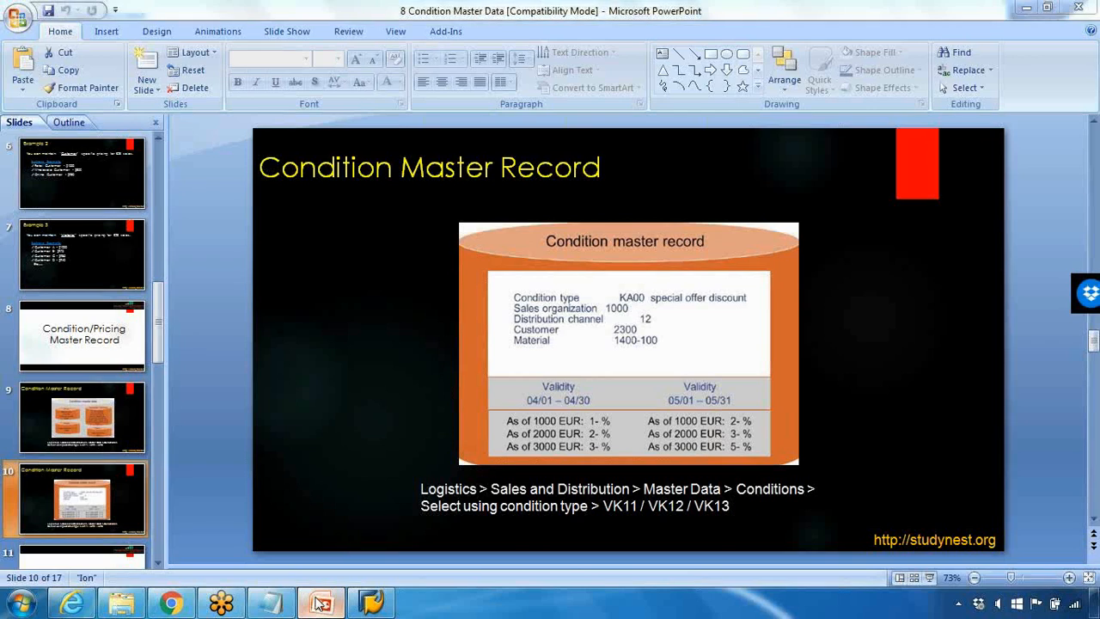
pyautogui.click(320, 604)
# Step: Open transaction VK11 to create condition records, found under Conditions, Select Using Condition Type
pyautogui.click(88, 304)
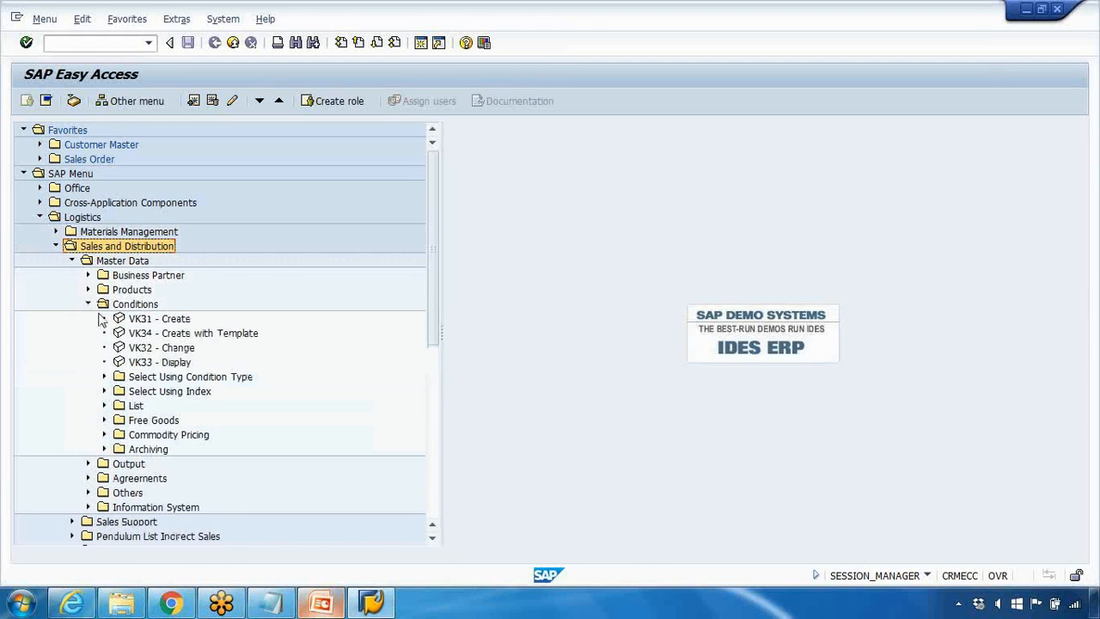
pyautogui.click(104, 377)
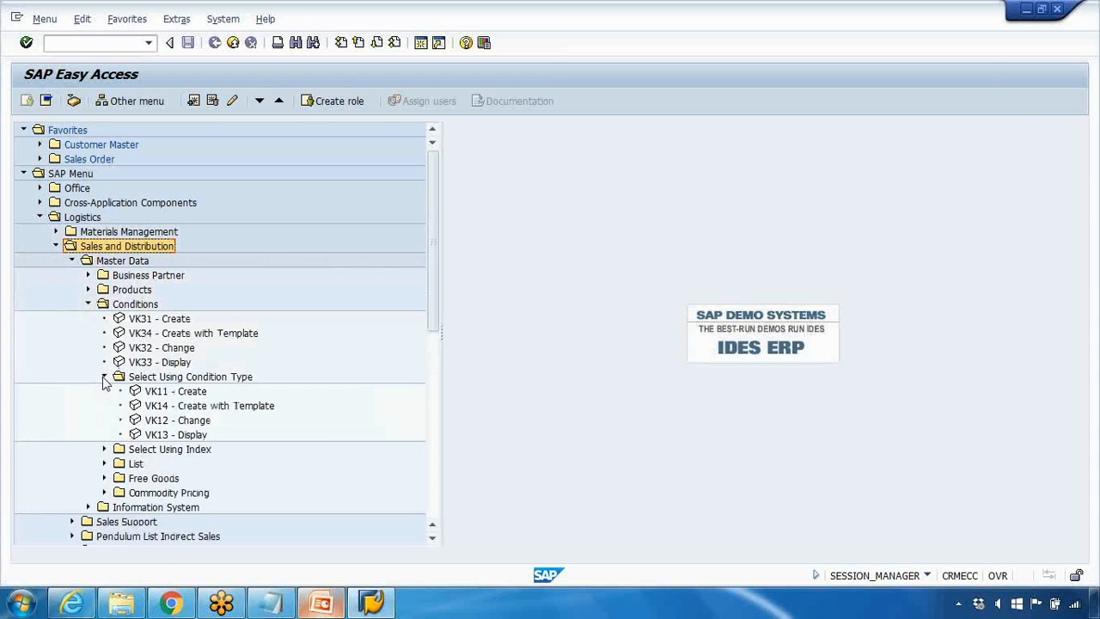
pyautogui.click(168, 394)
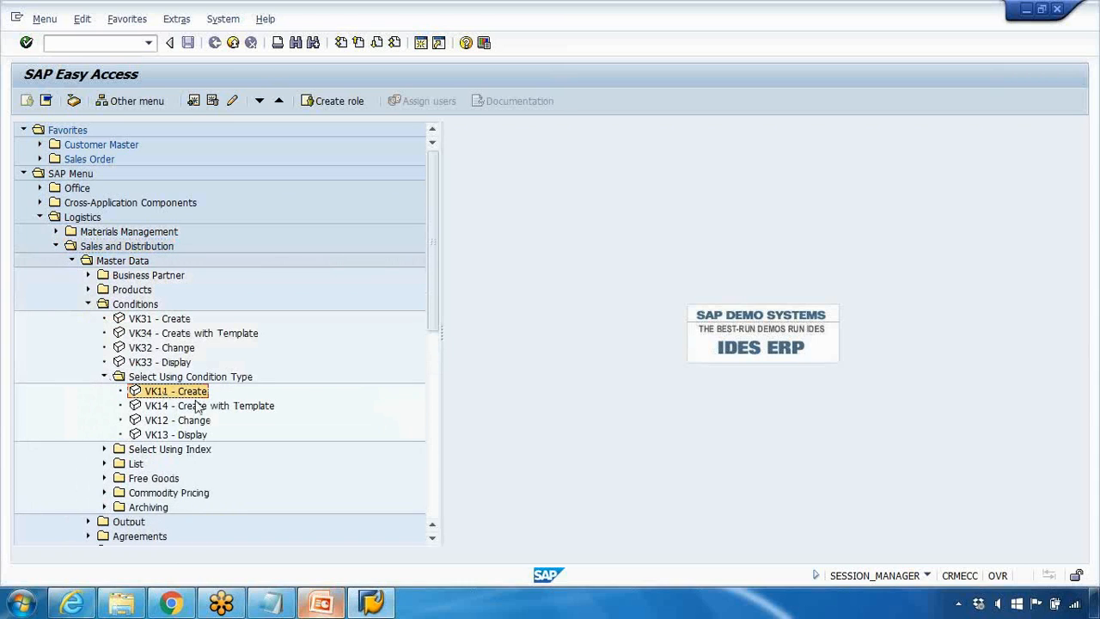
pyautogui.doubleClick(181, 397)
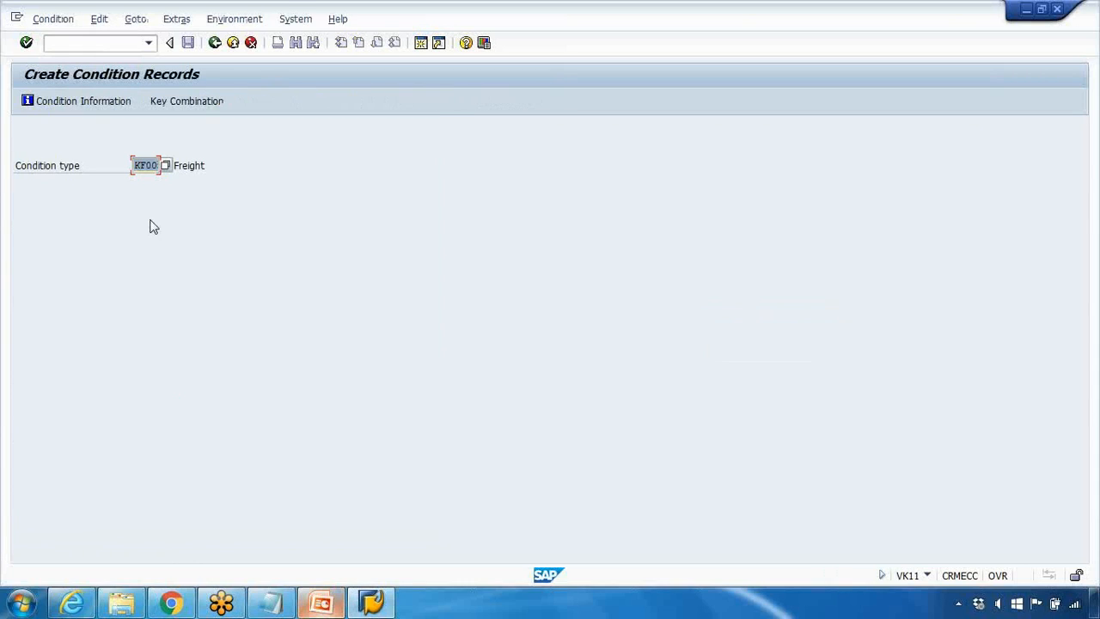
# Step: Choose PR00 (Price) as the condition type from the list of available condition types
pyautogui.press('Return')
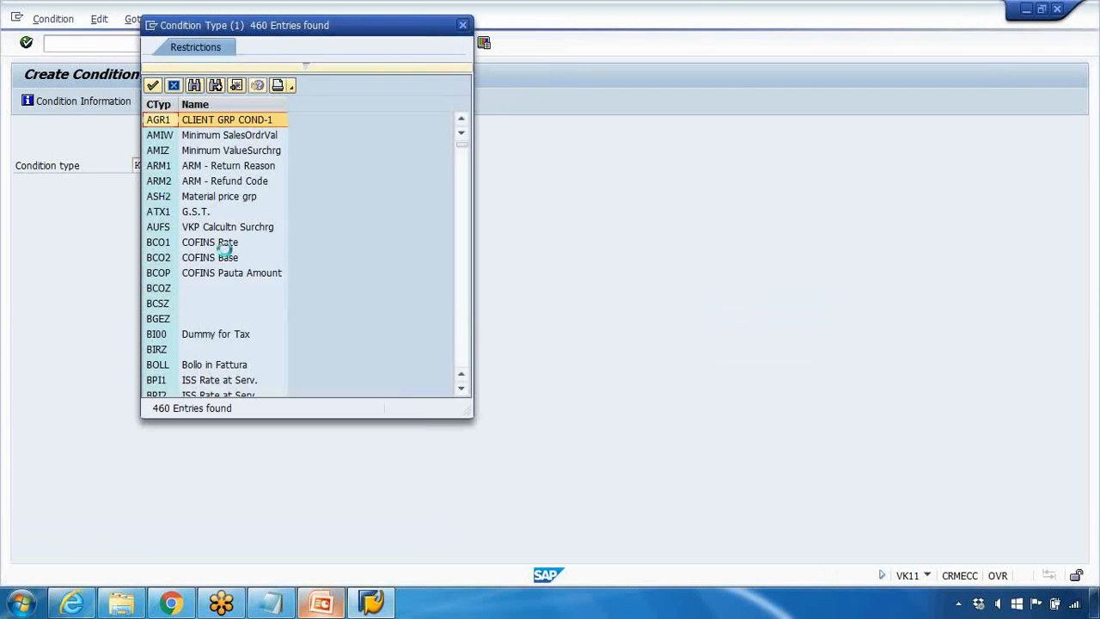
pyautogui.scroll(-2, 234, 244)
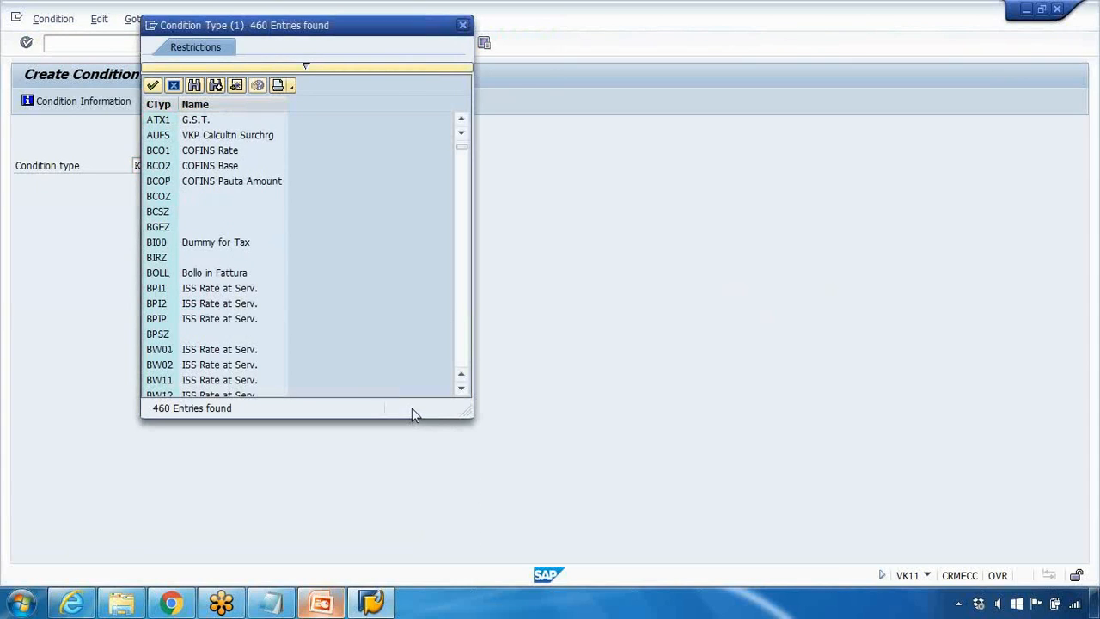
pyautogui.scroll(-1, 411, 408)
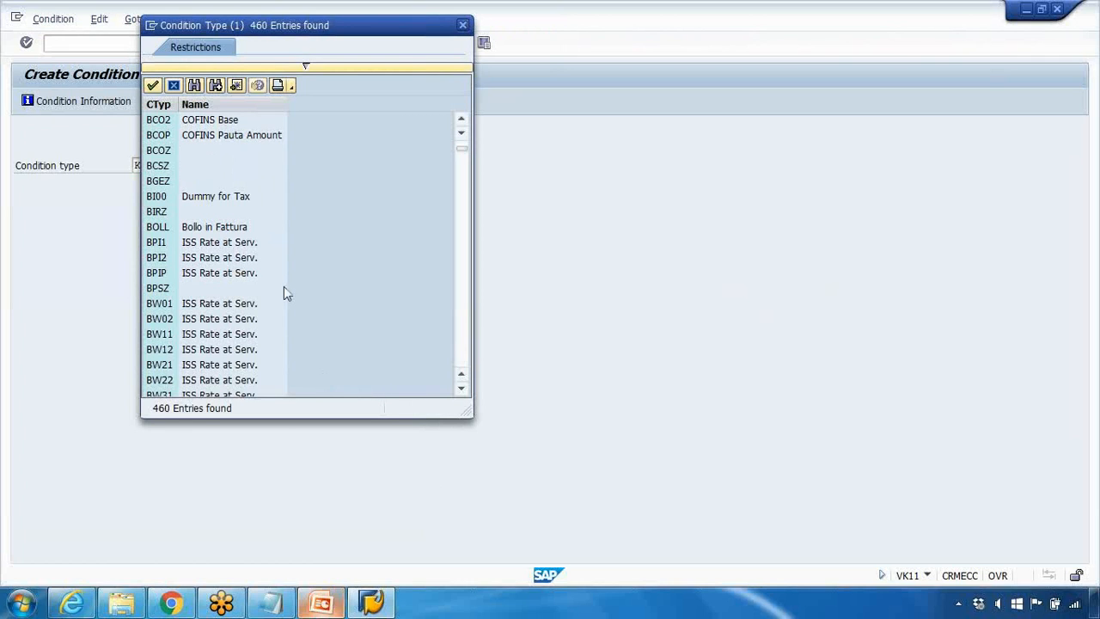
pyautogui.scroll(-1, 258, 266)
pyautogui.scroll(-8, 255, 258)
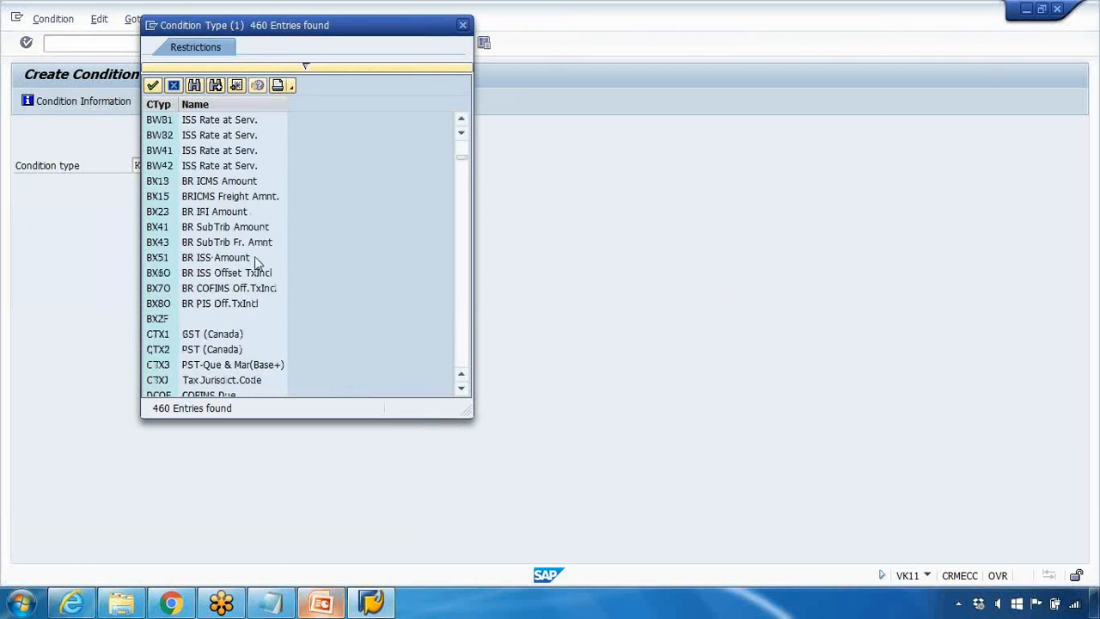
pyautogui.scroll(-20, 255, 262)
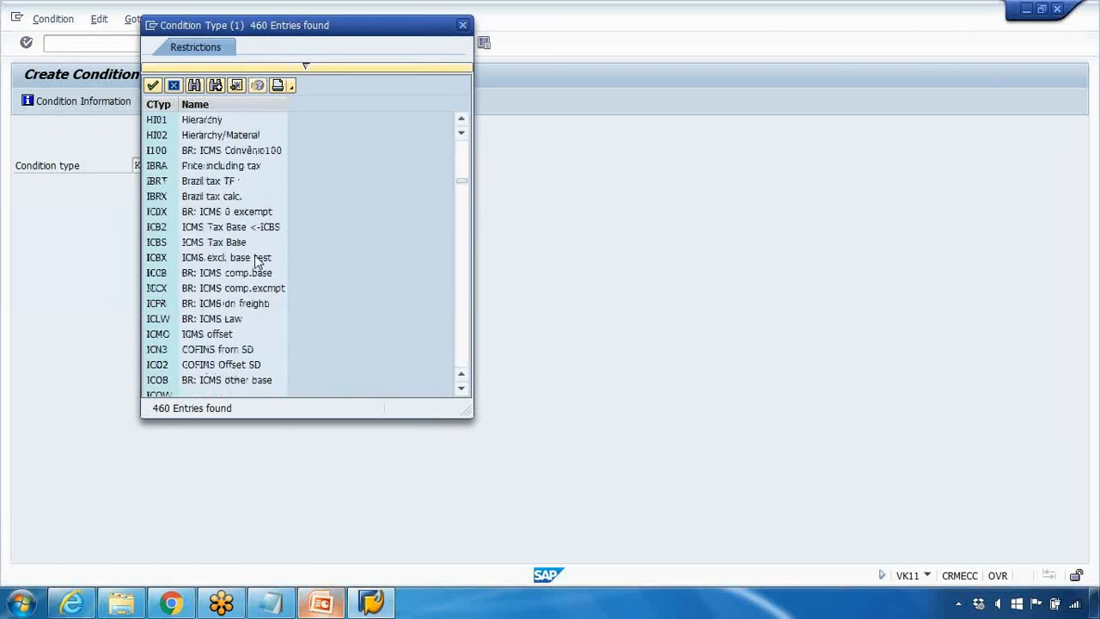
pyautogui.scroll(-13, 221, 244)
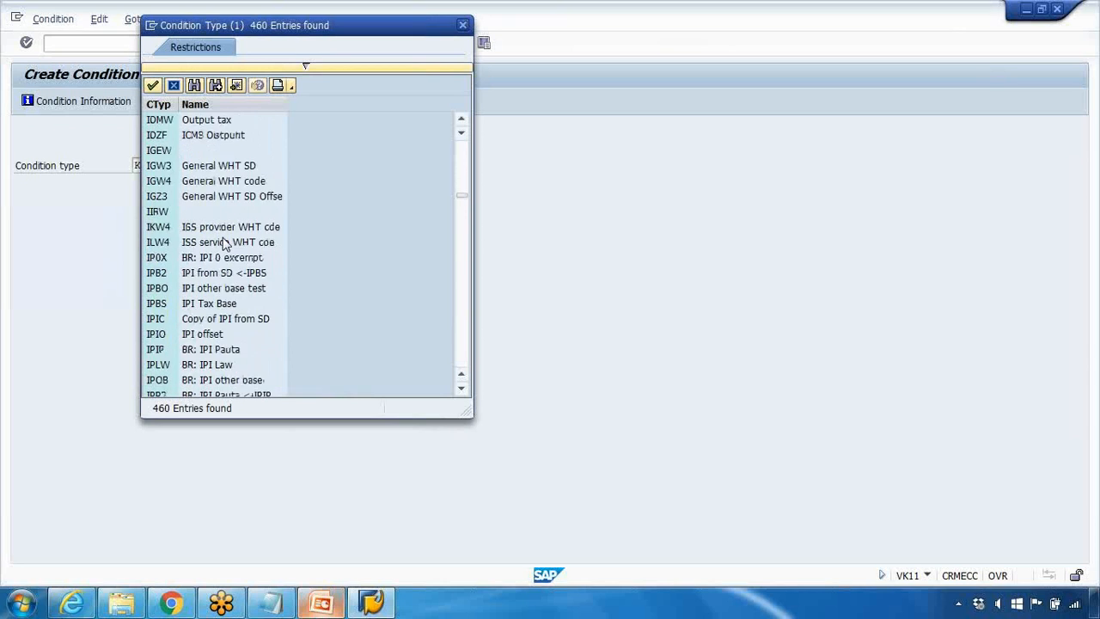
pyautogui.scroll(-15, 223, 249)
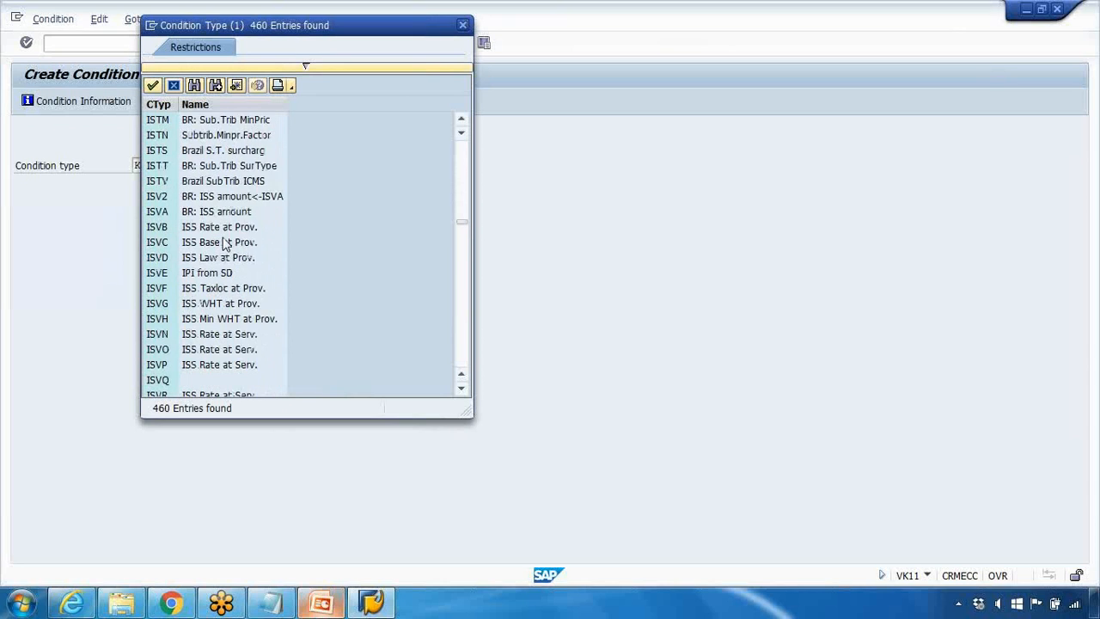
pyautogui.scroll(-15, 456, 309)
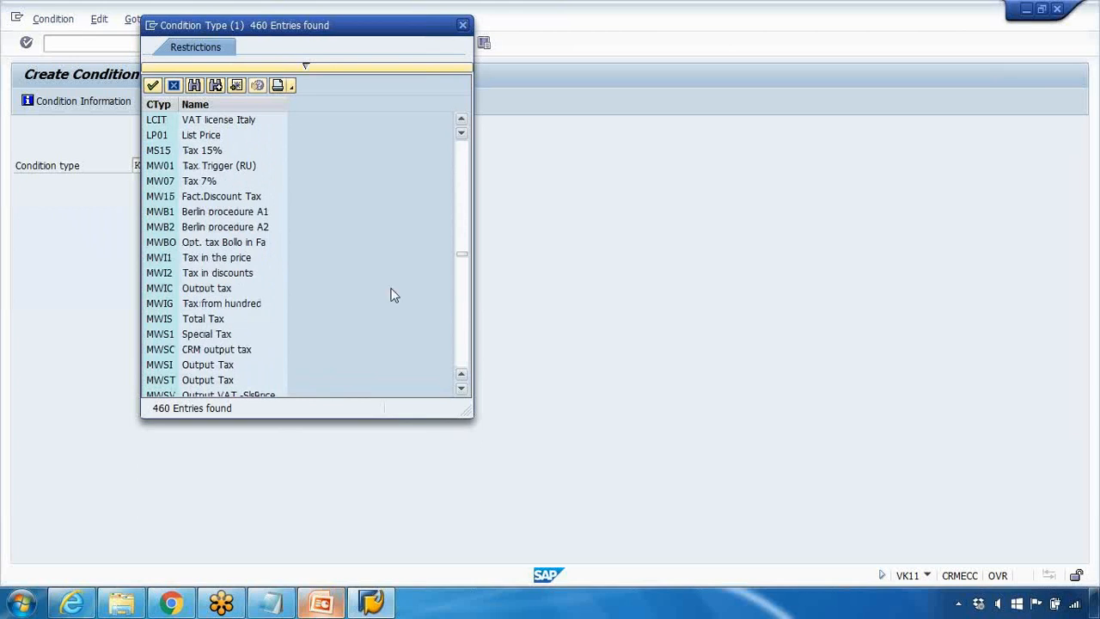
pyautogui.scroll(-4, 300, 274)
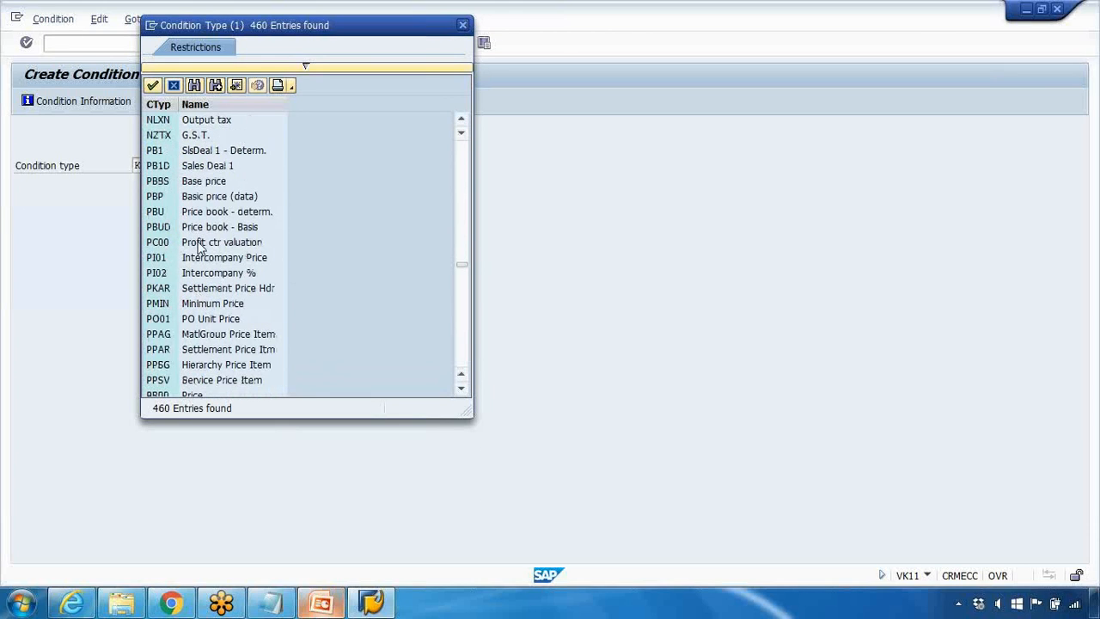
pyautogui.scroll(-2, 198, 249)
pyautogui.click(198, 305)
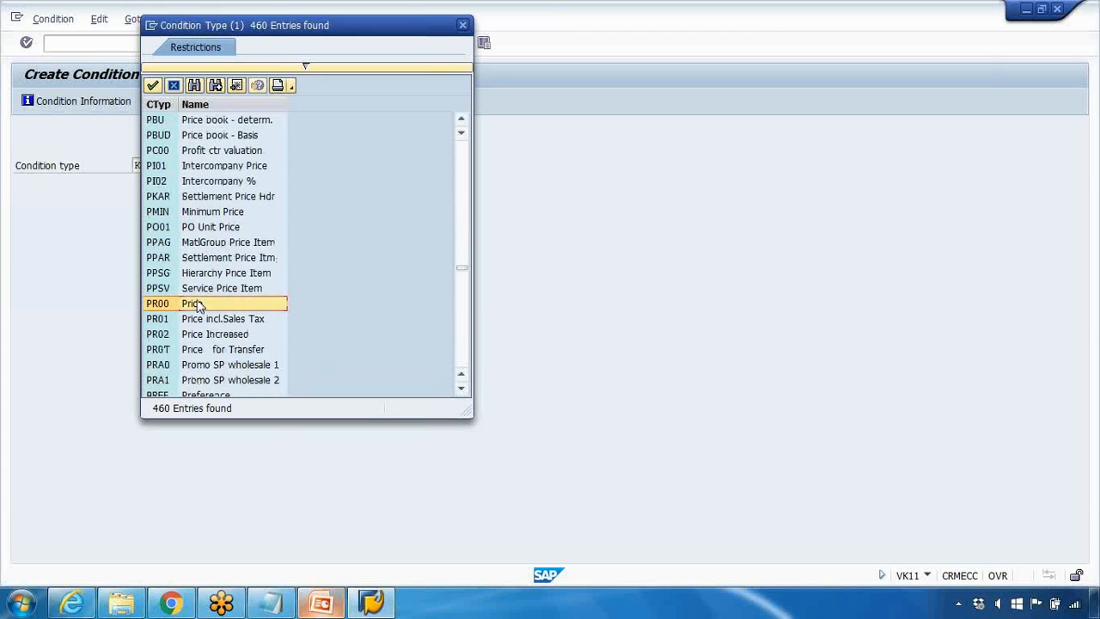
pyautogui.click(198, 305)
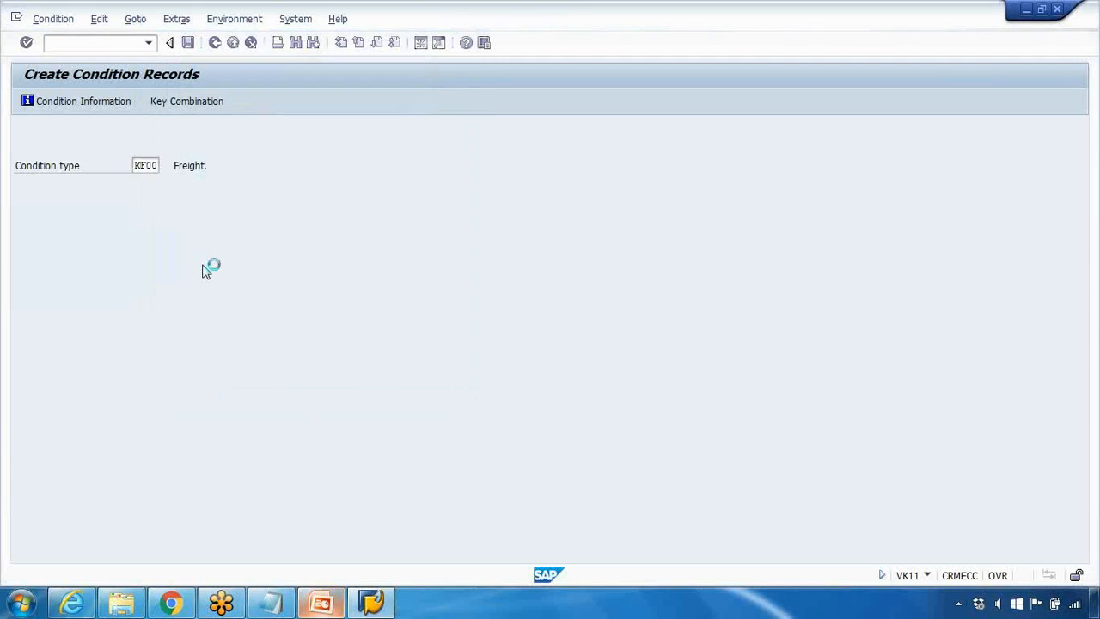
# Step: Use the Customer/material with release status key combination and review the sales organization, distribution channel and customer for the price records
pyautogui.press('Return')
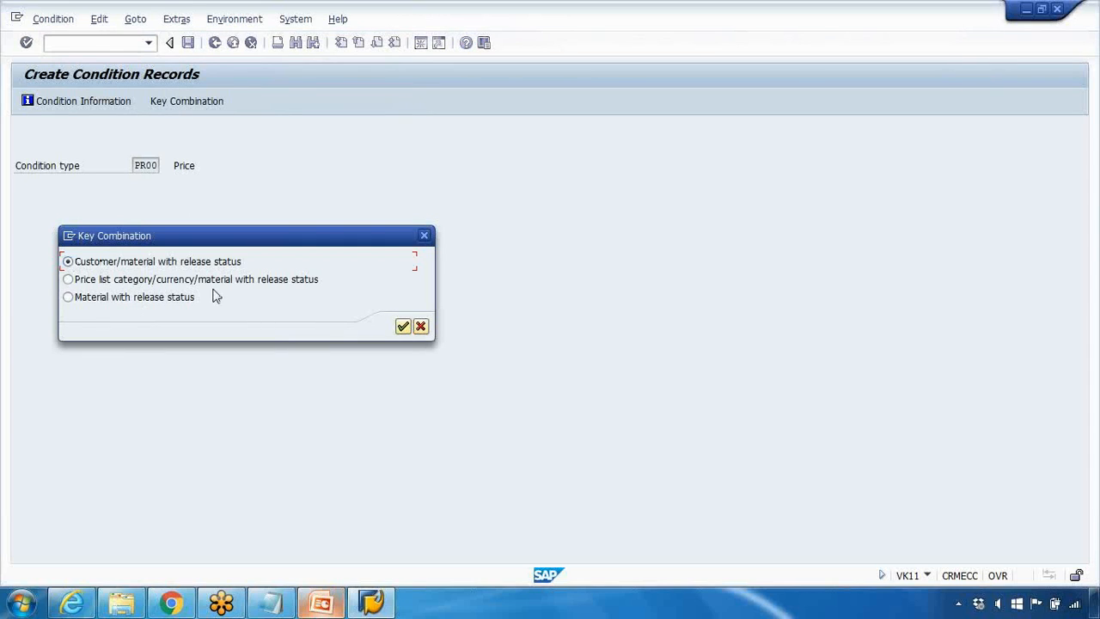
pyautogui.click(402, 326)
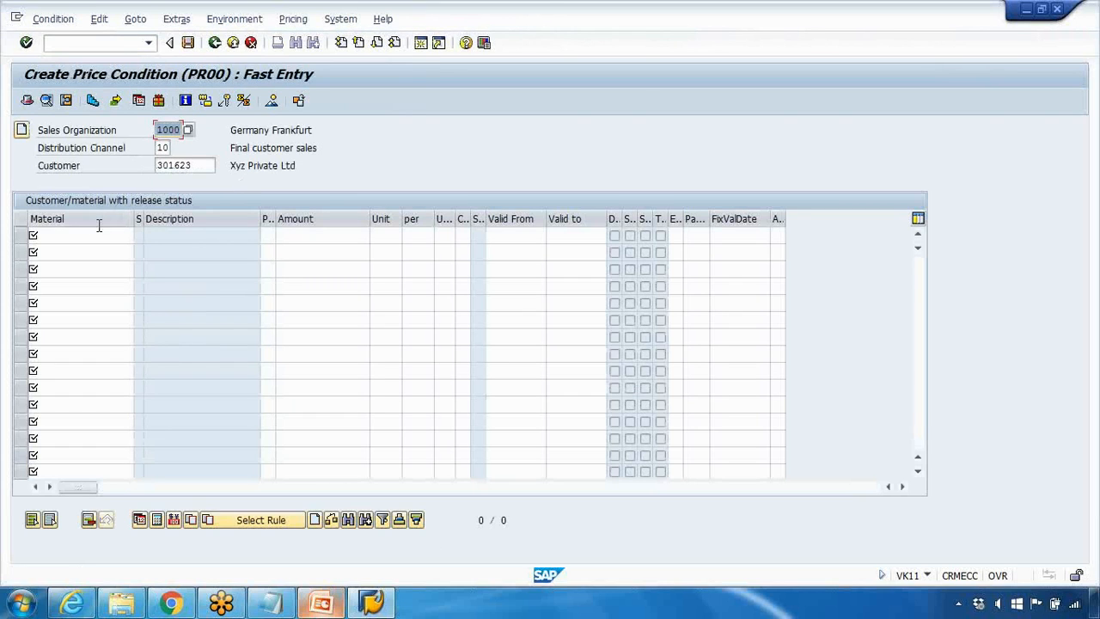
pyautogui.click(99, 234)
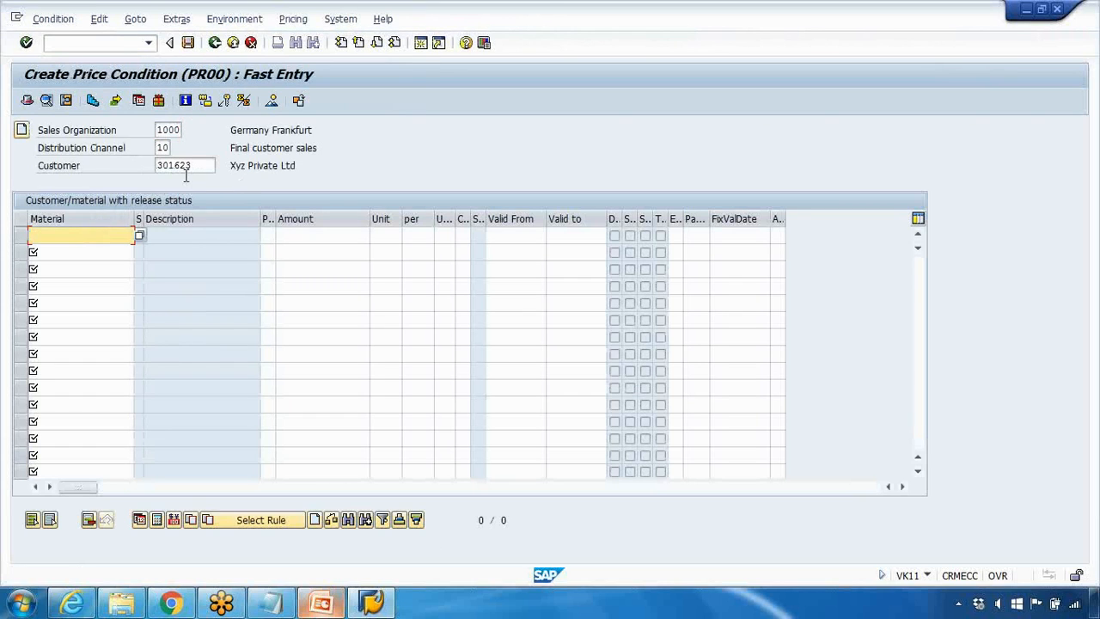
pyautogui.moveTo(191, 166); pyautogui.dragTo(95, 162)
pyautogui.click(155, 127)
pyautogui.moveTo(164, 149); pyautogui.dragTo(84, 165)
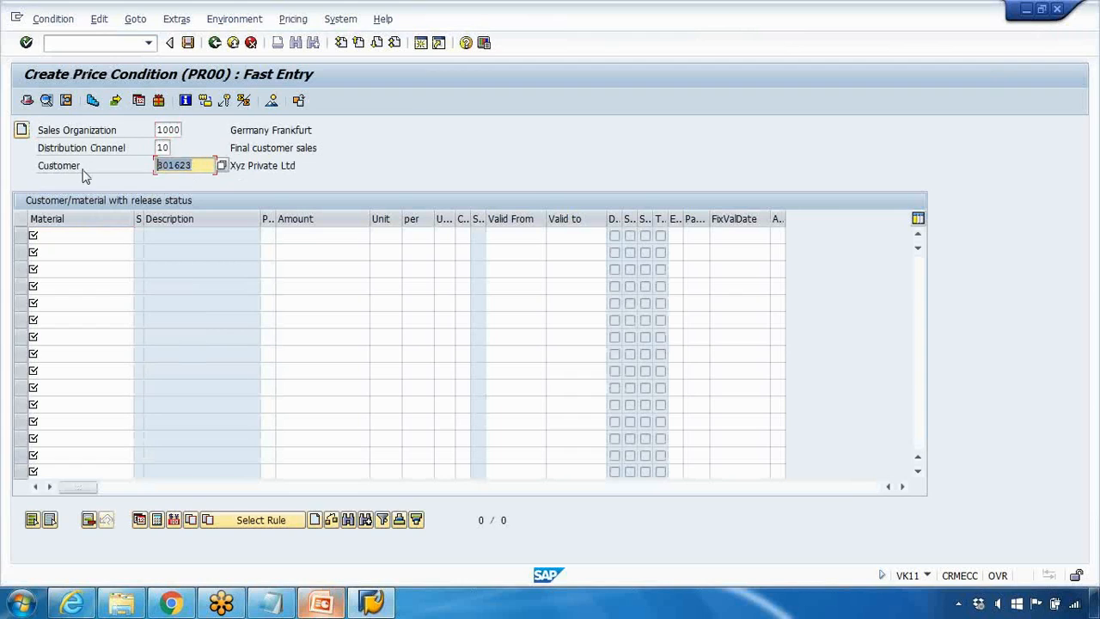
# Step: Enter material LAPTOP_DELL_11 in the first price line with an amount of 850
pyautogui.click(100, 238)
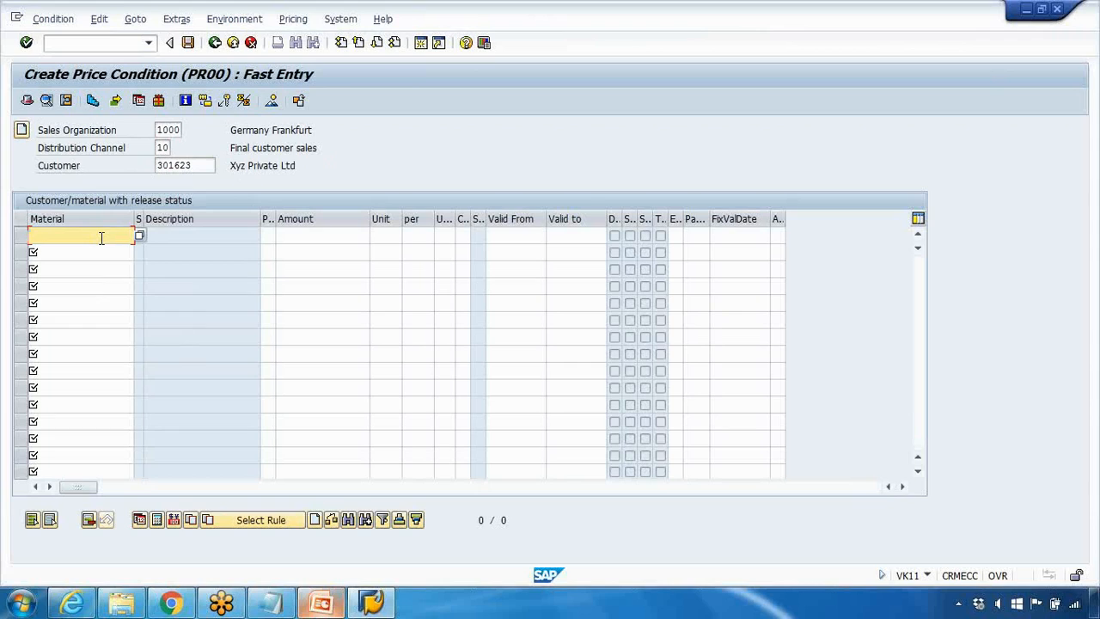
pyautogui.write('la')
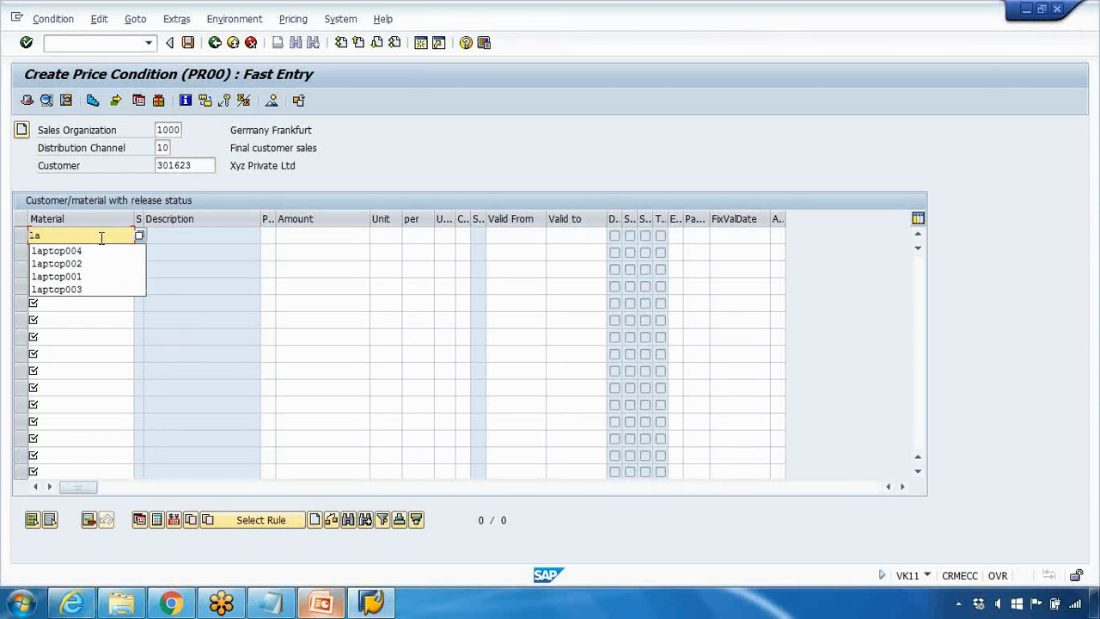
pyautogui.write('ptop_dell_11')
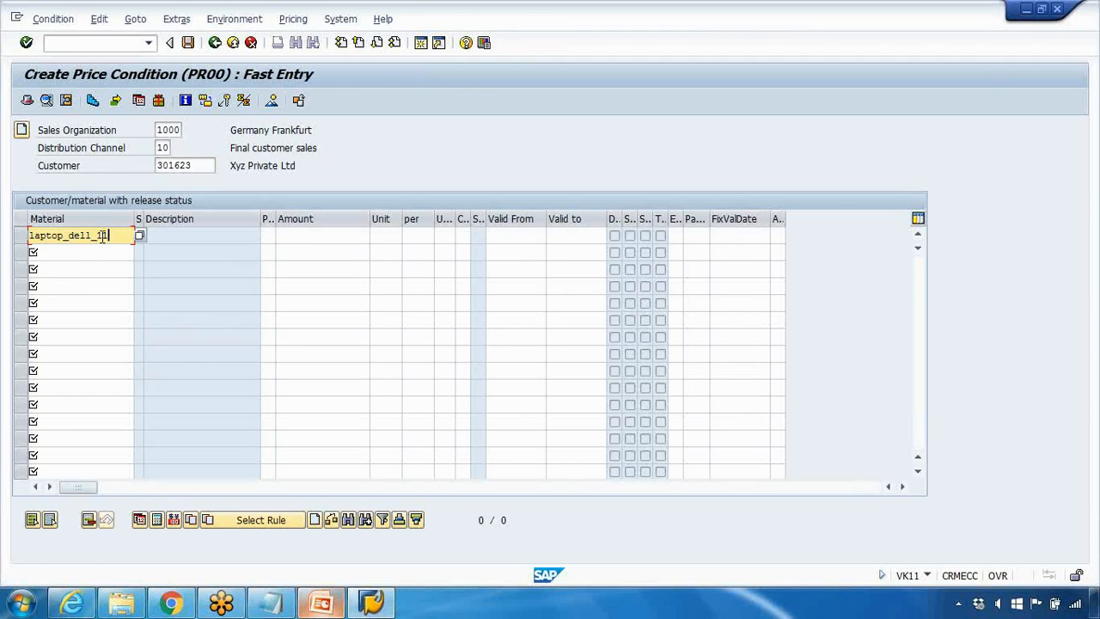
pyautogui.click(300, 232)
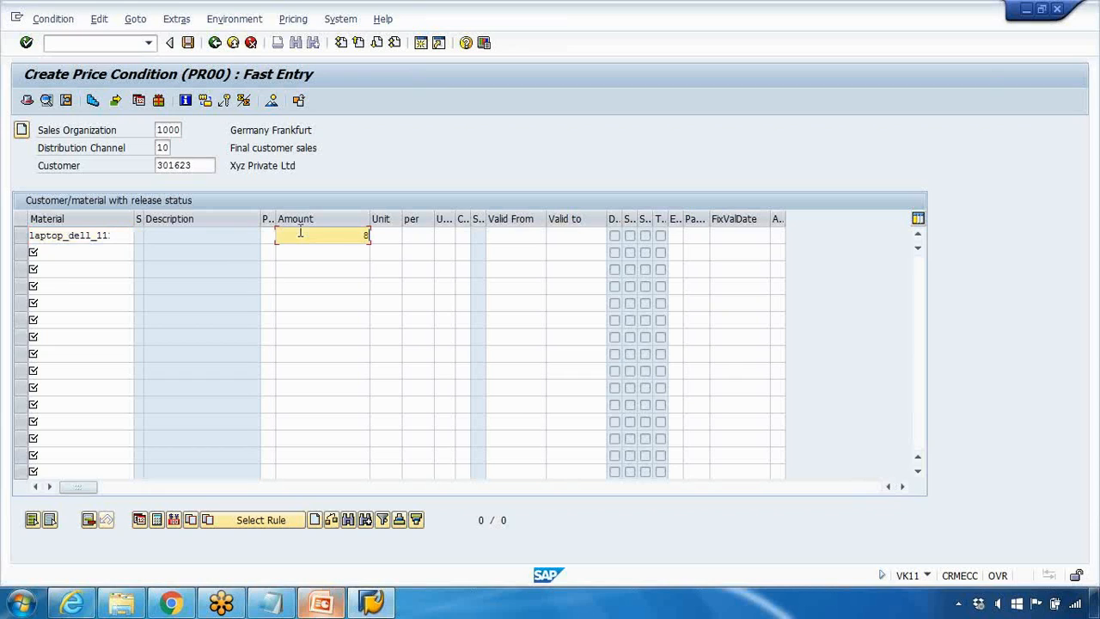
pyautogui.press('Return')
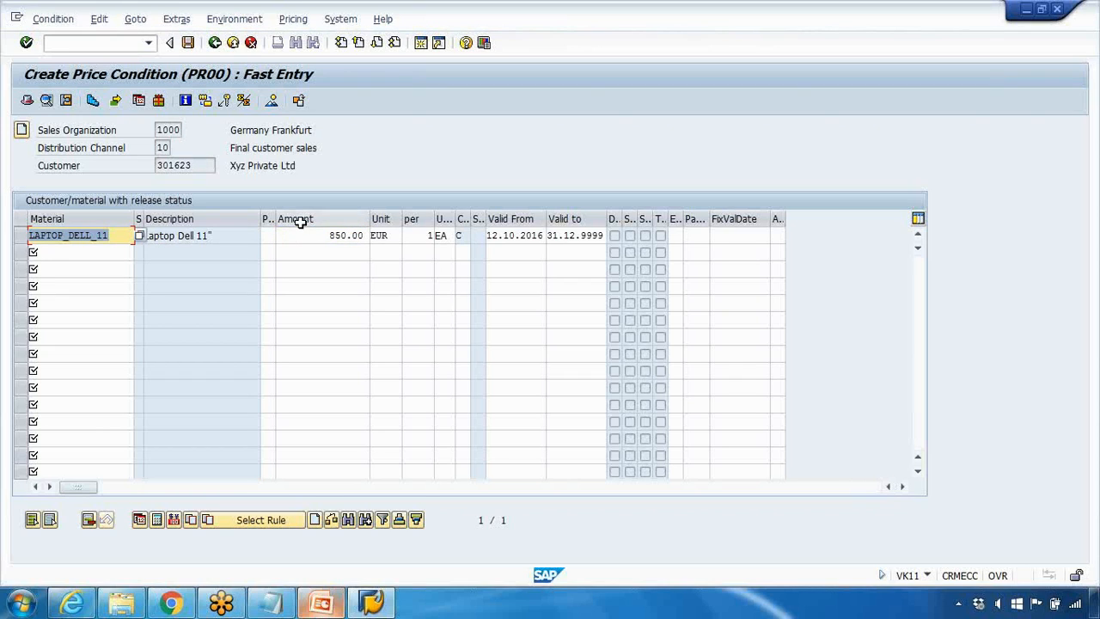
# Step: Review the laptop's price line and save the condition record
pyautogui.click(292, 235)
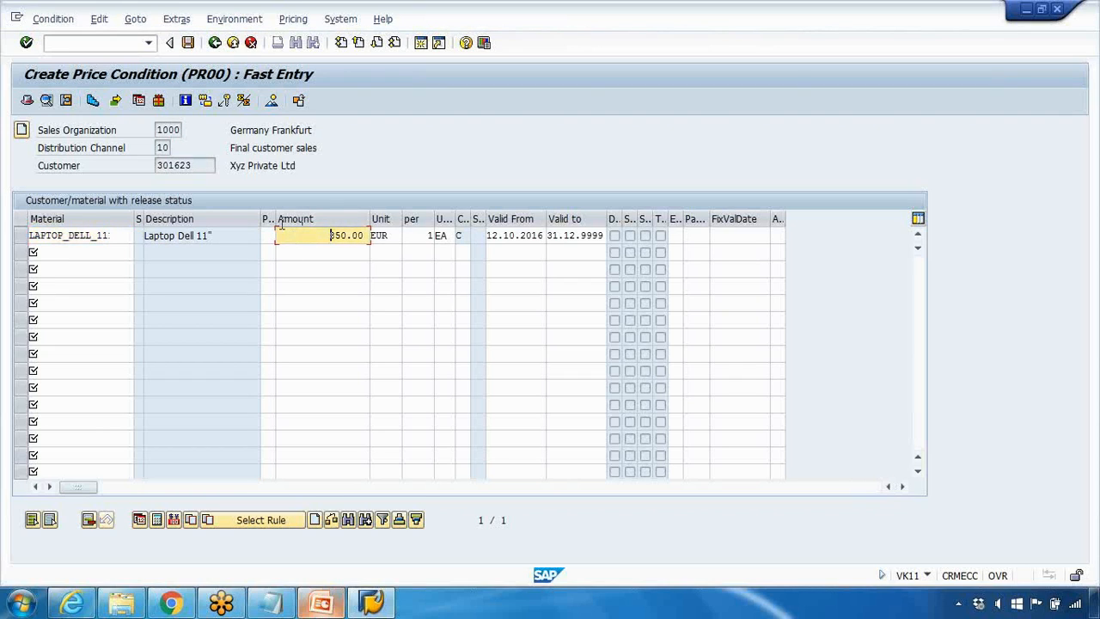
pyautogui.click(81, 265)
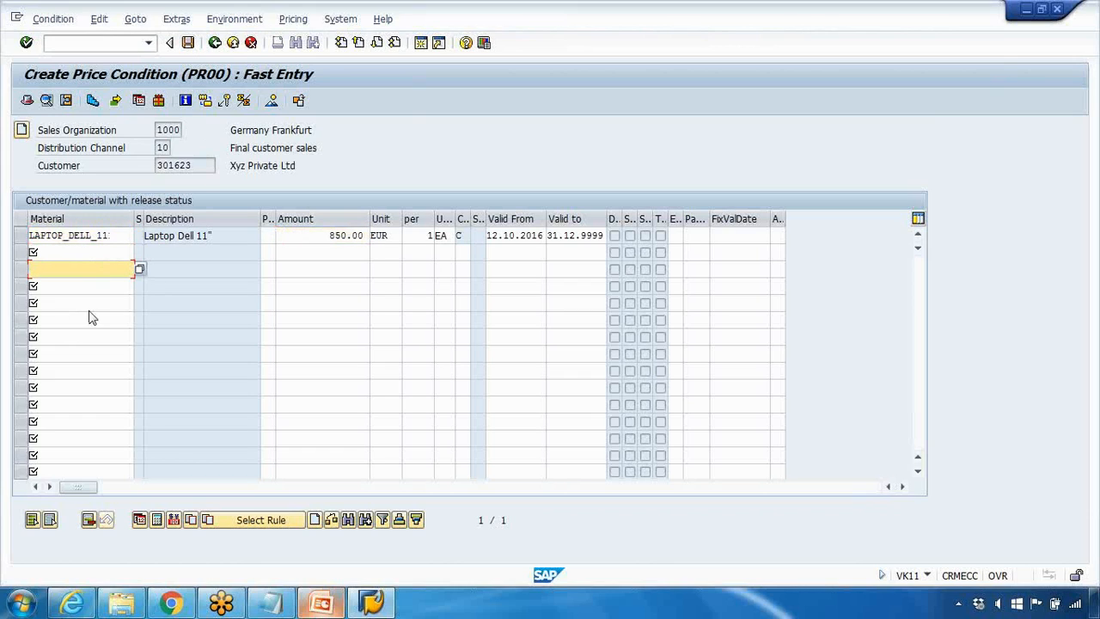
pyautogui.click(187, 42)
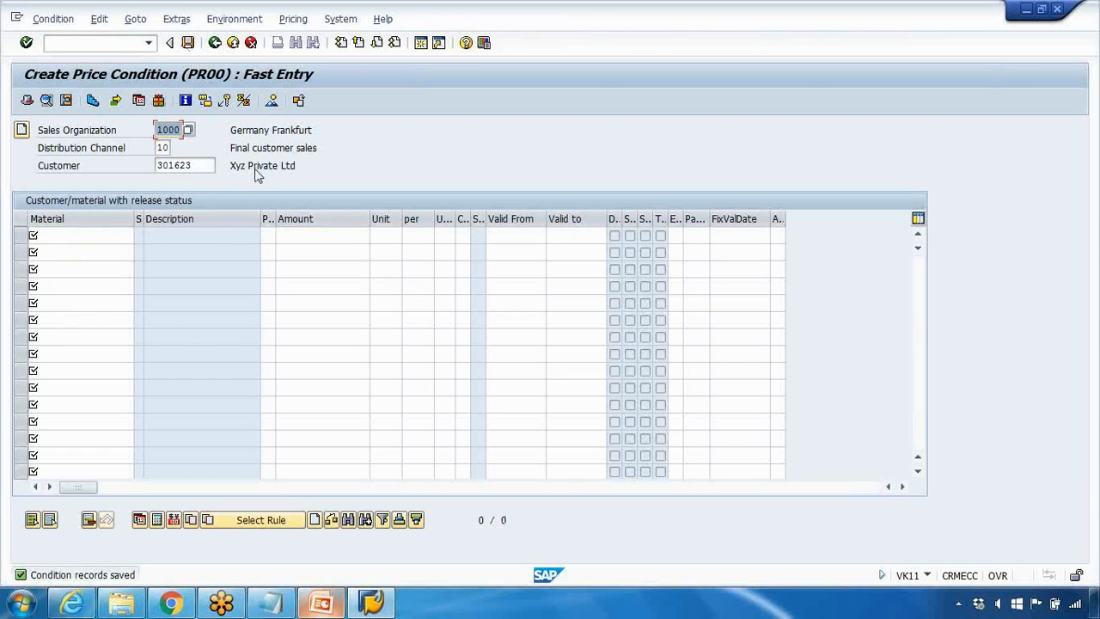
# Step: Exit condition maintenance and return to the SAP Easy Access menu
pyautogui.click(215, 42)
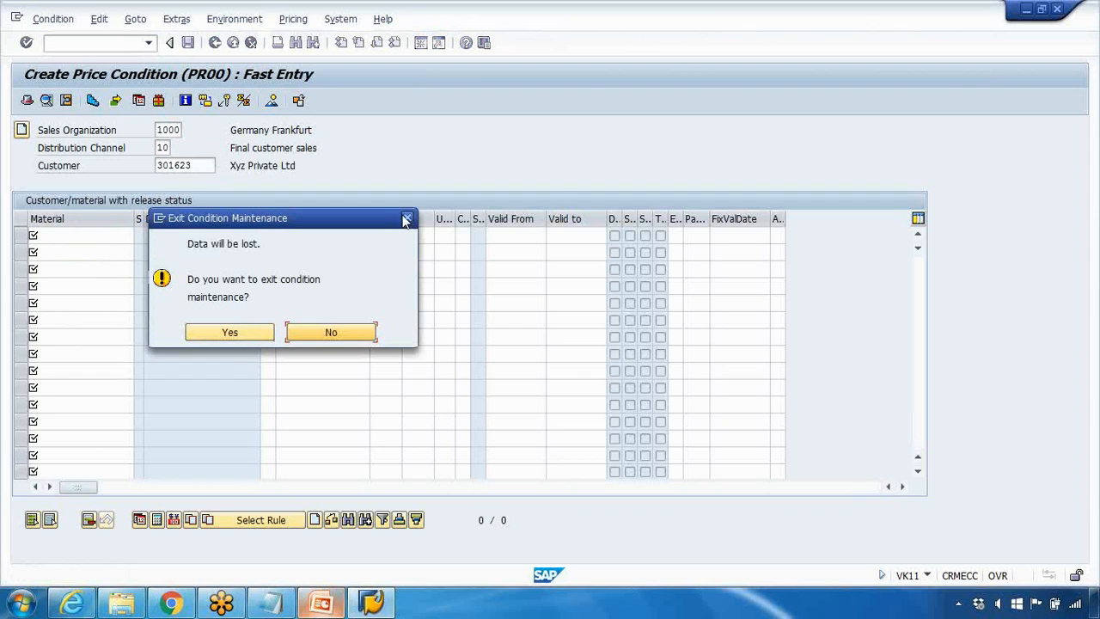
pyautogui.click(312, 328)
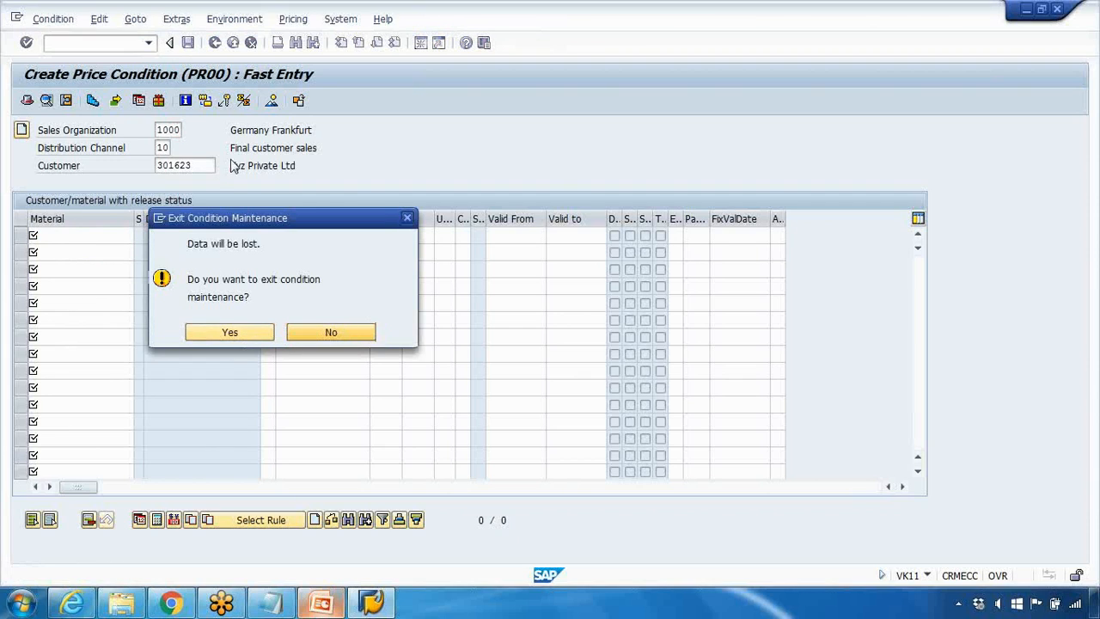
pyautogui.click(188, 43)
pyautogui.click(215, 43)
pyautogui.click(241, 334)
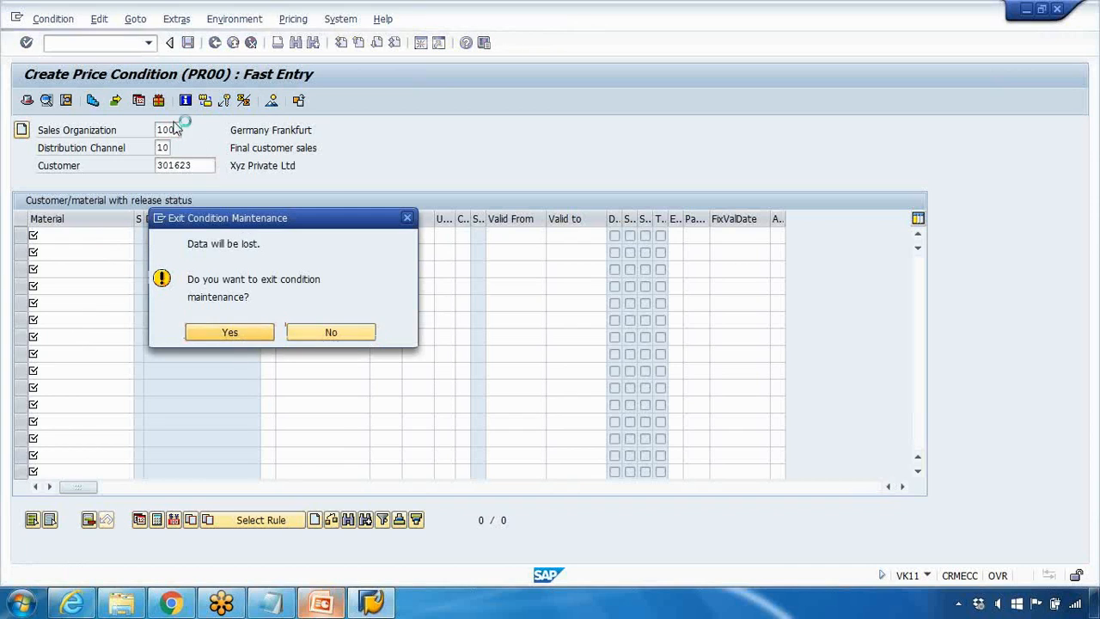
pyautogui.click(215, 43)
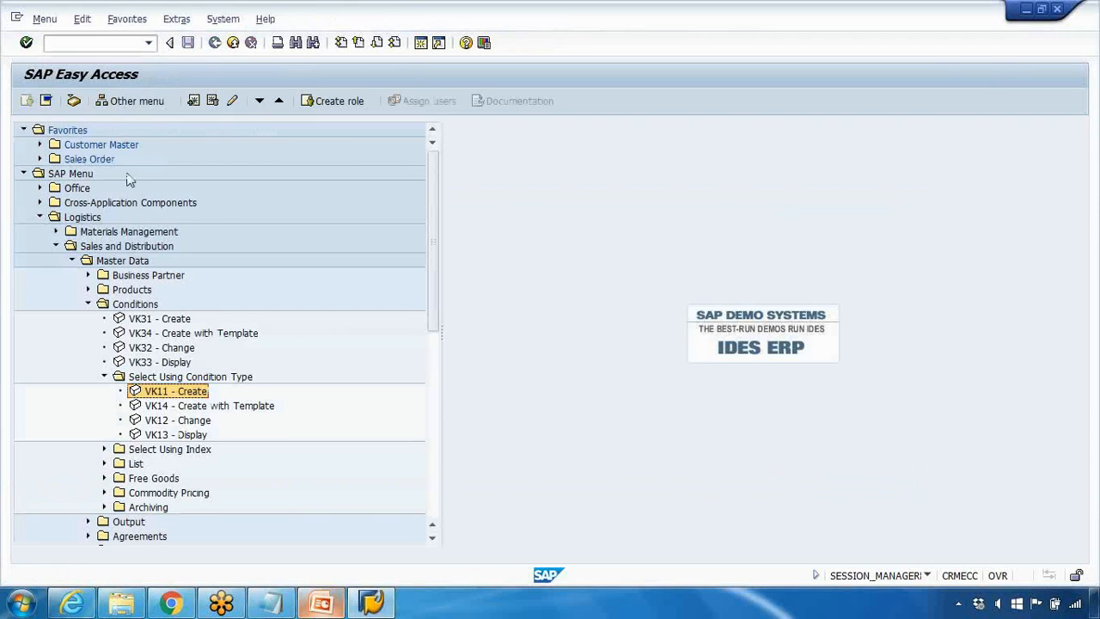
# Step: Open the PR00 price records in VK12 by Customer/material with release status, clearing the material restriction before running the selection
pyautogui.doubleClick(165, 421)
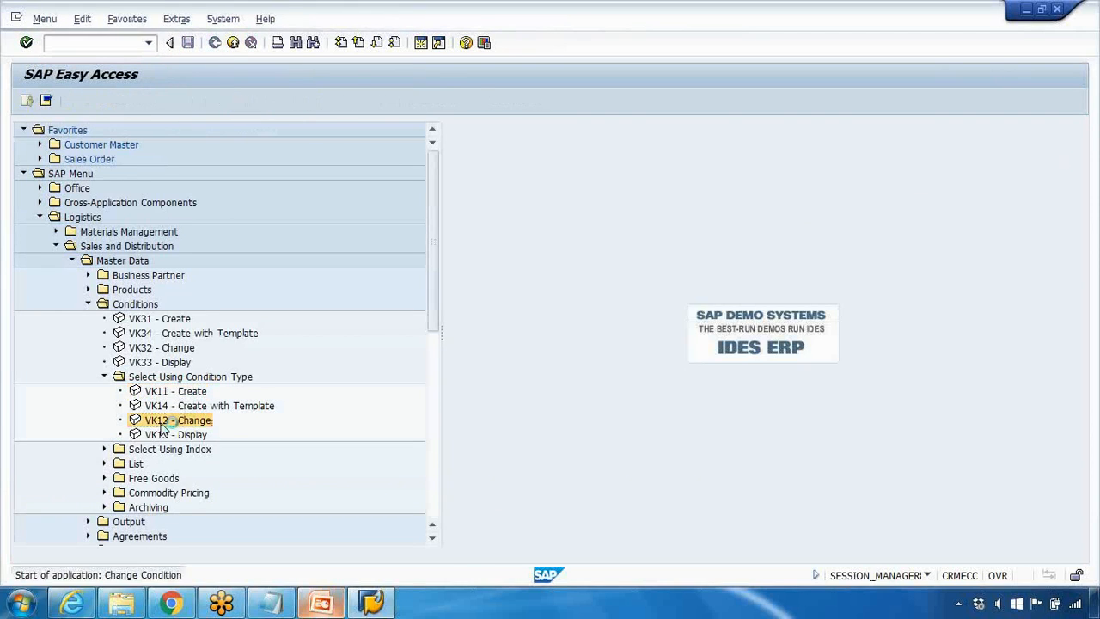
pyautogui.press('Return')
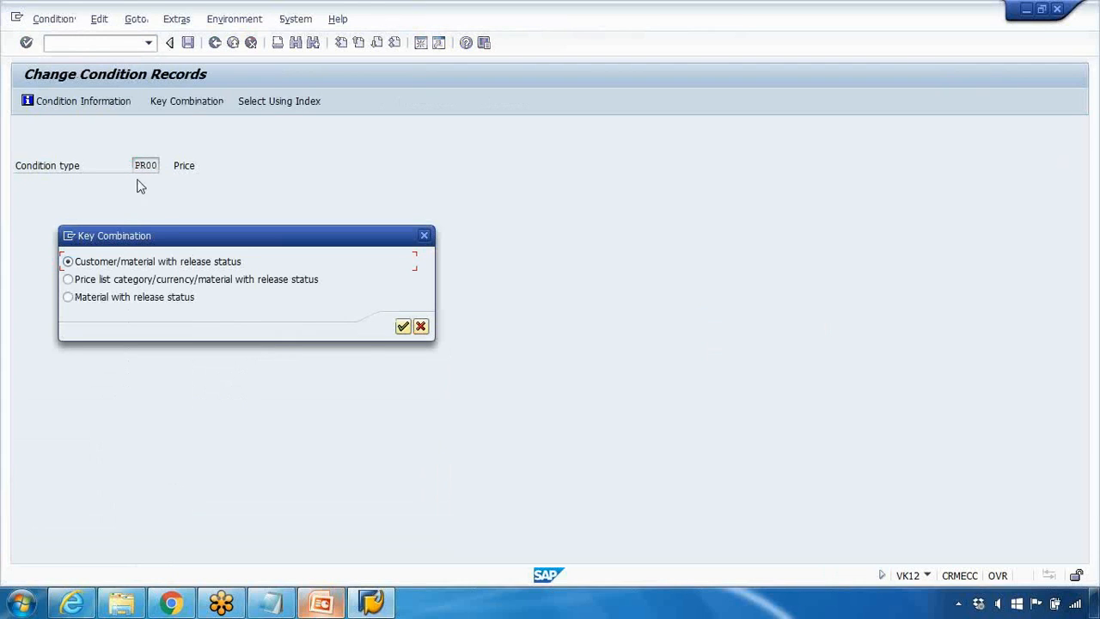
pyautogui.click(403, 326)
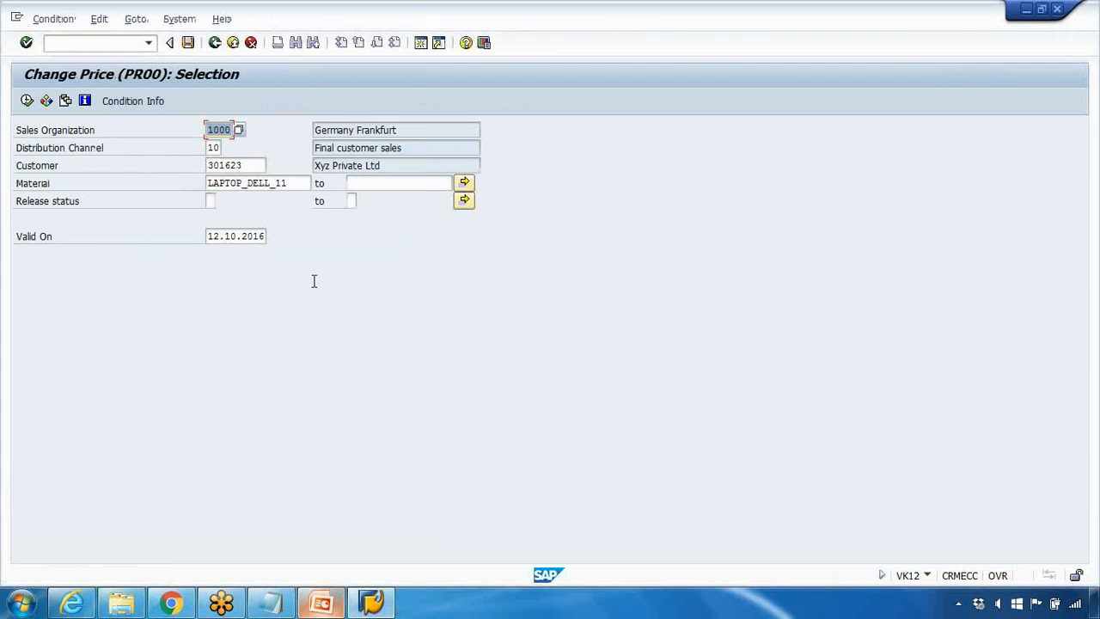
pyautogui.moveTo(301, 185); pyautogui.dragTo(128, 180)
pyautogui.press('Delete')
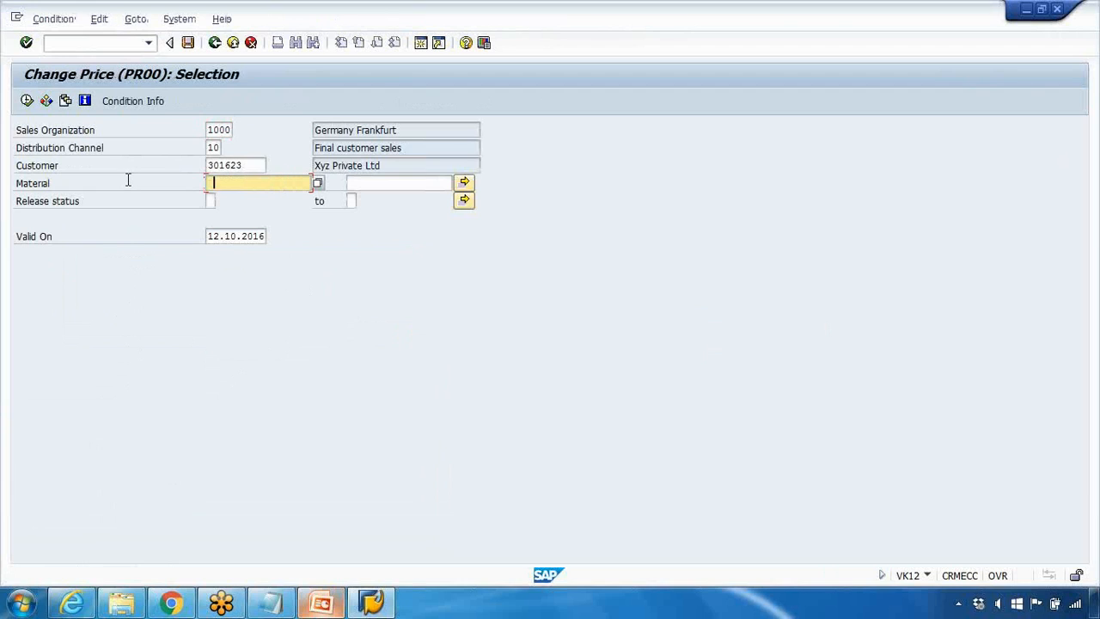
pyautogui.click(27, 101)
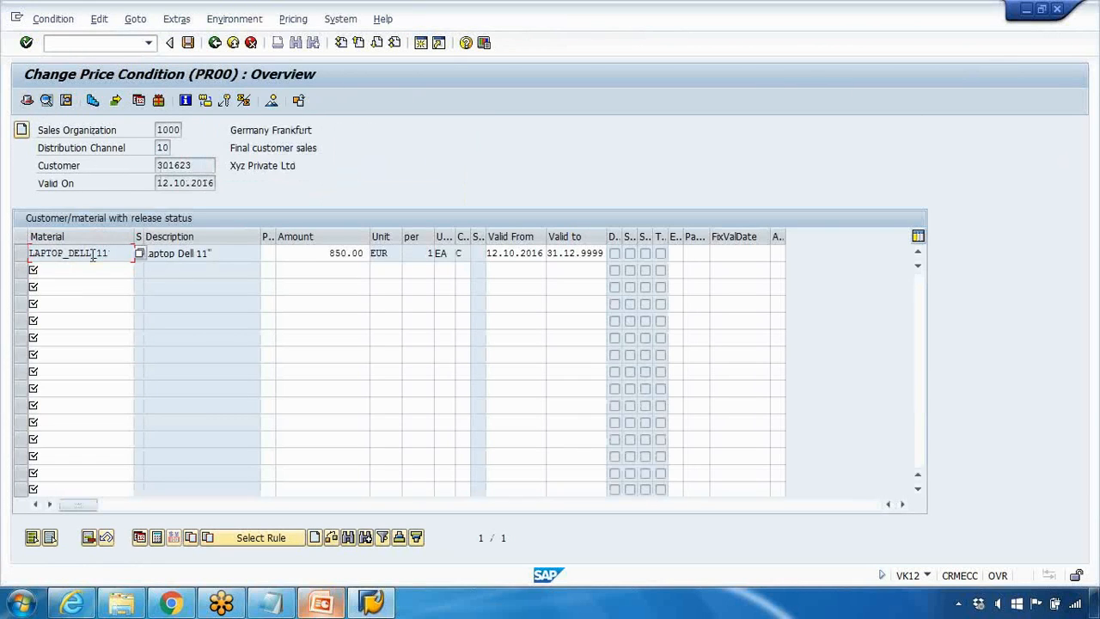
# Step: Start a standard order (OR) with transaction VA01 in a new session, keeping the proposed organizational data
pyautogui.click(424, 45)
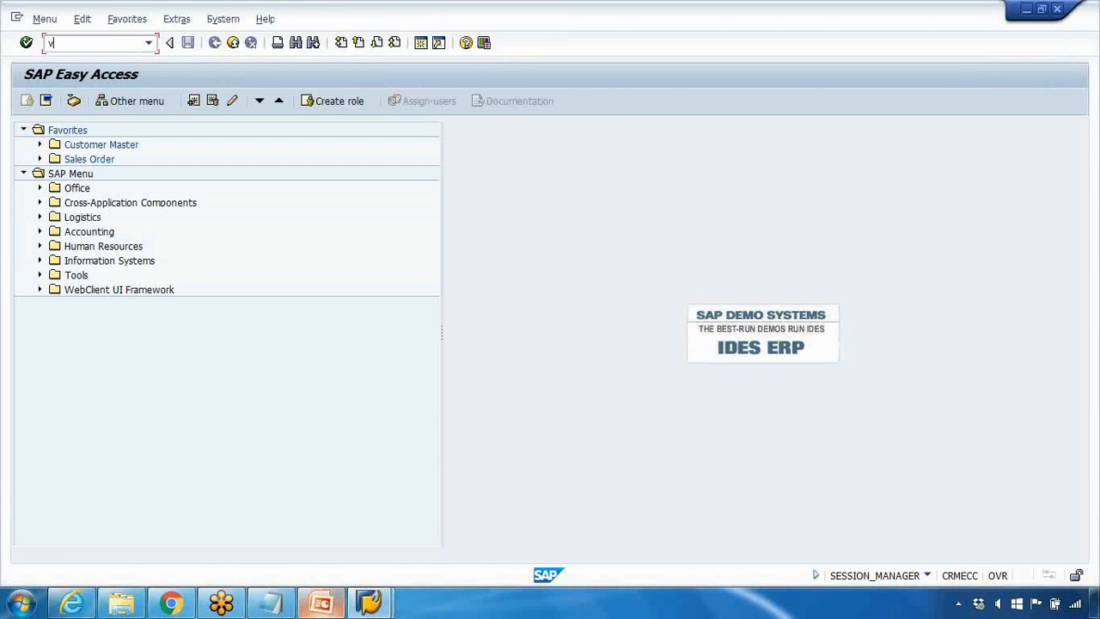
pyautogui.write('va01')
pyautogui.press('Return')
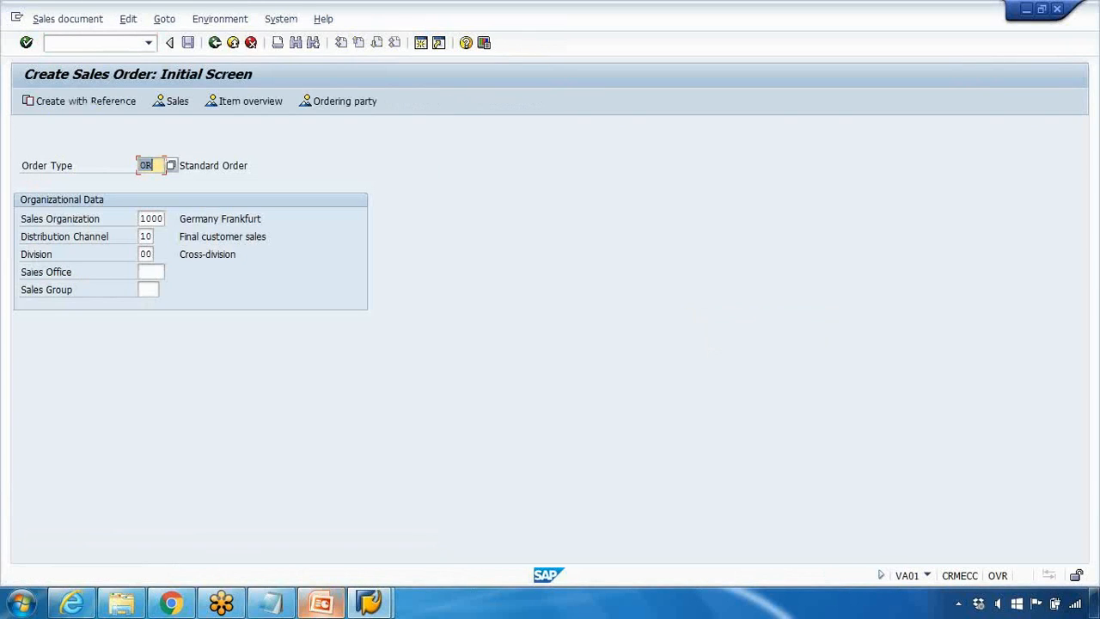
pyautogui.press('Return')
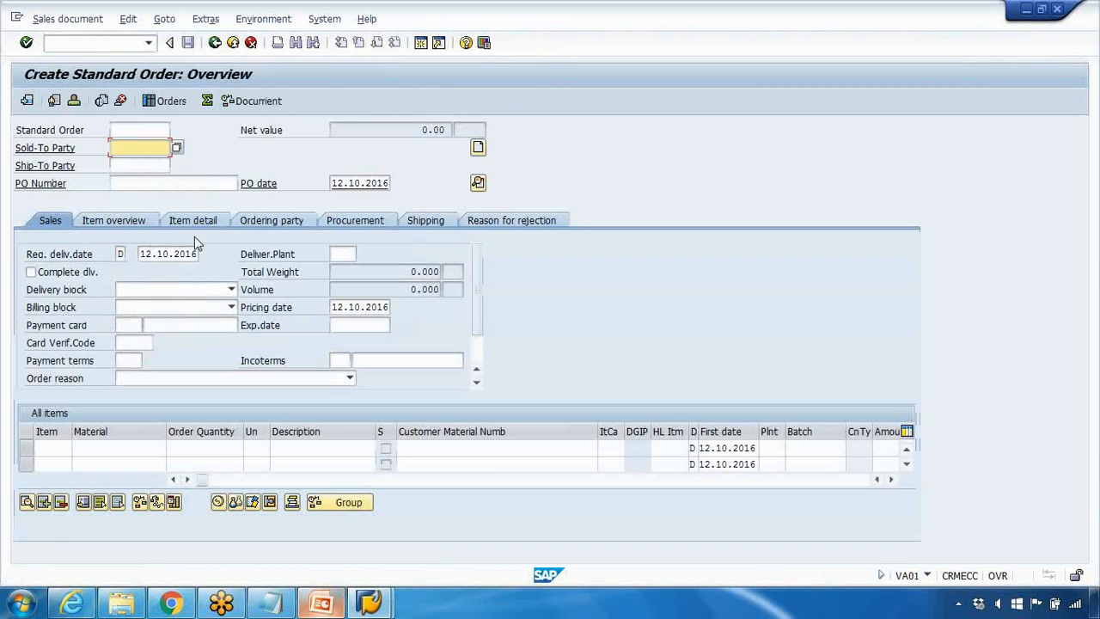
# Step: Enter the customer's number as the sold-to party of the order and confirm it
pyautogui.press('space')
pyautogui.click(147, 162)
pyautogui.press('Return')
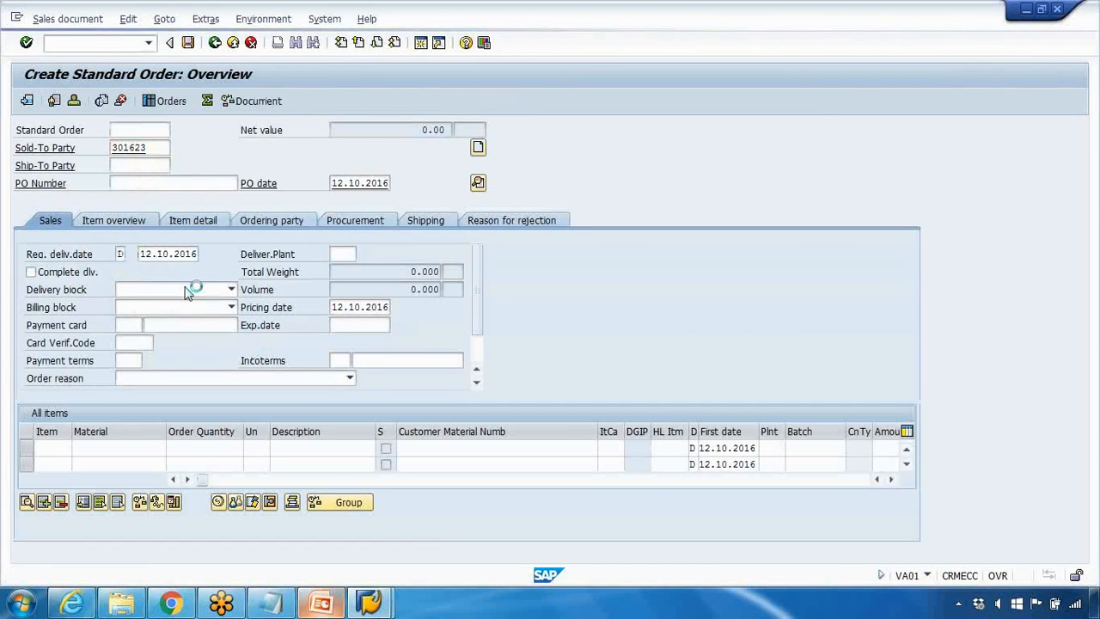
# Step: Add material laptop_dell_11 with an order quantity of 1 as the first order item
pyautogui.press('space')
pyautogui.click(115, 465)
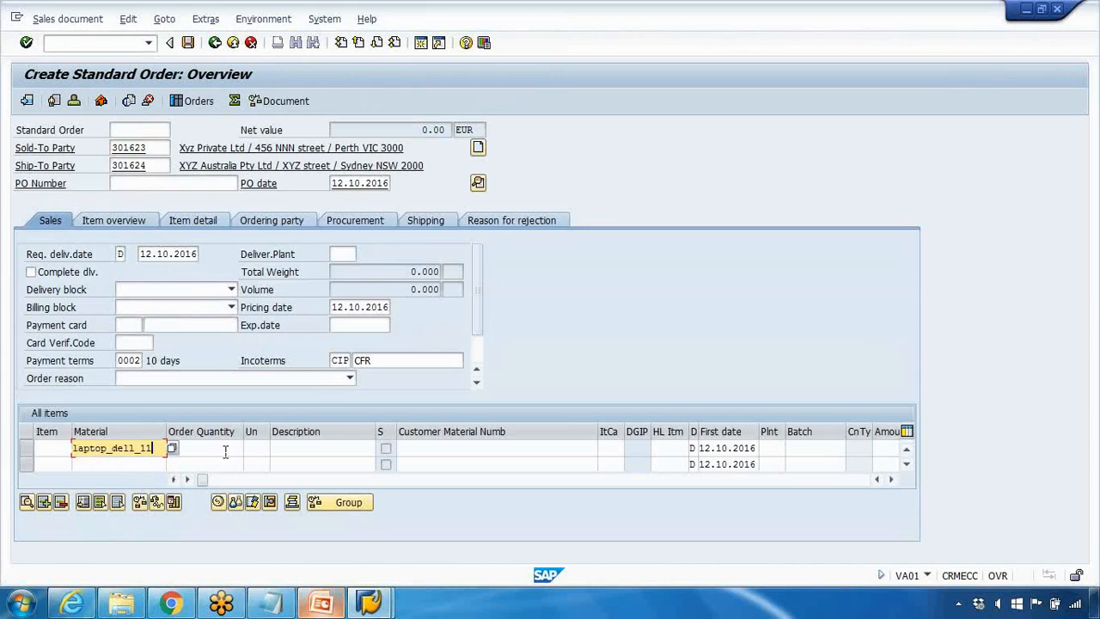
pyautogui.click(225, 447)
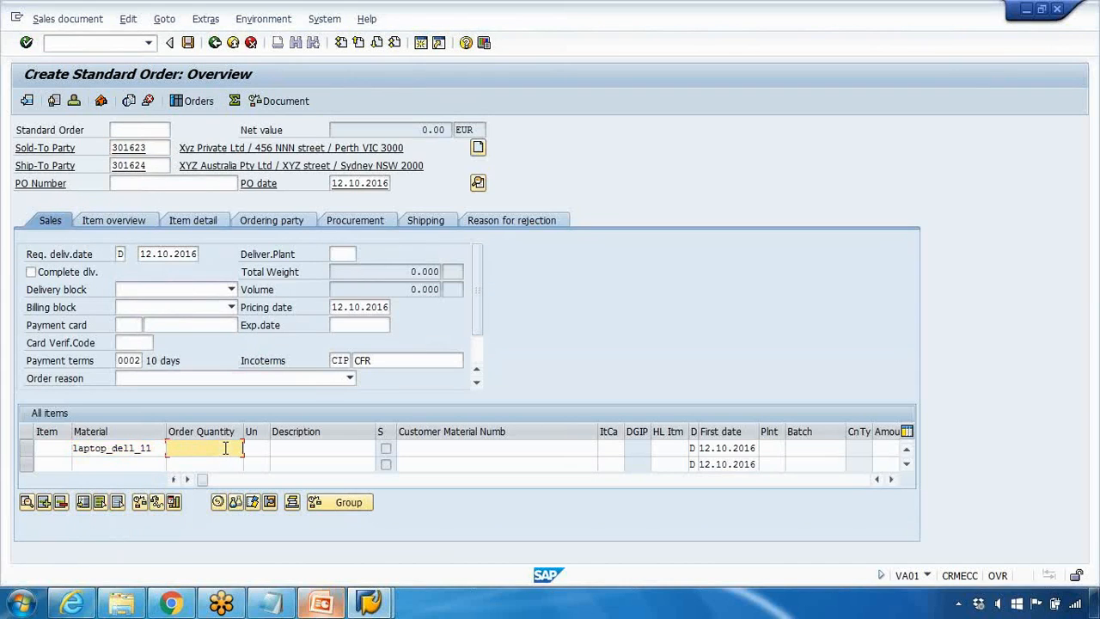
pyautogui.write('1')
pyautogui.press('Return')
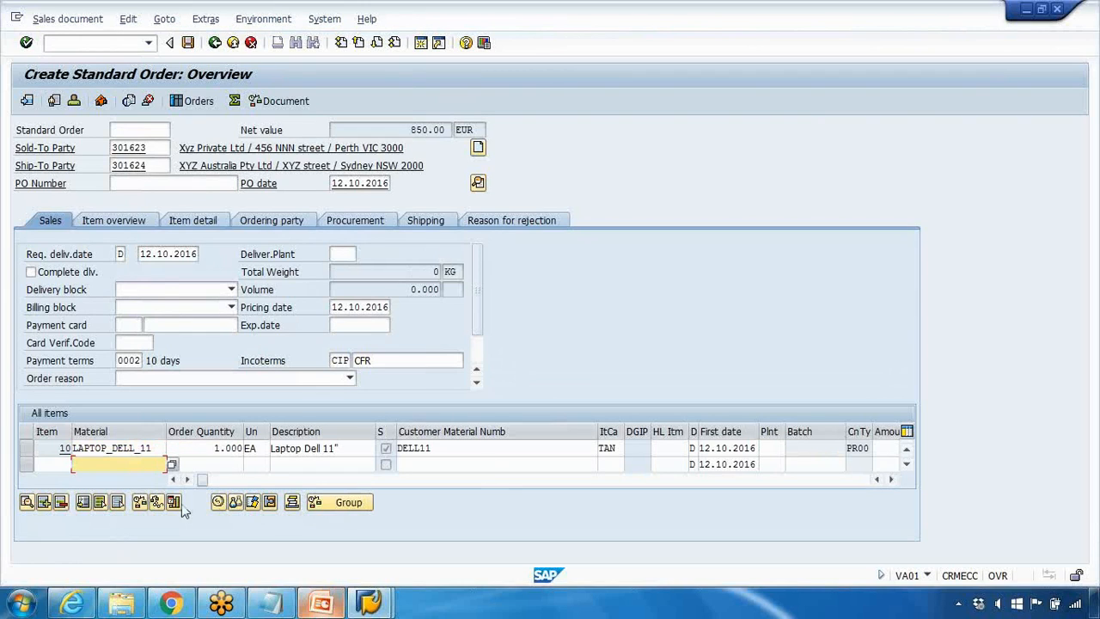
# Step: Check the condition type and amount determined for the laptop item in the order's item list
pyautogui.click(189, 480)
pyautogui.click(189, 481)
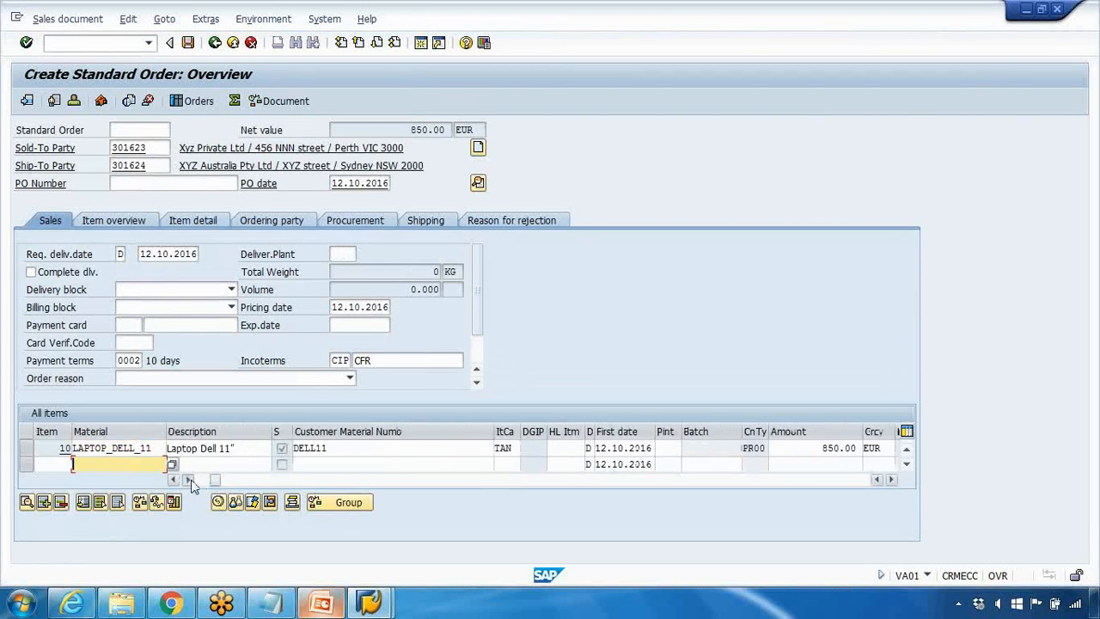
pyautogui.click(189, 480)
pyautogui.click(189, 480)
pyautogui.moveTo(695, 448); pyautogui.dragTo(747, 448)
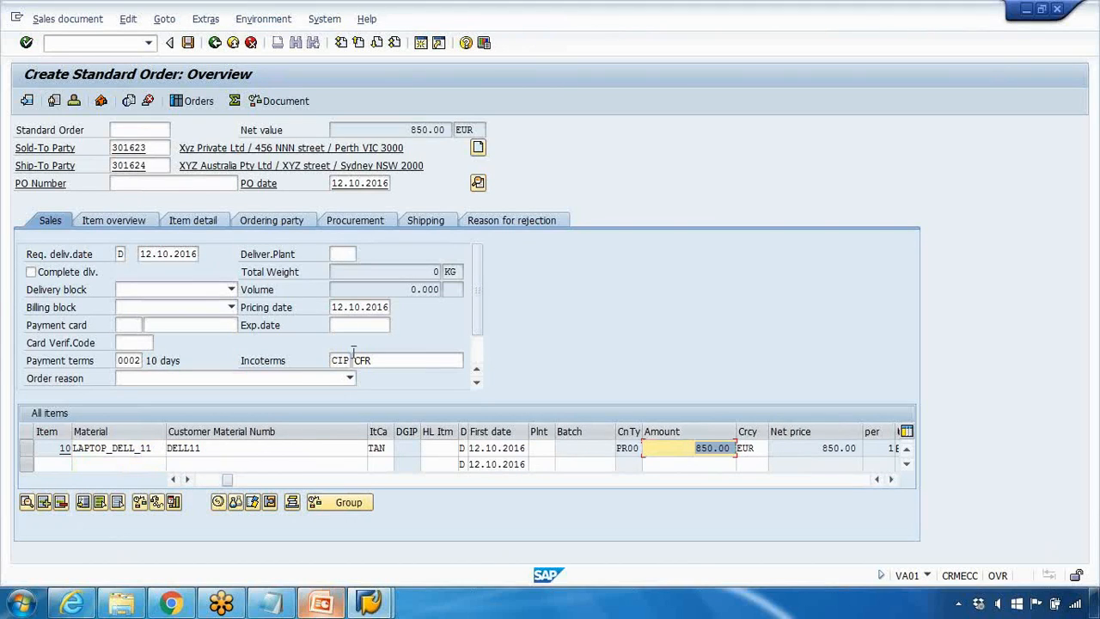
# Step: Open the laptop item's pricing conditions and examine the PR00 price amount
pyautogui.click(26, 447)
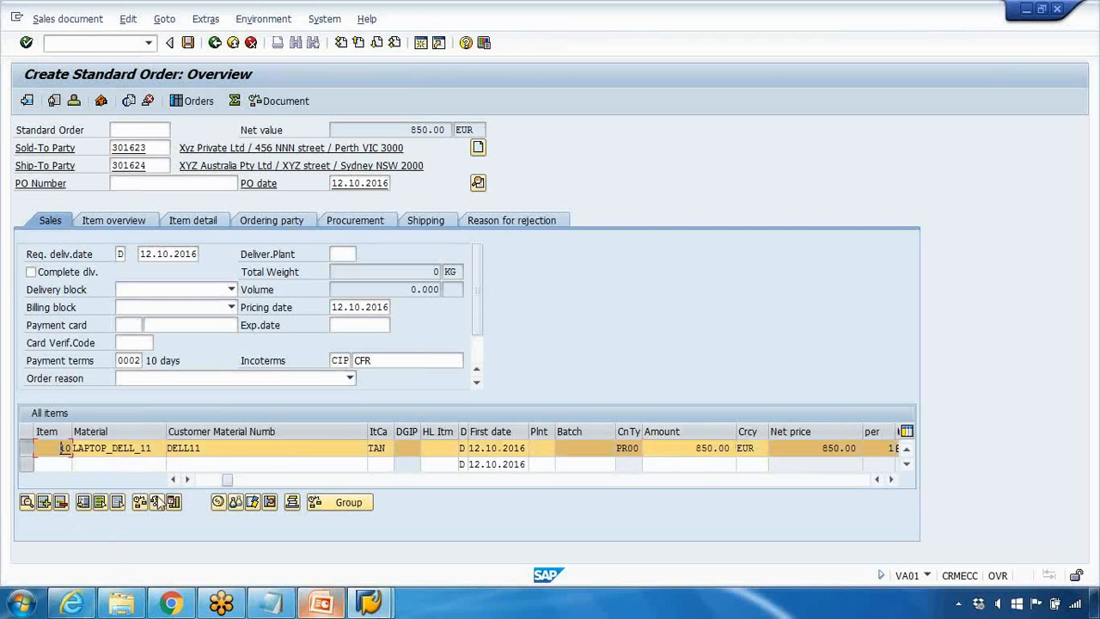
pyautogui.click(218, 504)
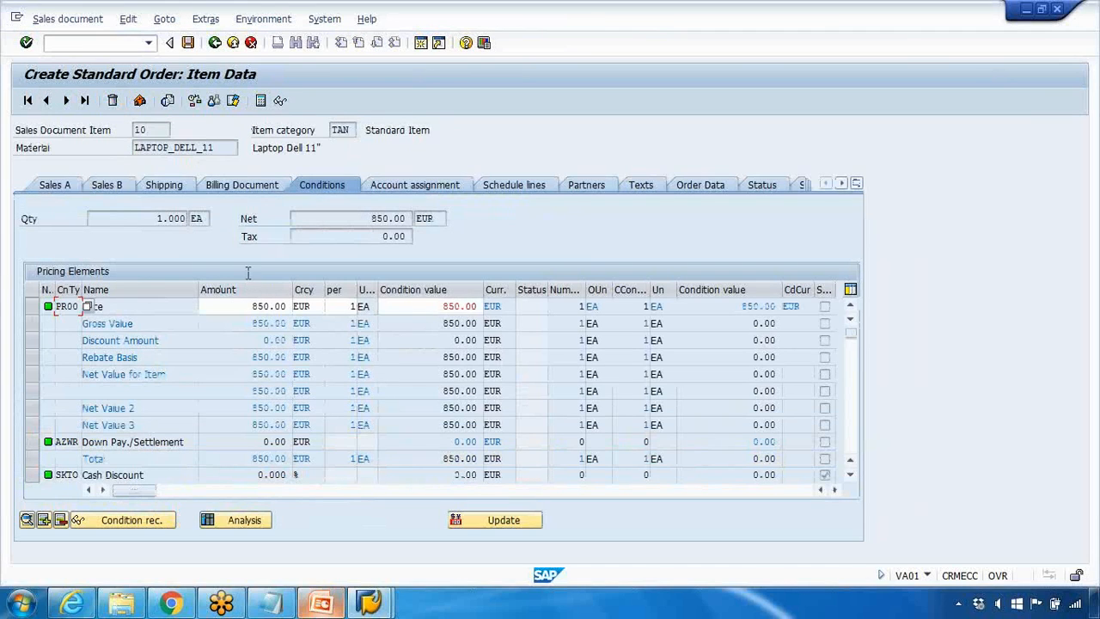
pyautogui.moveTo(238, 309); pyautogui.dragTo(305, 311)
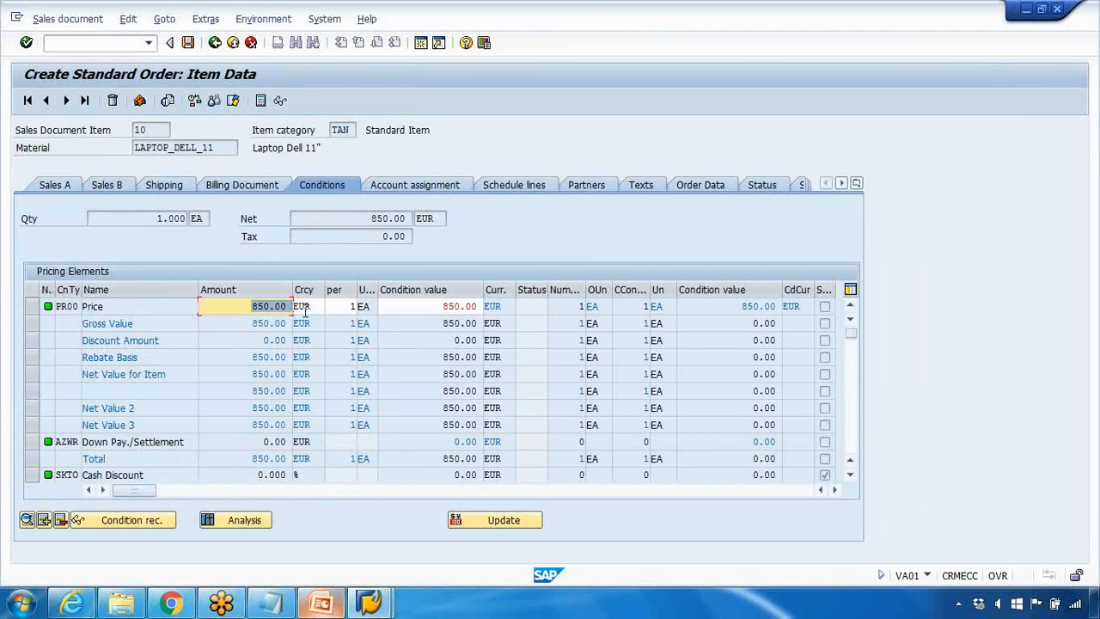
# Step: Switch to the Change Price Condition session and compare the laptop's amount in the condition record
pyautogui.moveTo(370, 603)
pyautogui.click(309, 515)
pyautogui.click(310, 254)
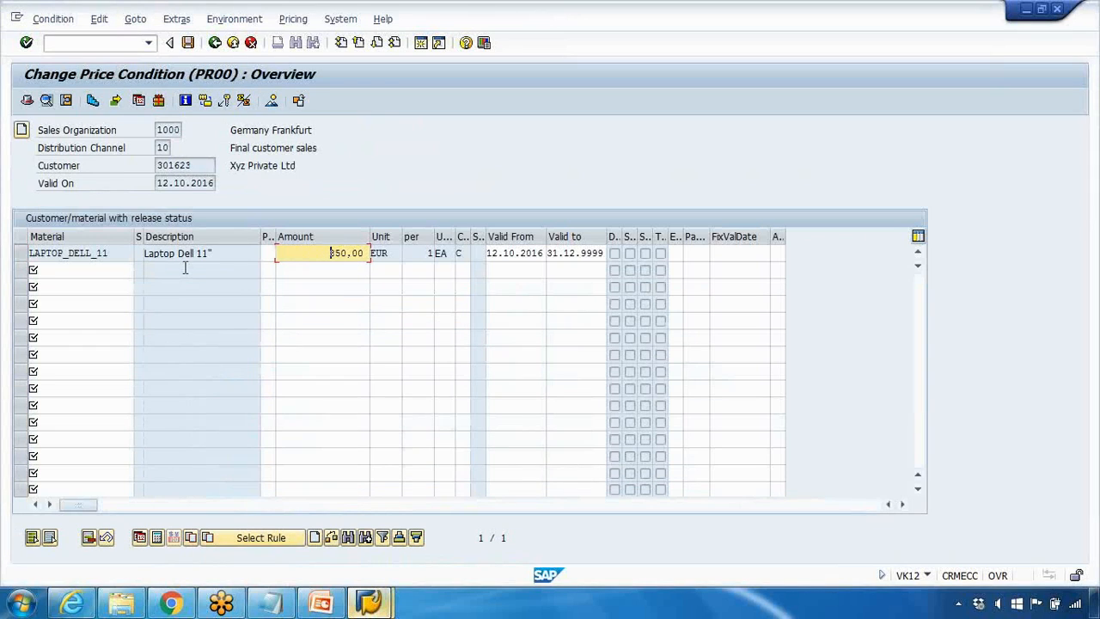
# Step: Switch to PowerPoint and present the Condition Master Record slide with the KA00 scale example as a slide show
pyautogui.click(320, 603)
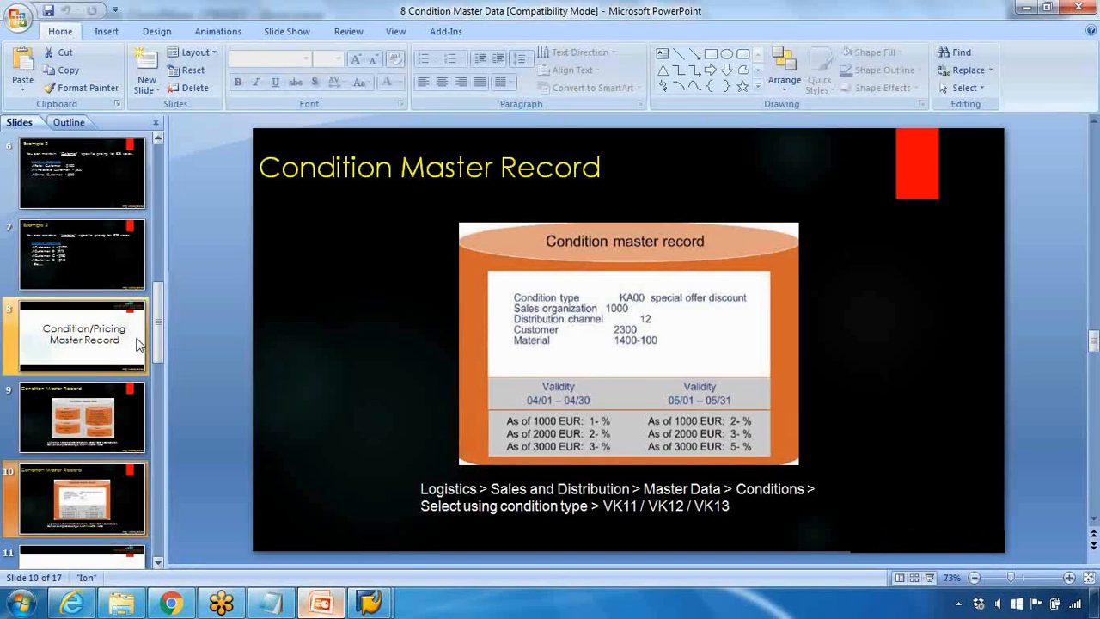
pyautogui.scroll(-2, 108, 409)
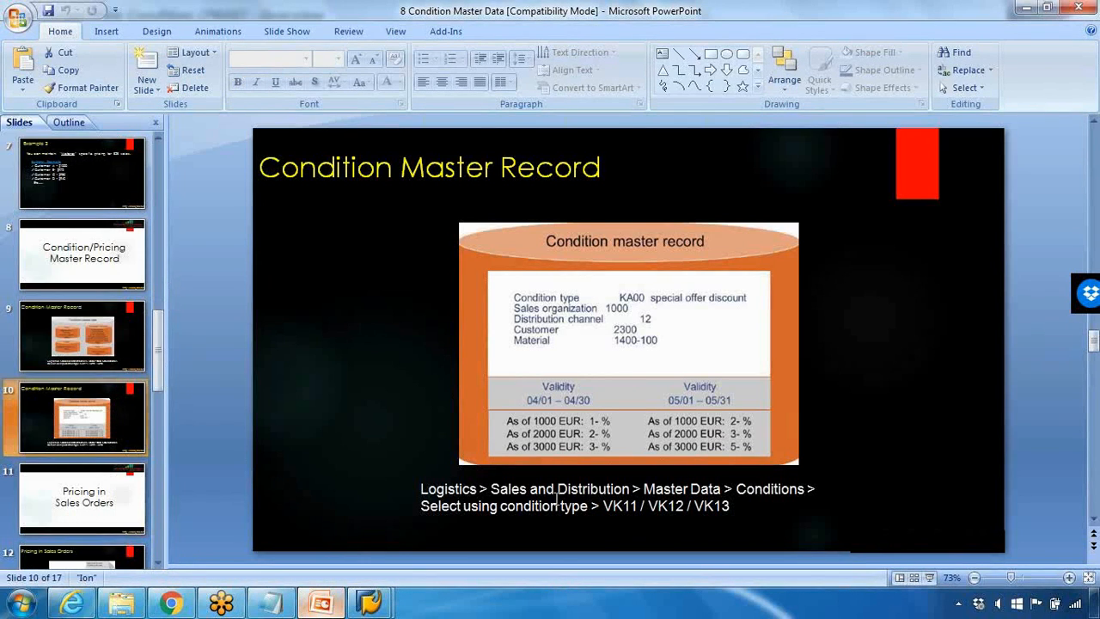
pyautogui.click(929, 577)
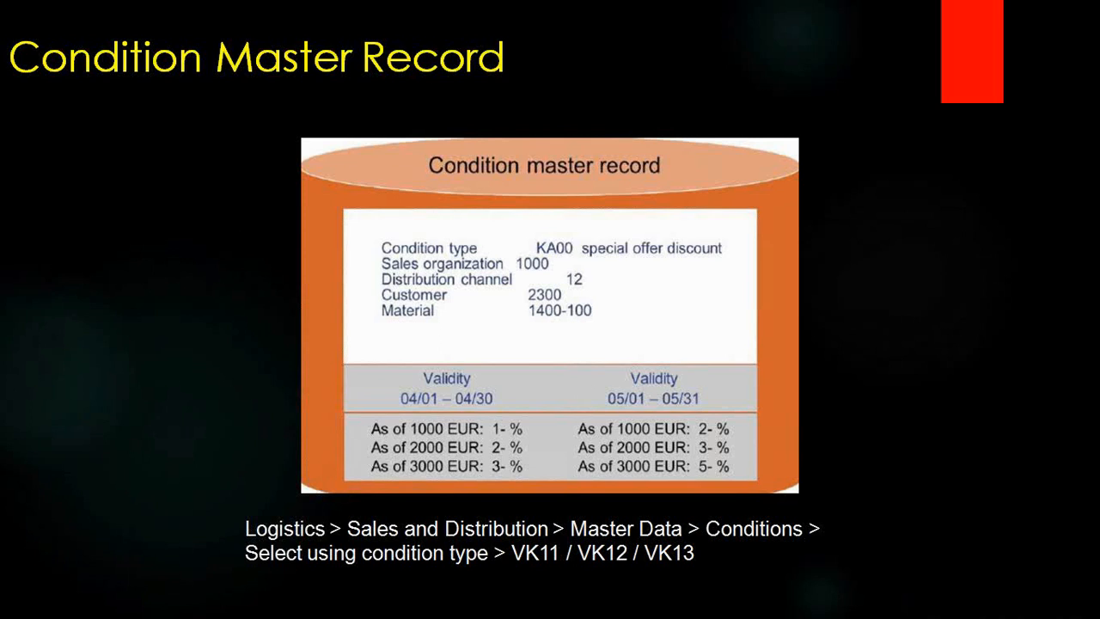
pyautogui.press('Escape')
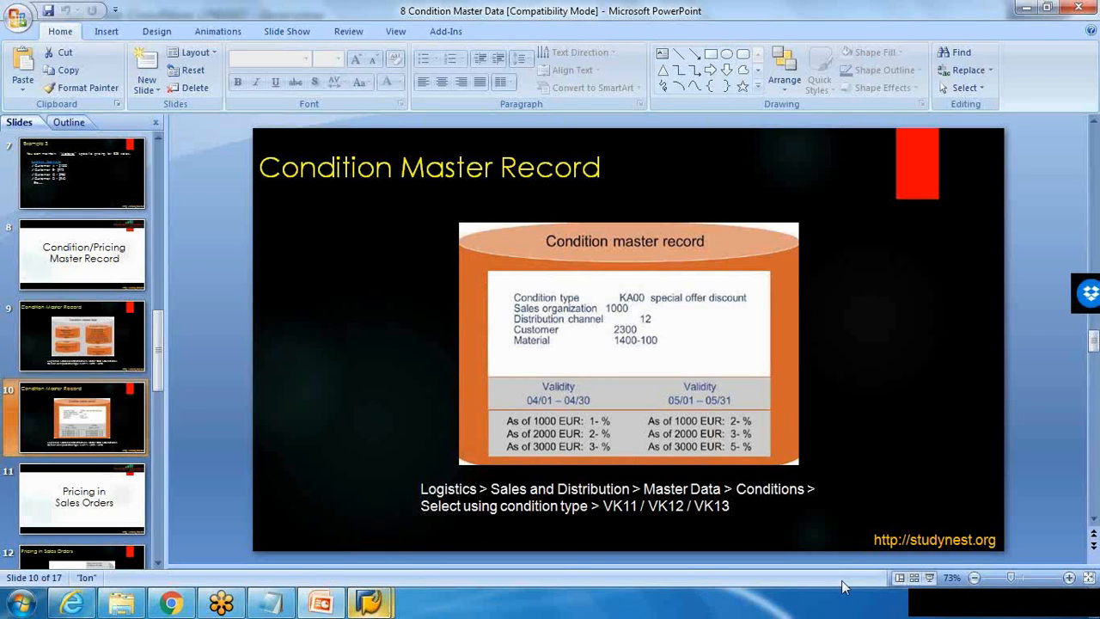
pyautogui.click(929, 577)
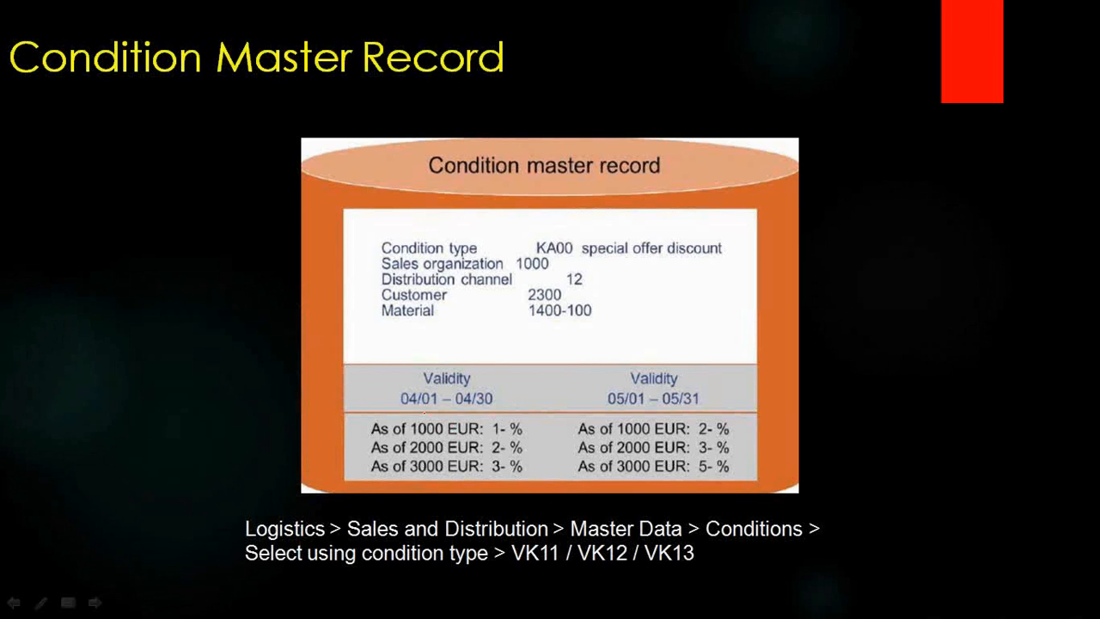
# Step: Circle the 1000 EUR level and its 1-% rate in ink, exit the slide show and discard the annotations
pyautogui.moveTo(424, 413)
pyautogui.mouseDown()
pyautogui.moveTo(404, 441)
pyautogui.moveTo(505, 417)
pyautogui.mouseUp()
pyautogui.press('Escape')
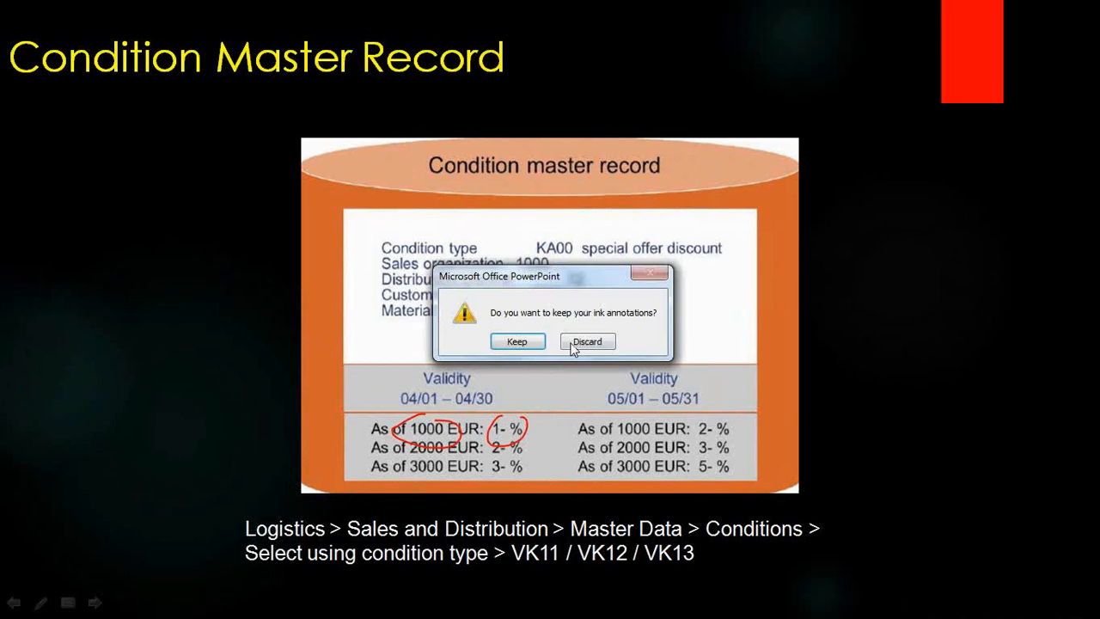
pyautogui.click(572, 347)
# Step: Switch back to the SAP Change Price Condition session and open the scales of the LAPTOP_DELL_11 price line
pyautogui.moveTo(365, 599)
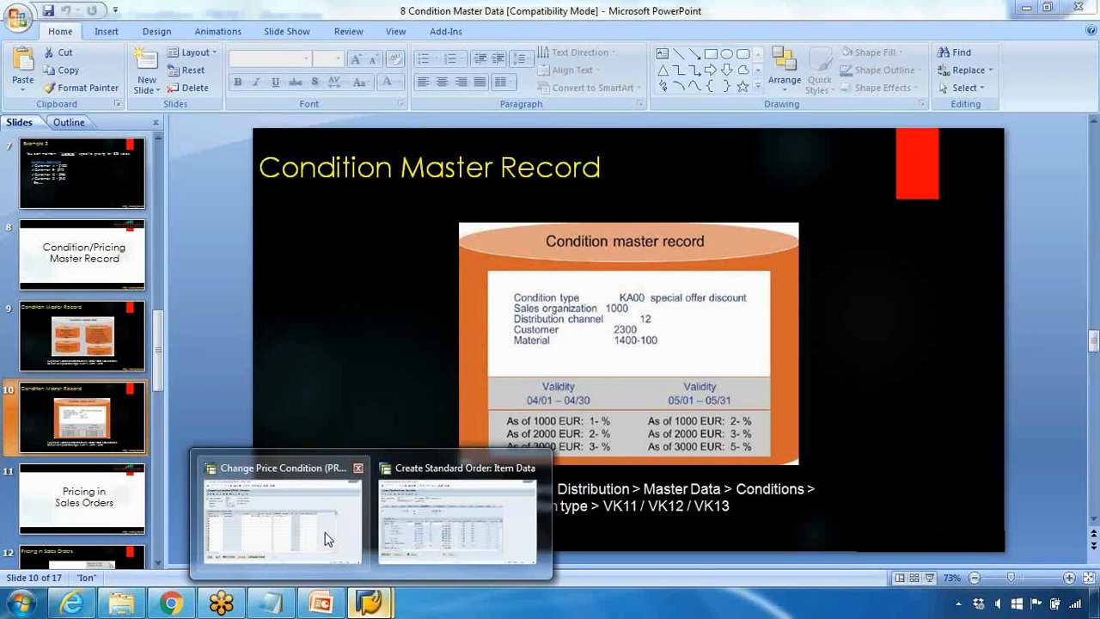
pyautogui.click(327, 535)
pyautogui.click(22, 256)
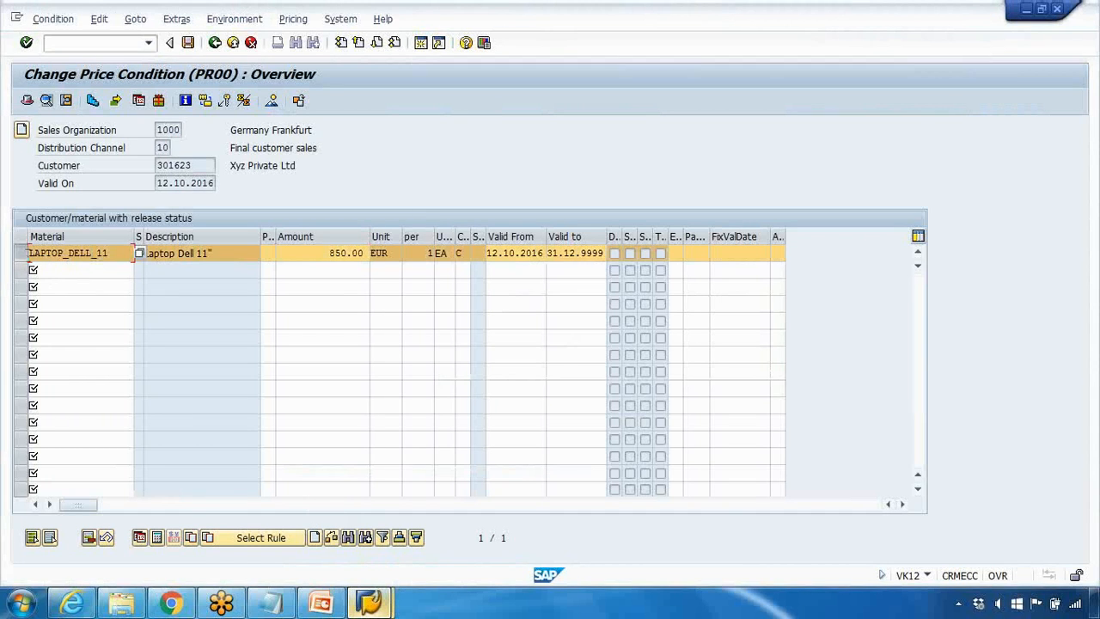
pyautogui.click(94, 101)
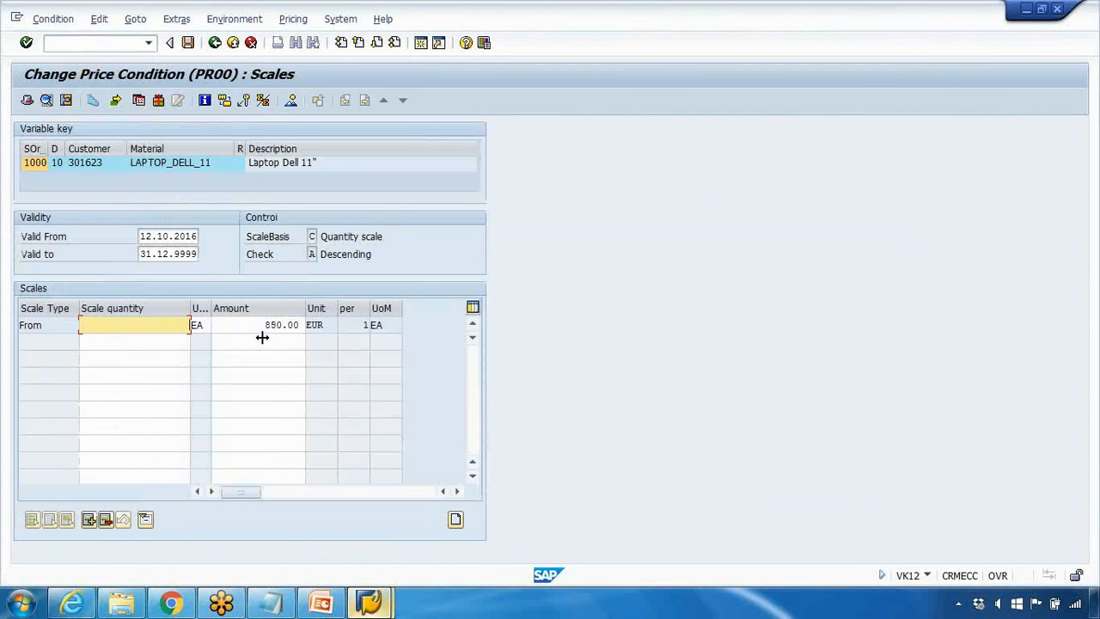
# Step: Enter quantity scales for the laptop price: 800 from 10 pieces, 780 from 50 and 750 from 100
pyautogui.click(175, 342)
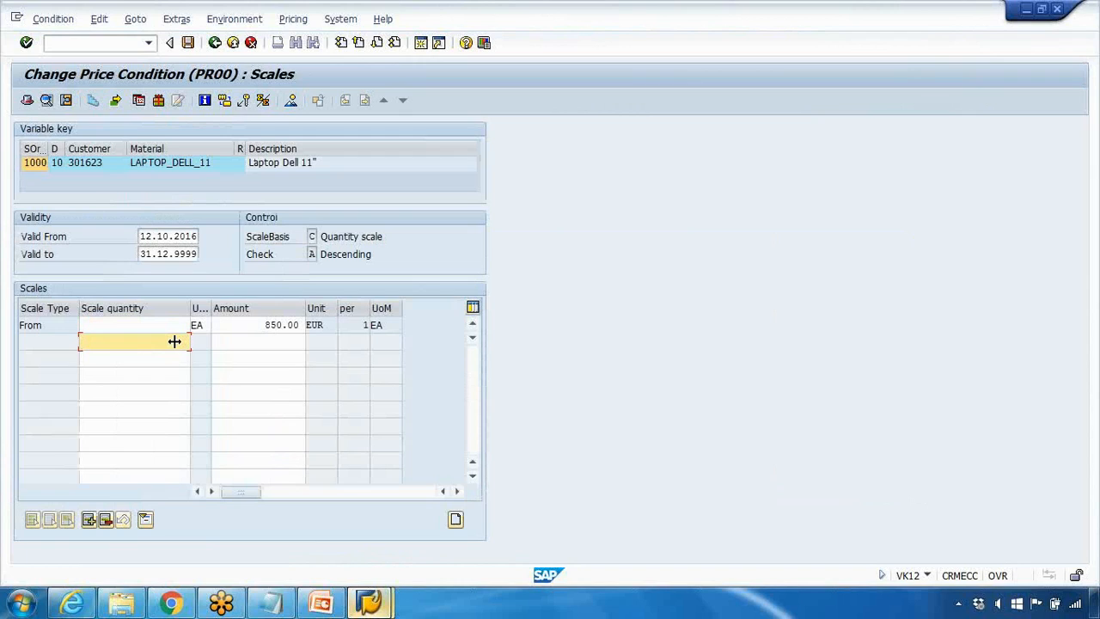
pyautogui.click(279, 342)
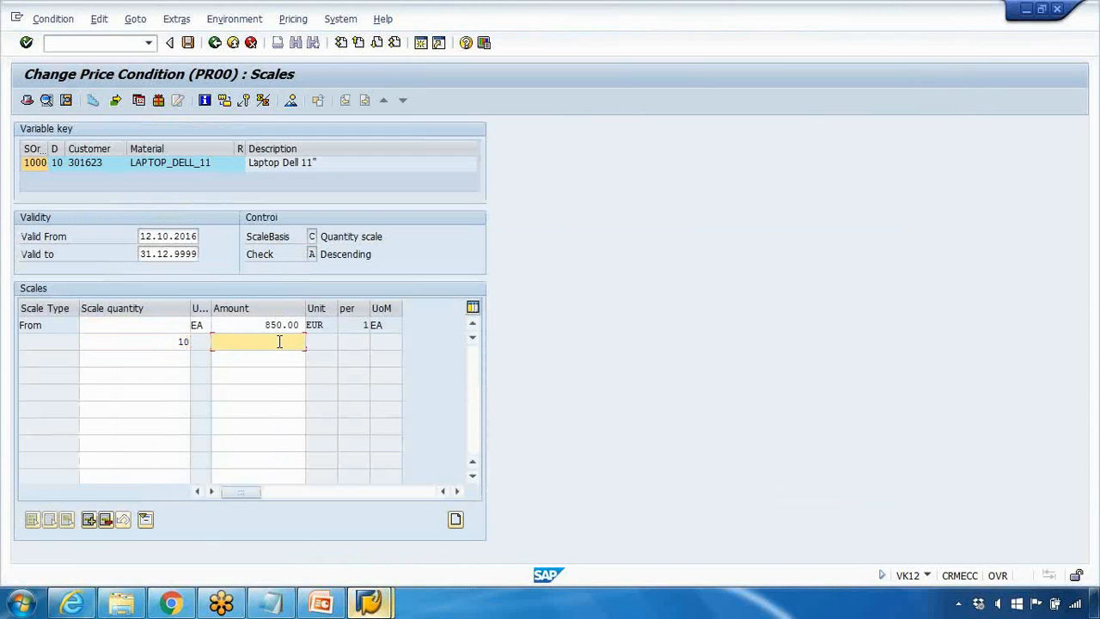
pyautogui.press('Return')
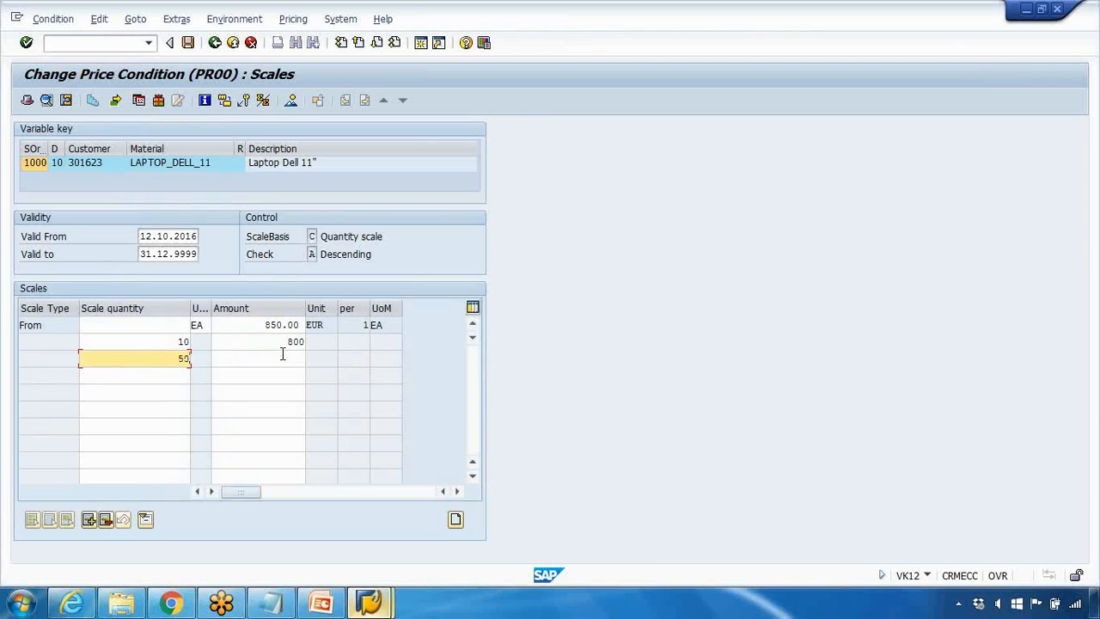
pyautogui.click(282, 357)
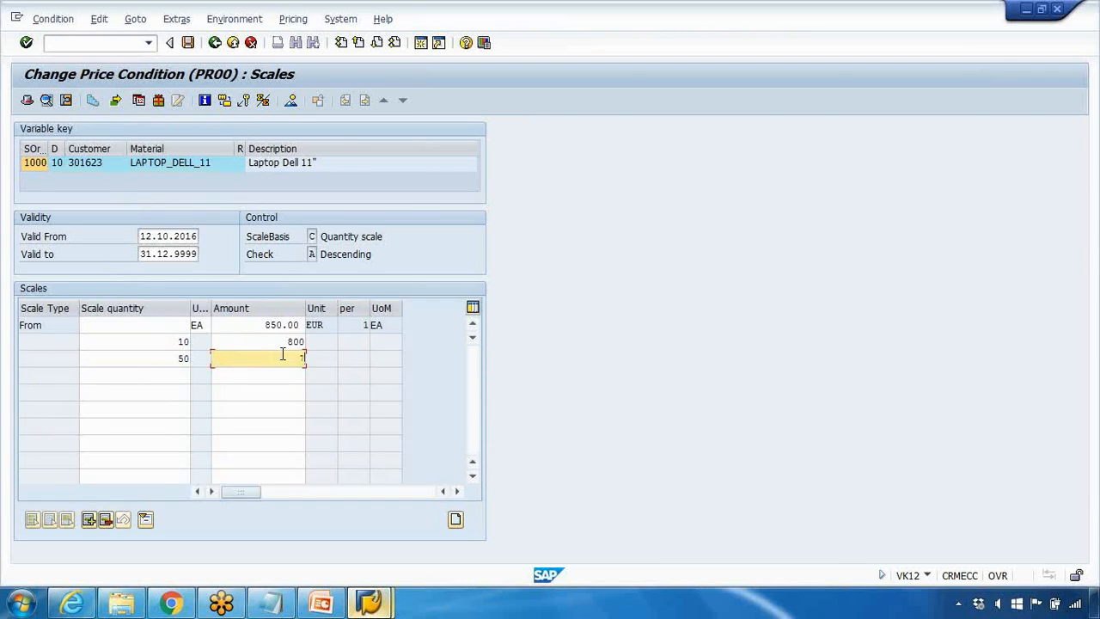
pyautogui.click(190, 374)
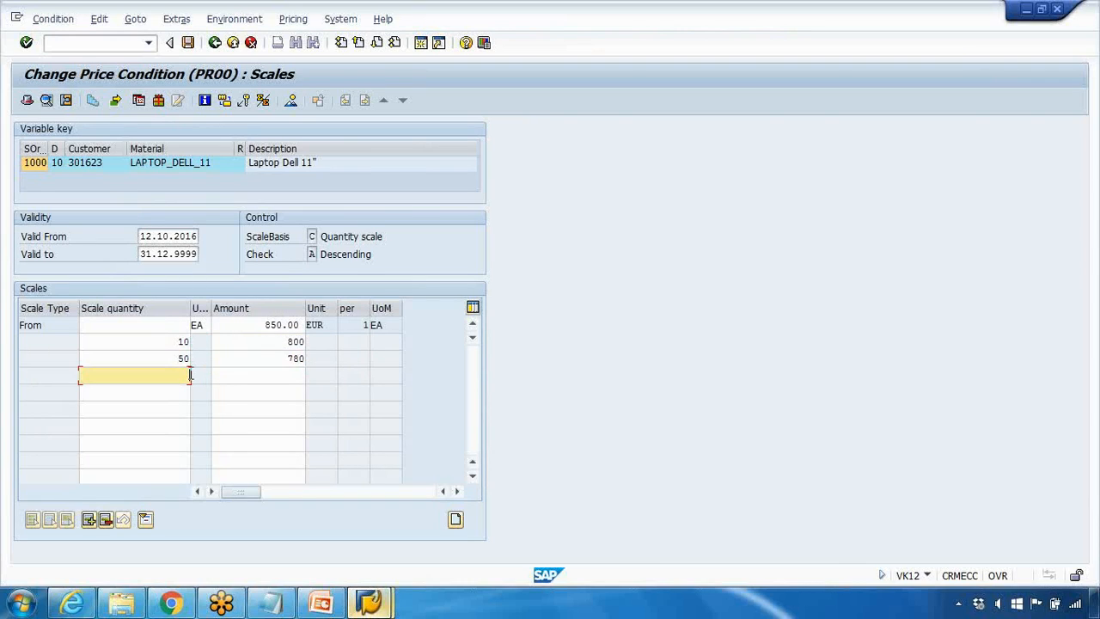
pyautogui.click(273, 375)
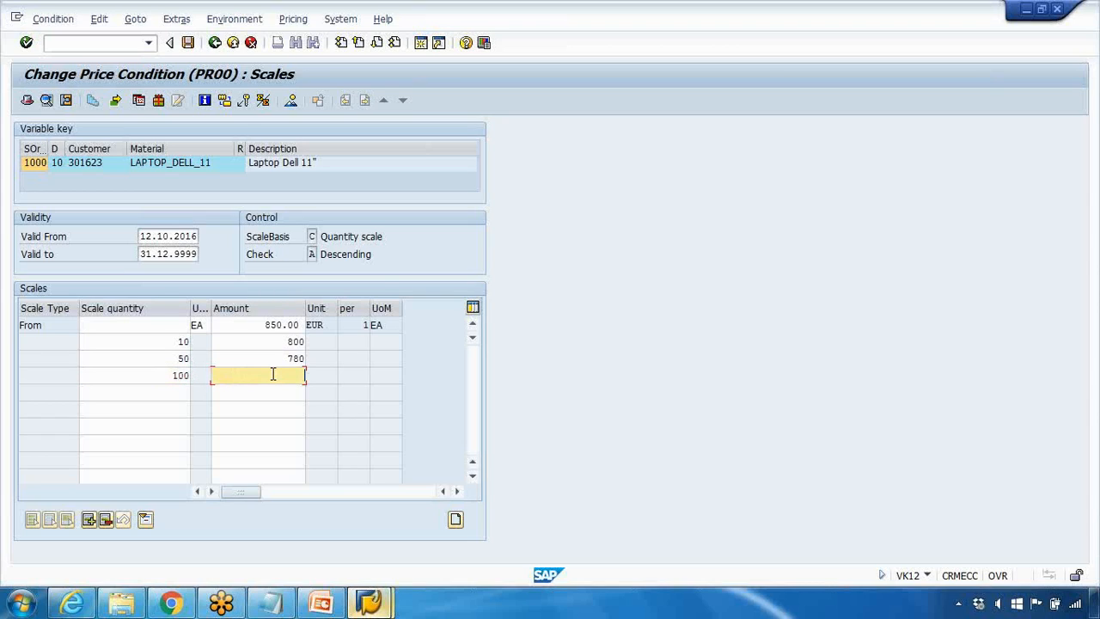
pyautogui.write('750')
pyautogui.press('Return')
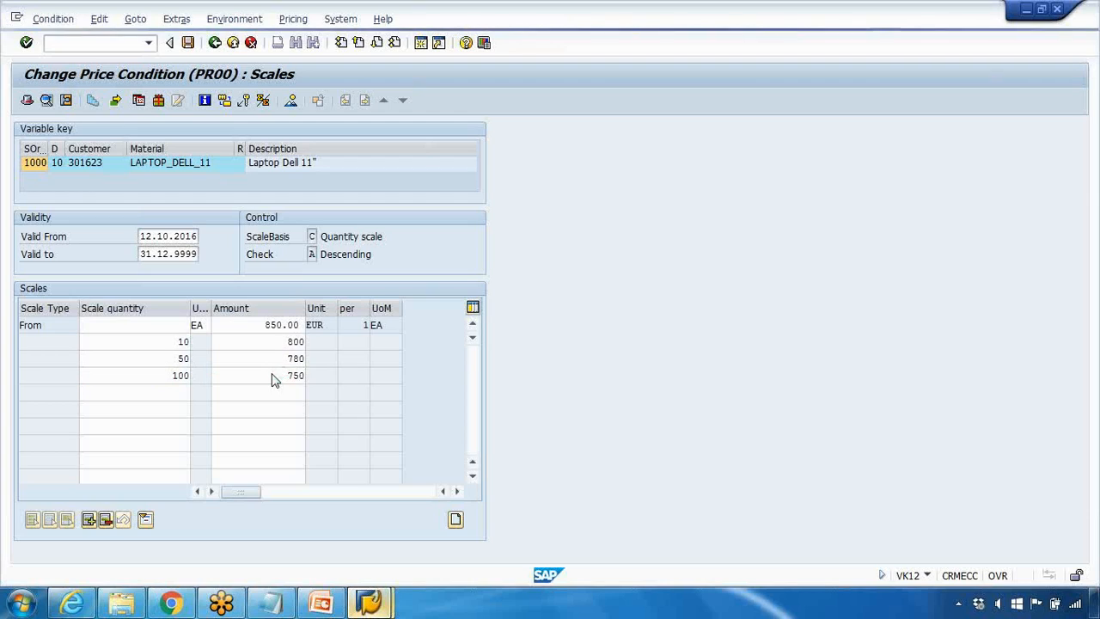
pyautogui.click(174, 393)
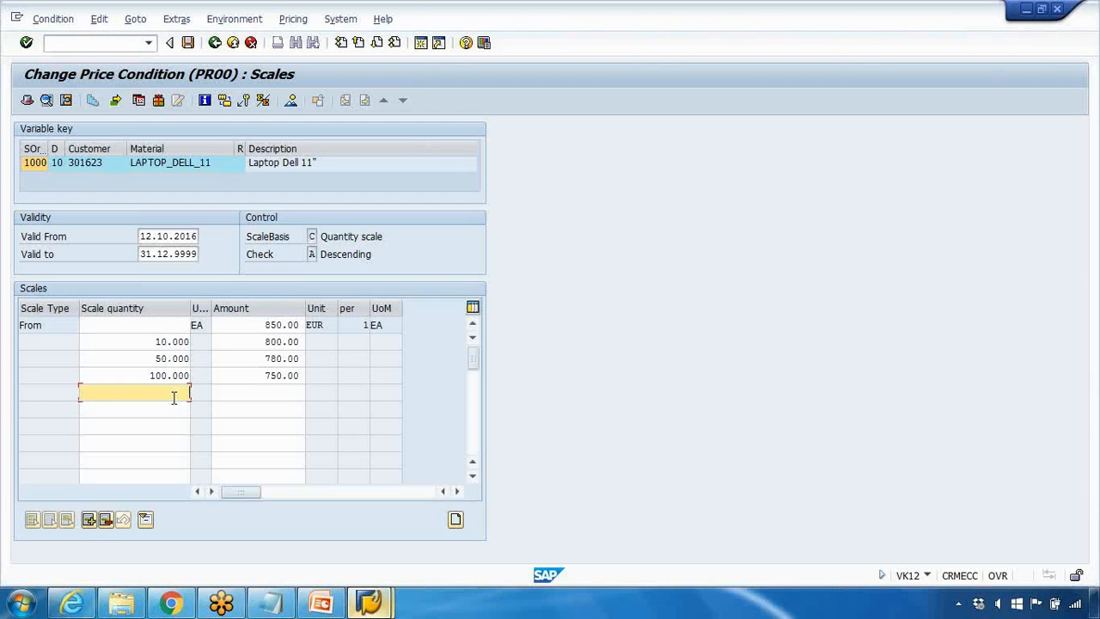
# Step: Review the laptop price scales line by line, matching each scale quantity with its amount
pyautogui.click(157, 341)
pyautogui.moveTo(157, 342); pyautogui.dragTo(168, 341)
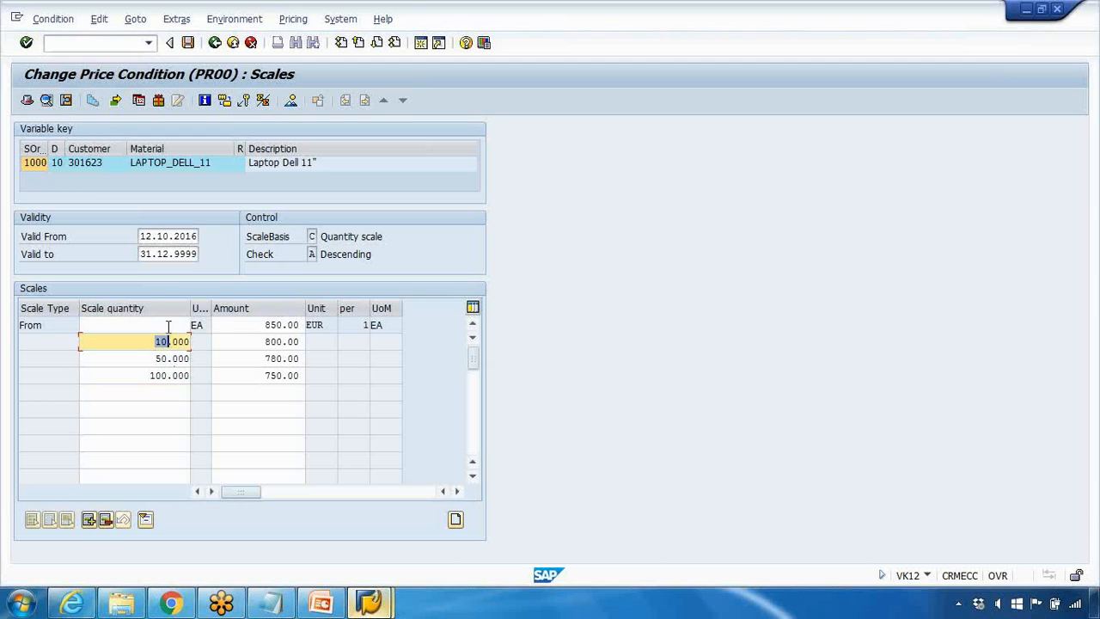
pyautogui.click(266, 327)
pyautogui.click(156, 341)
pyautogui.moveTo(155, 341); pyautogui.dragTo(178, 360)
pyautogui.moveTo(266, 341); pyautogui.dragTo(278, 341)
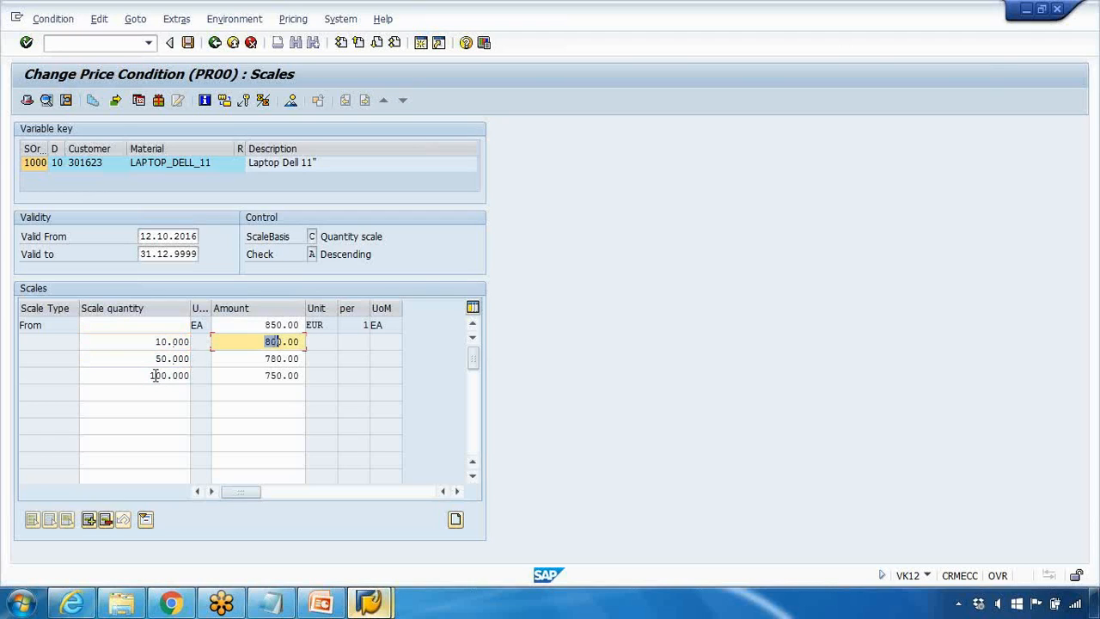
pyautogui.moveTo(153, 359); pyautogui.dragTo(181, 360)
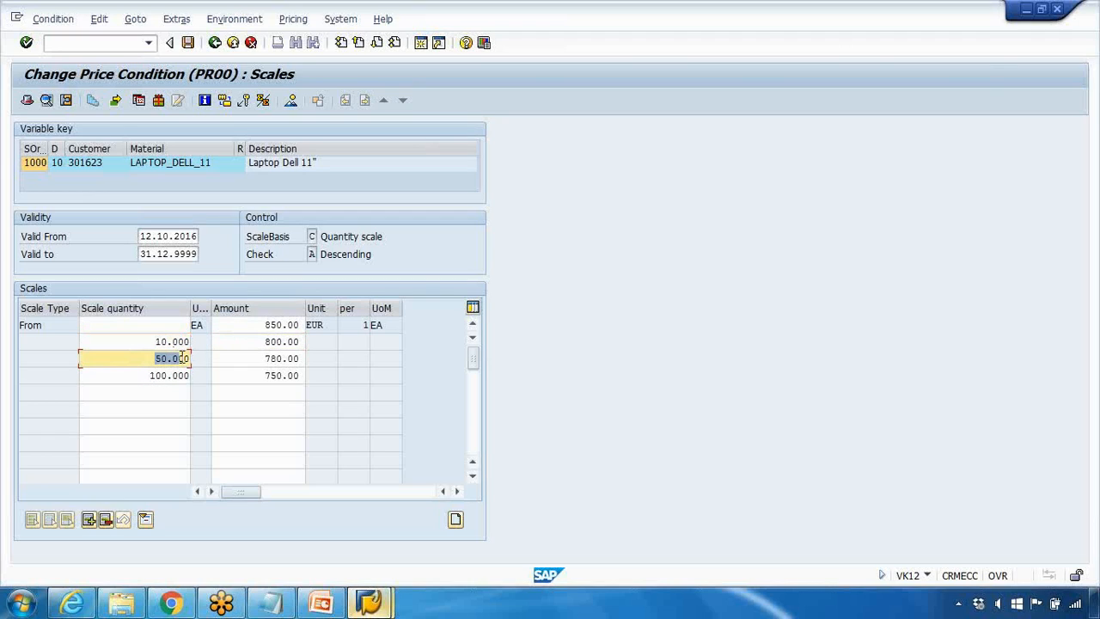
pyautogui.write('80.0')
pyautogui.moveTo(217, 358); pyautogui.dragTo(304, 358)
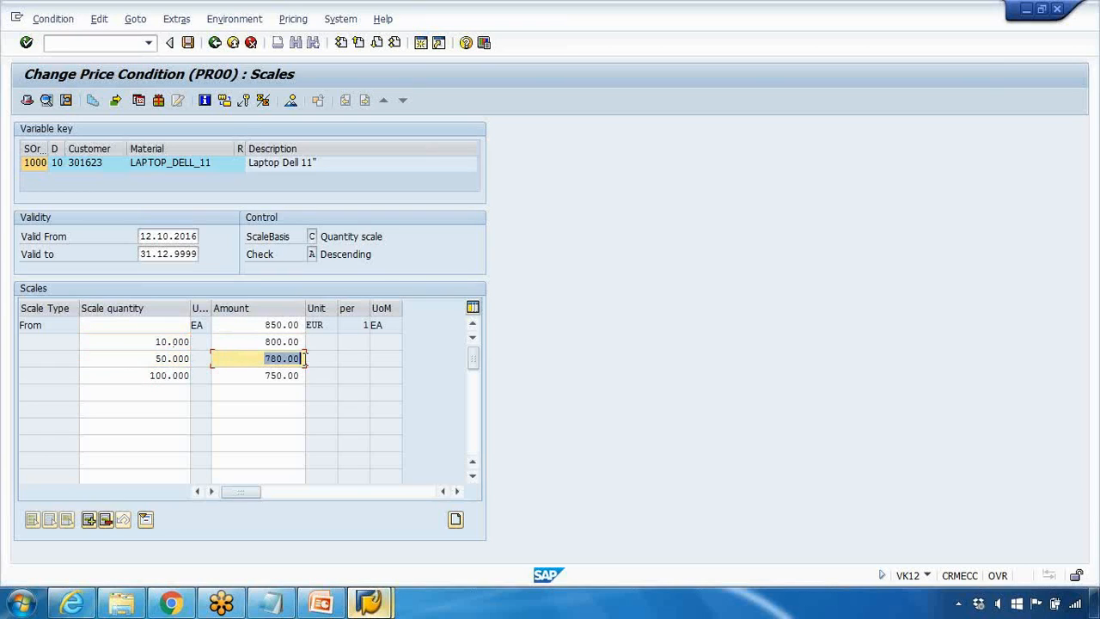
pyautogui.moveTo(153, 377); pyautogui.dragTo(177, 376)
pyautogui.moveTo(247, 375); pyautogui.dragTo(289, 375)
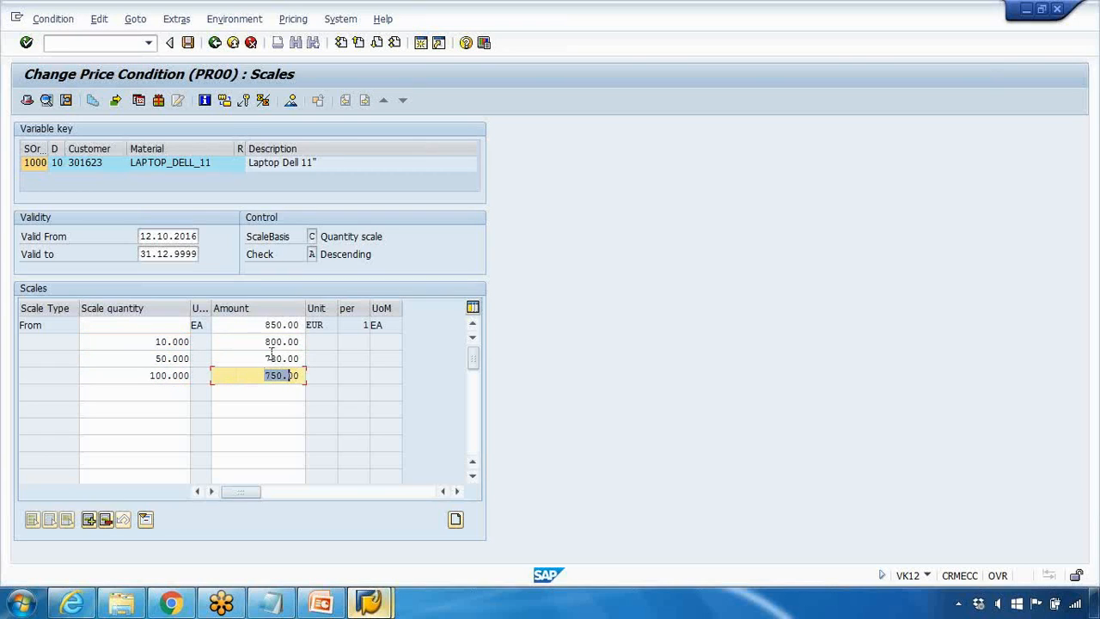
# Step: Save the price condition with its scales and reopen the scales of the LAPTOP_DELL_11 price line
pyautogui.click(188, 42)
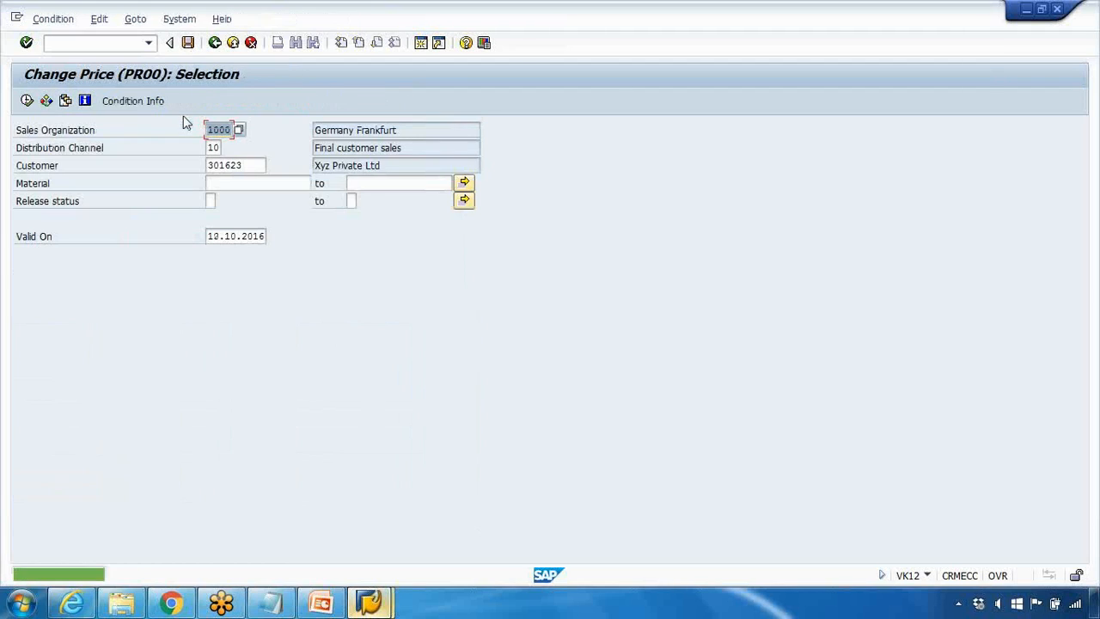
pyautogui.press('F8')
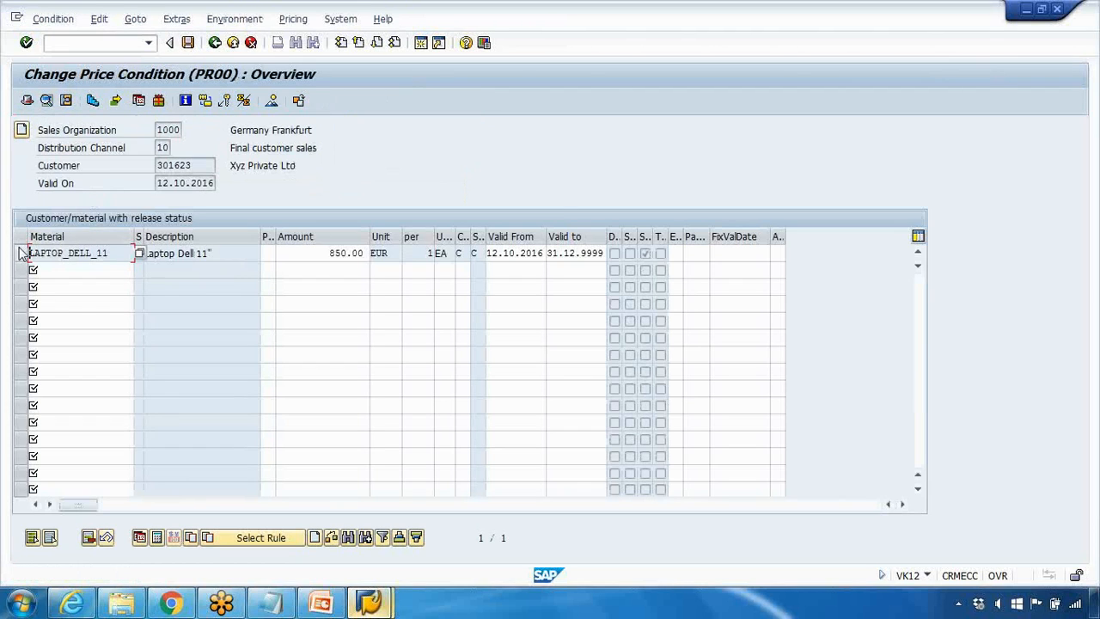
pyautogui.click(22, 253)
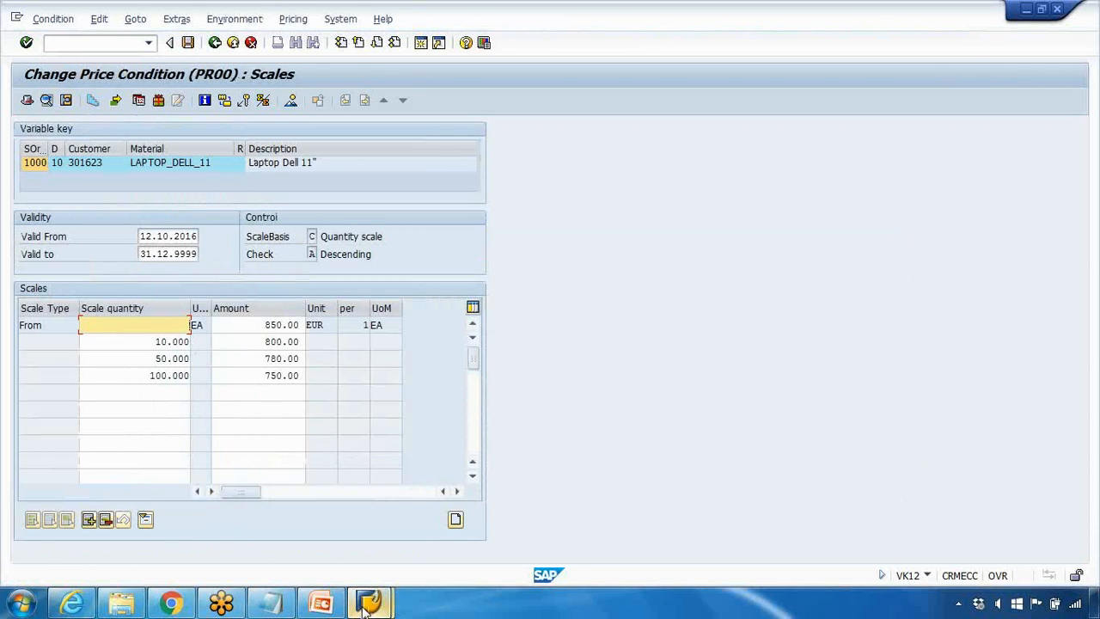
# Step: Switch to the sales order session, start a new standard order with VA01 and enter the sold-to party's customer number
pyautogui.moveTo(365, 606)
pyautogui.click(449, 527)
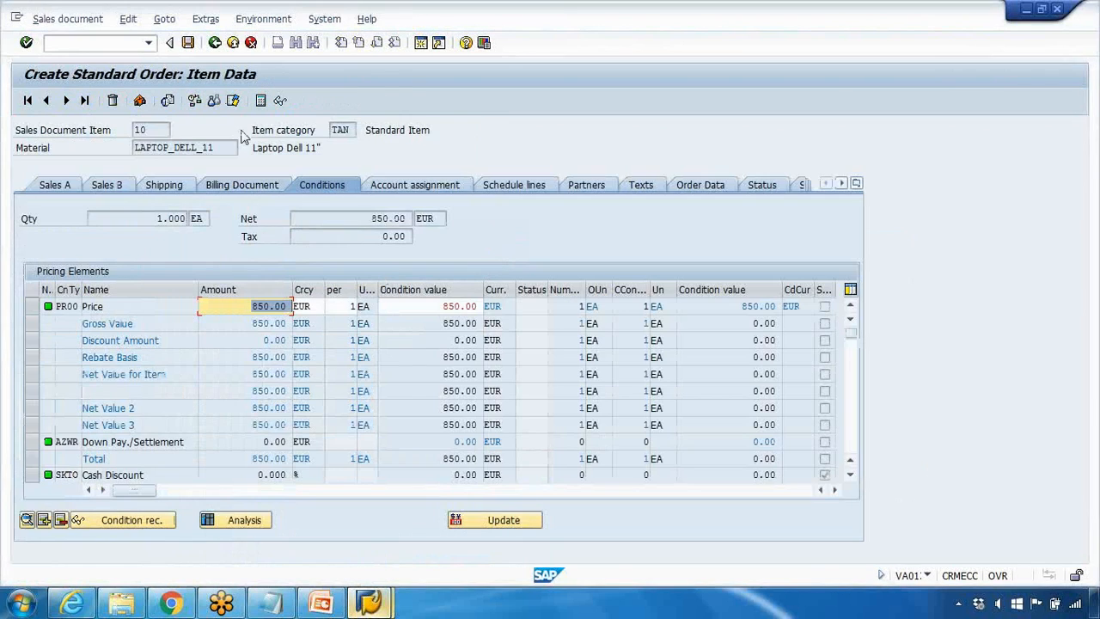
pyautogui.click(128, 45)
pyautogui.write('/nva01')
pyautogui.press('Return')
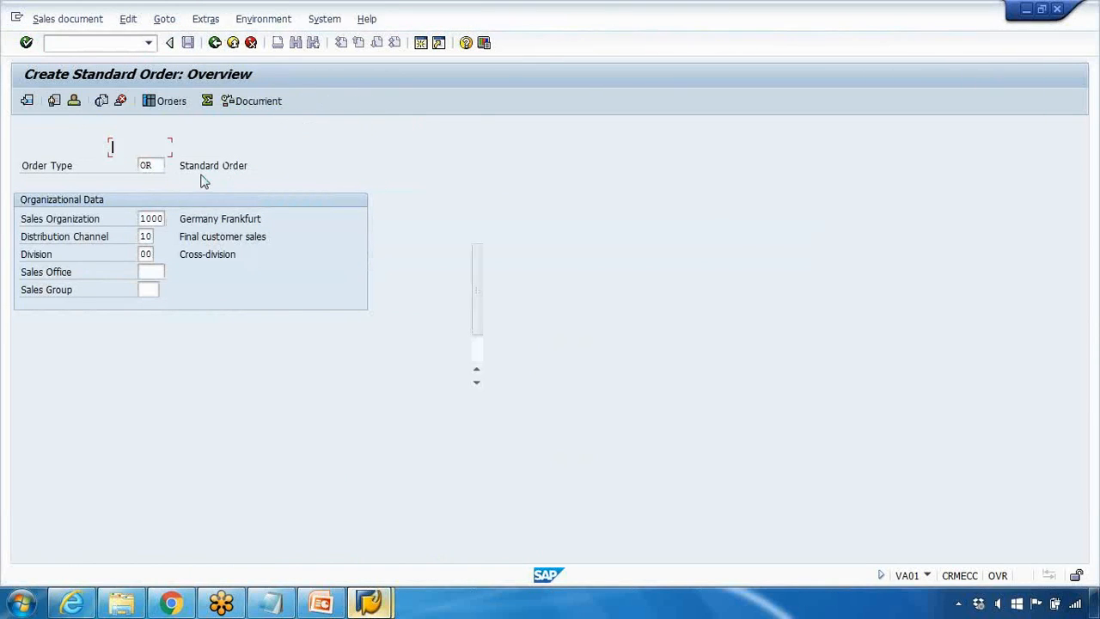
pyautogui.click(146, 163)
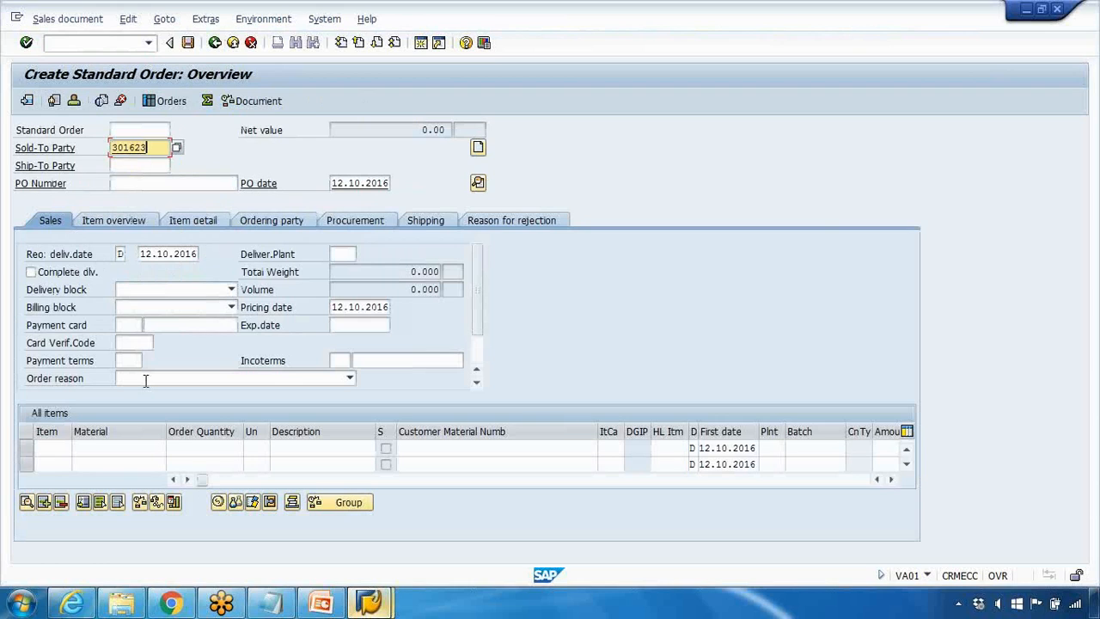
pyautogui.press('Return')
# Step: Add an order item for material laptop_dell_11 with an order quantity of 5
pyautogui.click(141, 446)
pyautogui.click(179, 453)
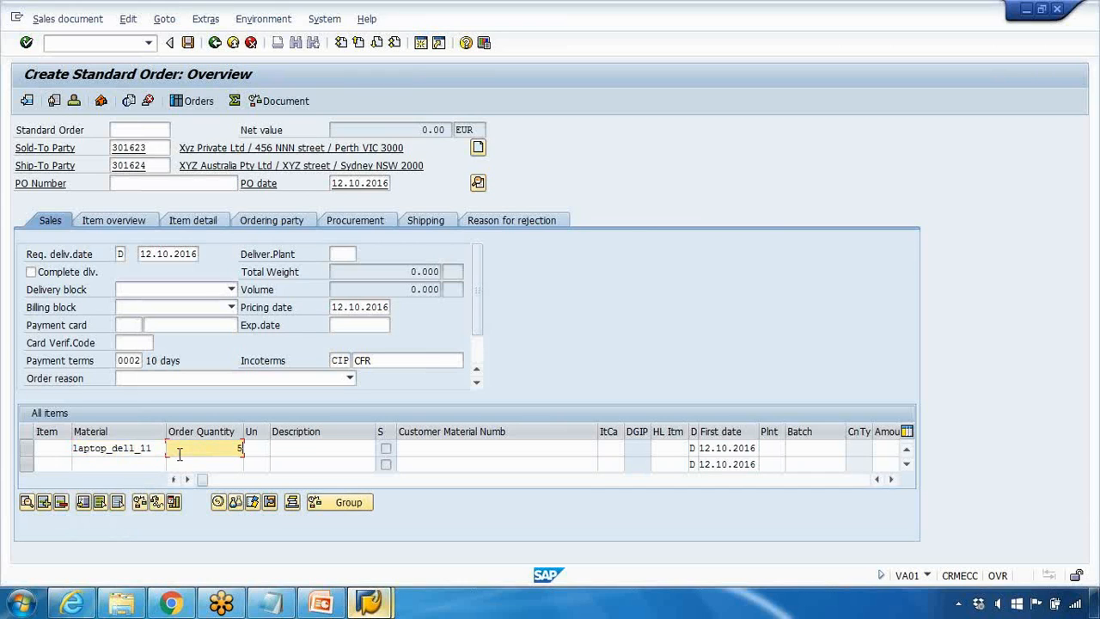
pyautogui.write('5')
pyautogui.press('Return')
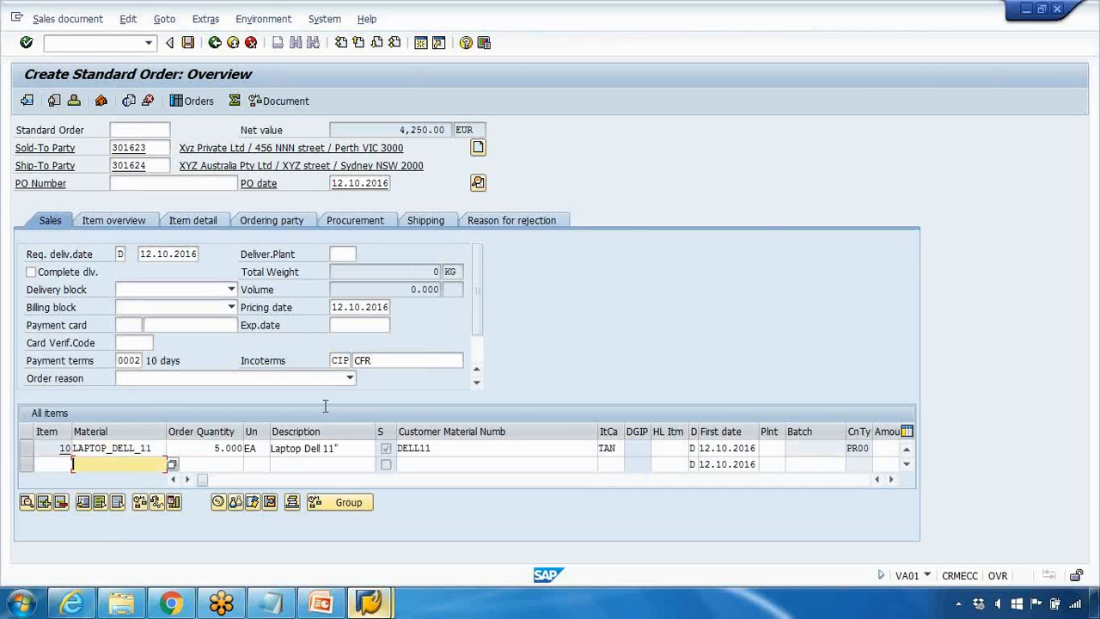
# Step: Check the laptop item's PR00 amount in the item list and its price and net value in the item conditions
pyautogui.click(187, 481)
pyautogui.click(187, 481)
pyautogui.click(187, 481)
pyautogui.click(187, 481)
pyautogui.click(734, 447)
pyautogui.doubleClick(735, 448)
pyautogui.click(28, 450)
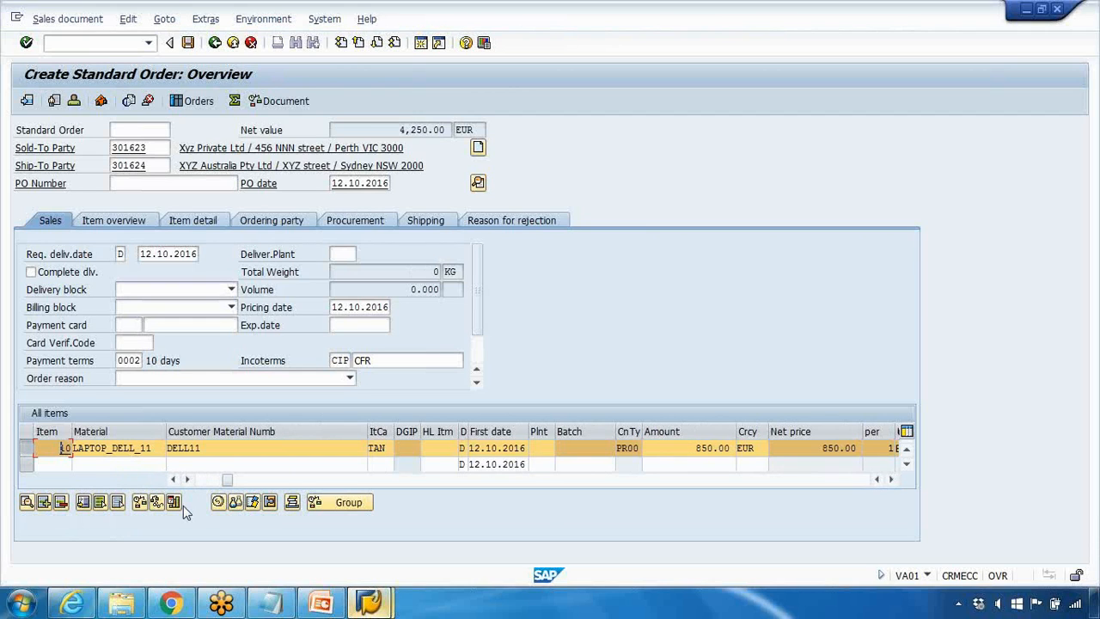
pyautogui.click(218, 502)
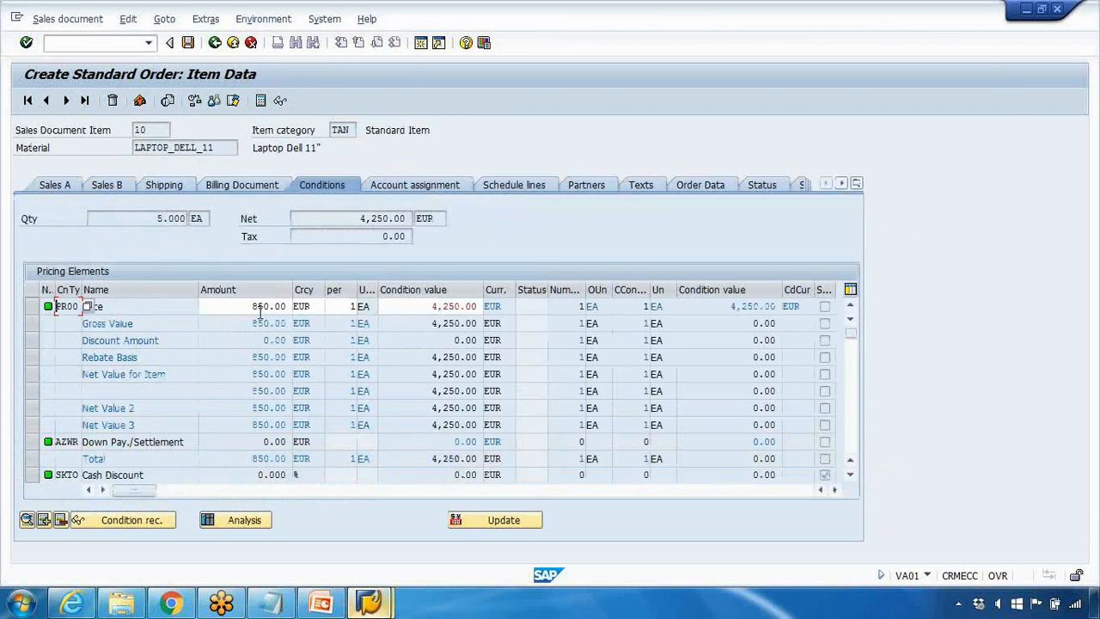
pyautogui.moveTo(343, 308); pyautogui.dragTo(337, 305)
pyautogui.click(341, 306)
pyautogui.moveTo(359, 218); pyautogui.dragTo(409, 218)
pyautogui.click(214, 46)
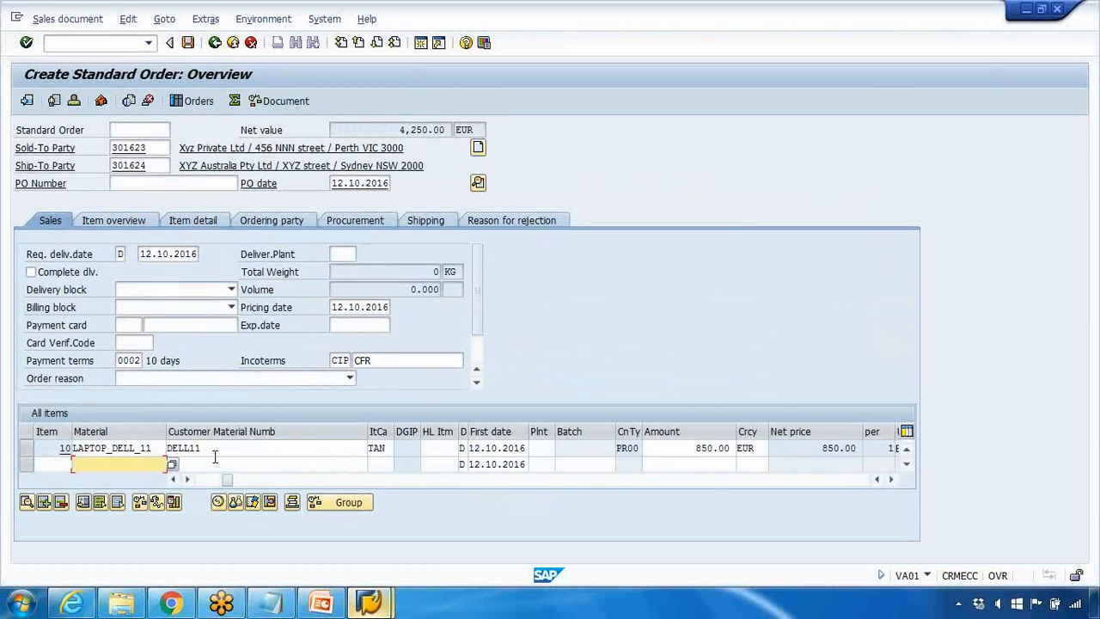
# Step: Change the laptop item's order quantity to 10 and check its PR00 amount
pyautogui.click(198, 479)
pyautogui.moveTo(213, 447); pyautogui.dragTo(241, 447)
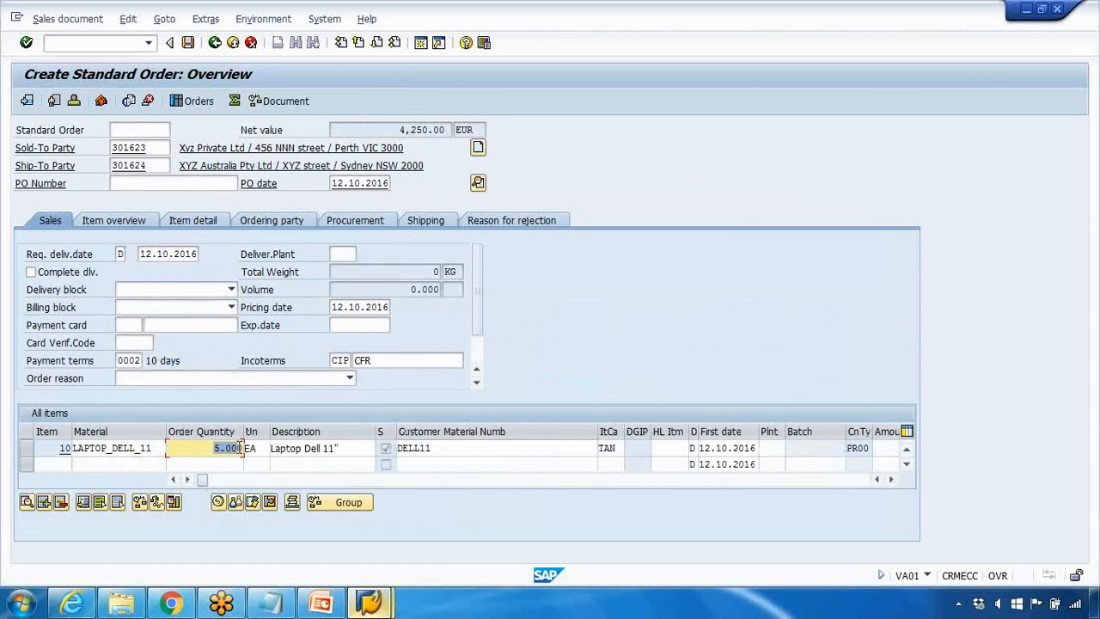
pyautogui.write('10')
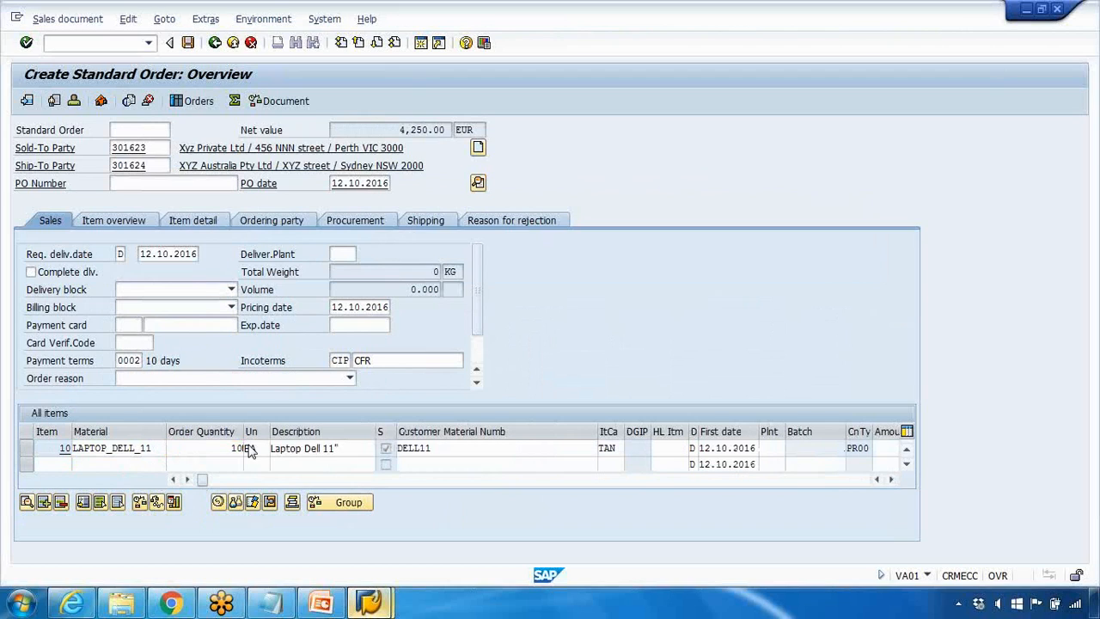
pyautogui.press('Return')
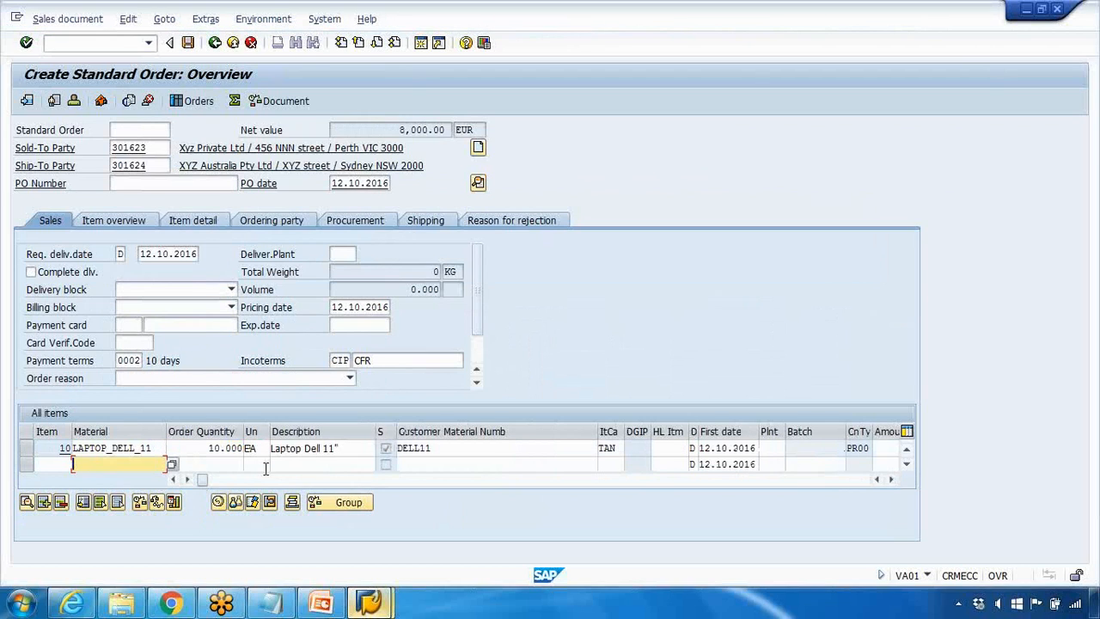
pyautogui.click(187, 478)
pyautogui.click(187, 479)
pyautogui.click(187, 479)
pyautogui.moveTo(676, 447); pyautogui.dragTo(745, 455)
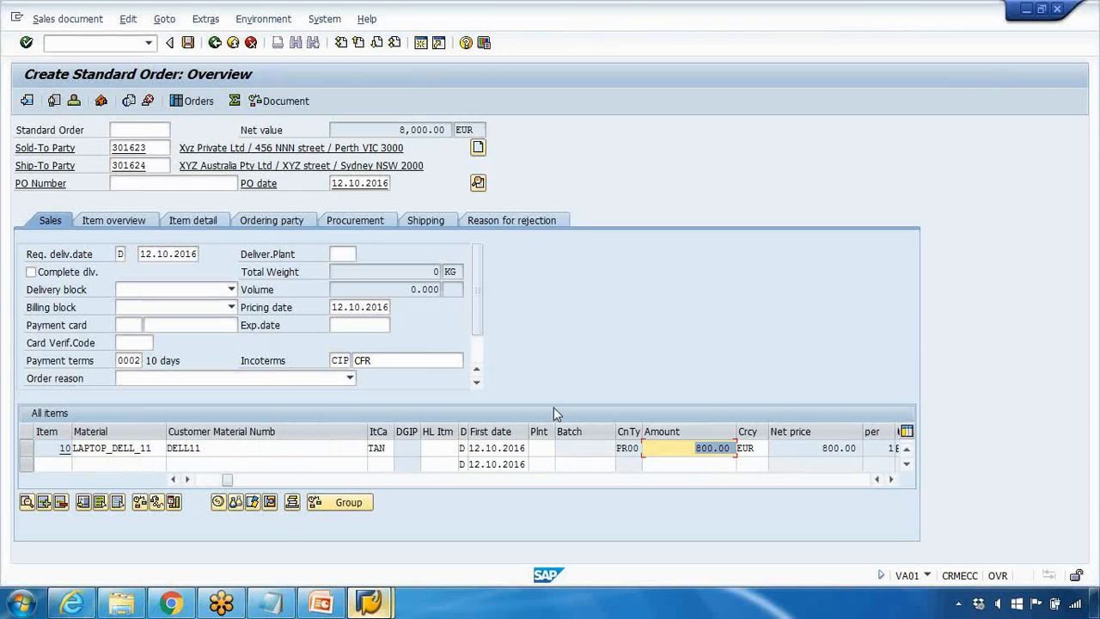
# Step: Switch to the Change Price Condition session and compare the amount on the 10-piece scale line
pyautogui.moveTo(369, 601)
pyautogui.click(305, 537)
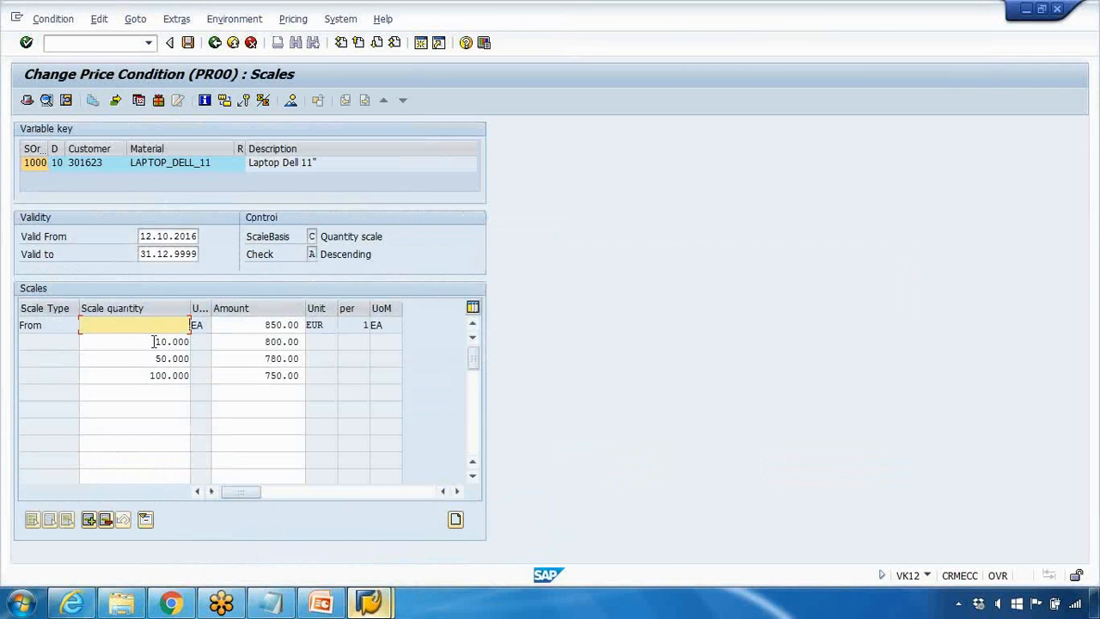
pyautogui.moveTo(154, 341); pyautogui.dragTo(178, 342)
pyautogui.moveTo(263, 341); pyautogui.dragTo(291, 342)
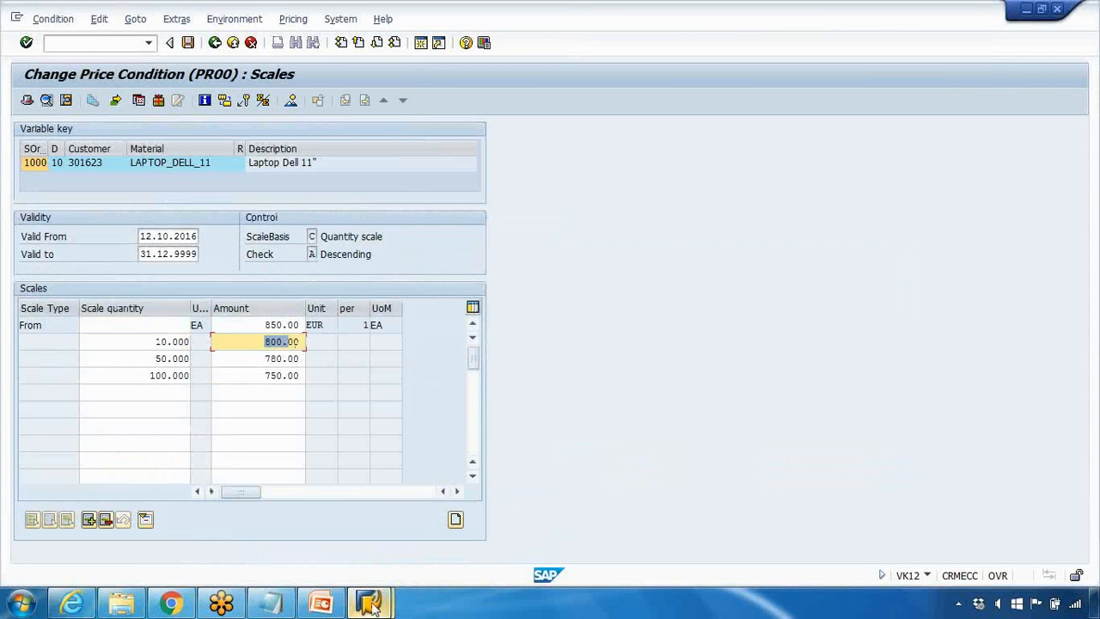
# Step: Return to the sales order and examine the PR00 price in the laptop item's conditions
pyautogui.moveTo(369, 601)
pyautogui.click(464, 499)
pyautogui.click(26, 447)
pyautogui.click(174, 503)
pyautogui.moveTo(242, 306); pyautogui.dragTo(286, 306)
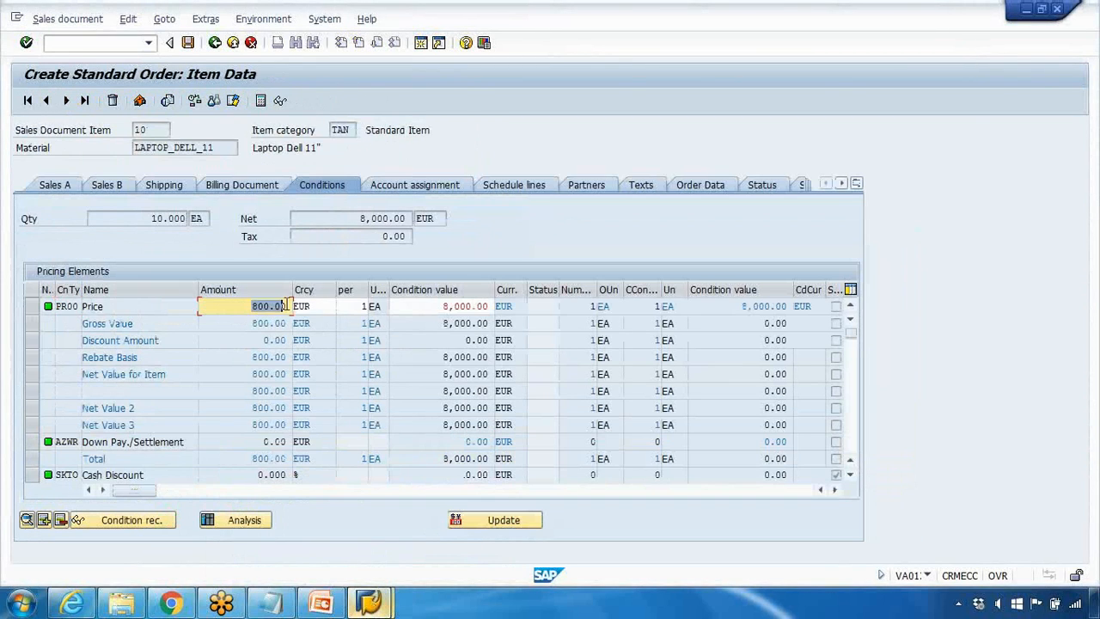
pyautogui.click(215, 42)
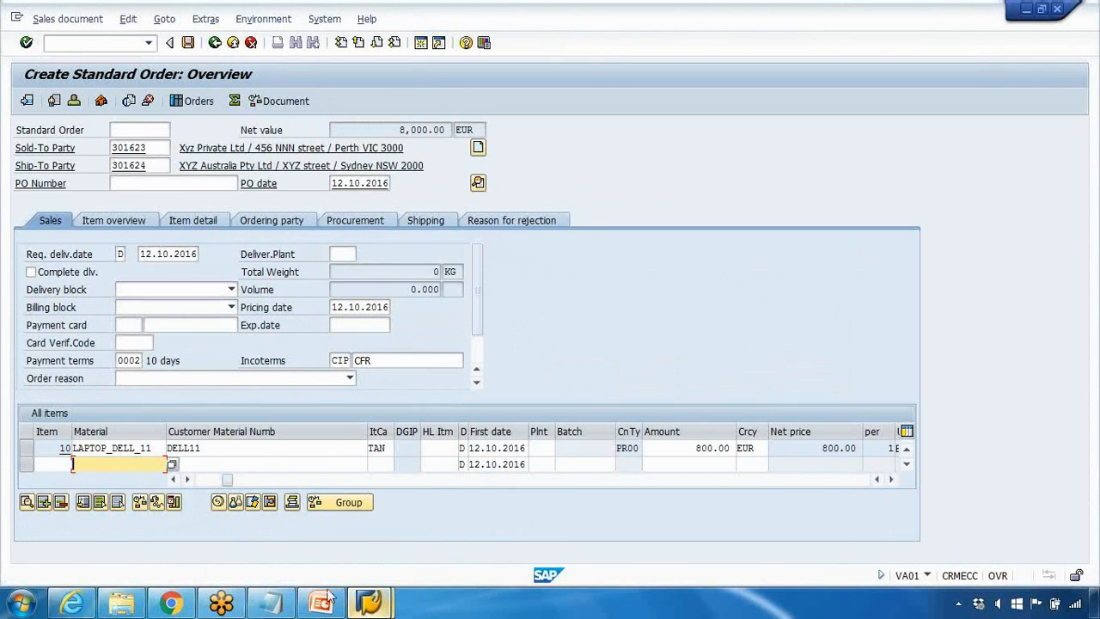
# Step: Switch to the Change Price Condition session and look at the 50-piece scale line
pyautogui.moveTo(366, 602)
pyautogui.click(329, 548)
pyautogui.moveTo(153, 357); pyautogui.dragTo(180, 358)
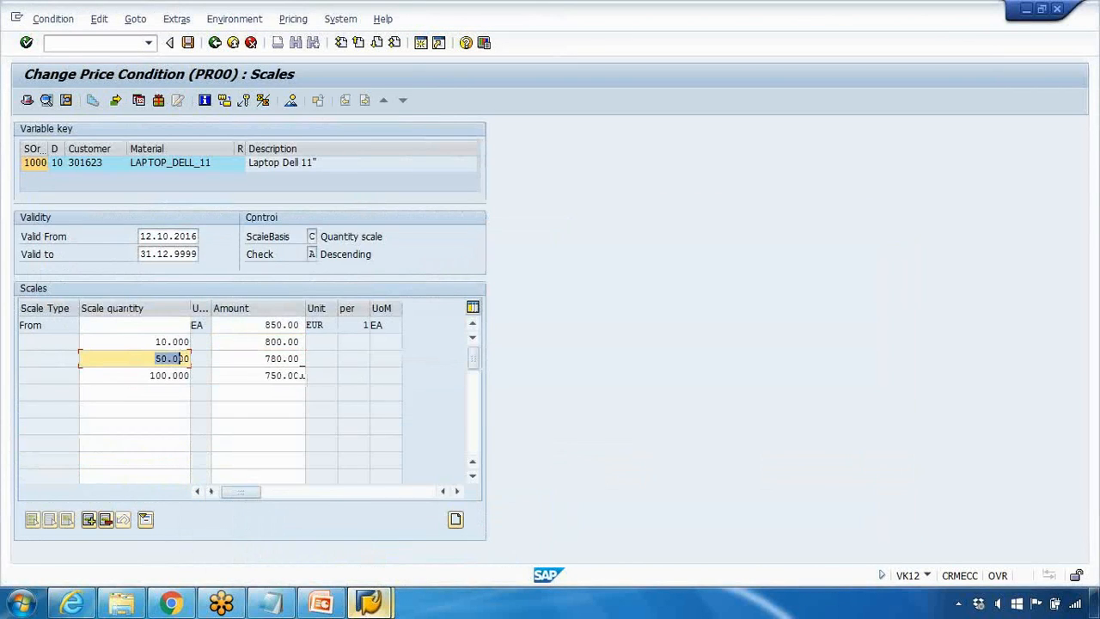
# Step: Switch back to the sales order, set the laptop item's order quantity to 60 and check its PR00 amount
pyautogui.click(376, 600)
pyautogui.click(345, 481)
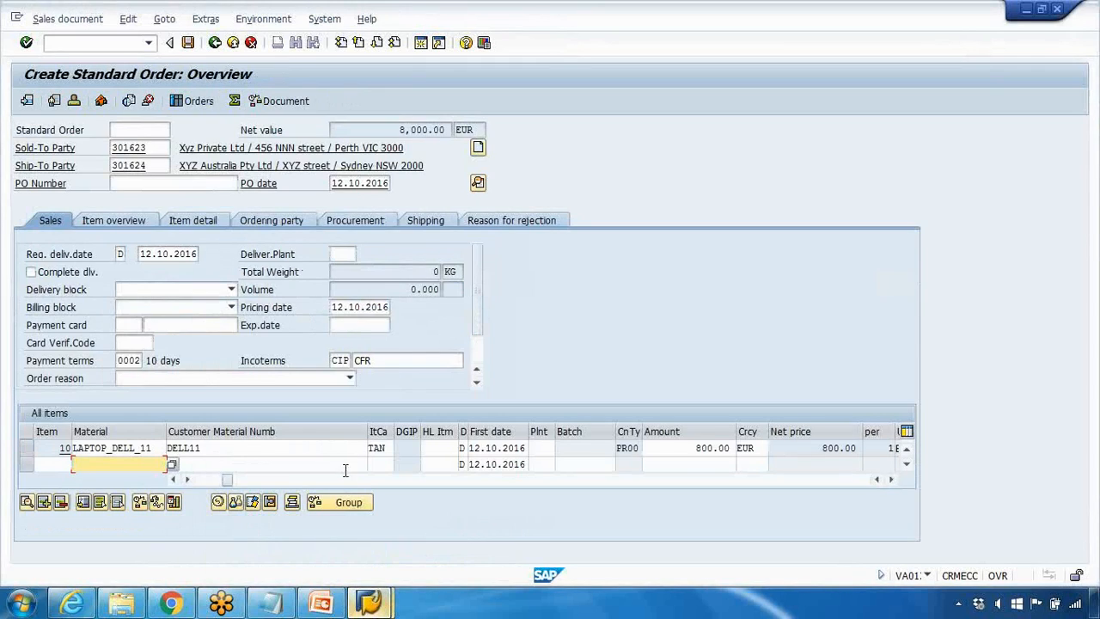
pyautogui.moveTo(227, 481); pyautogui.dragTo(256, 447)
pyautogui.write('60')
pyautogui.press('Return')
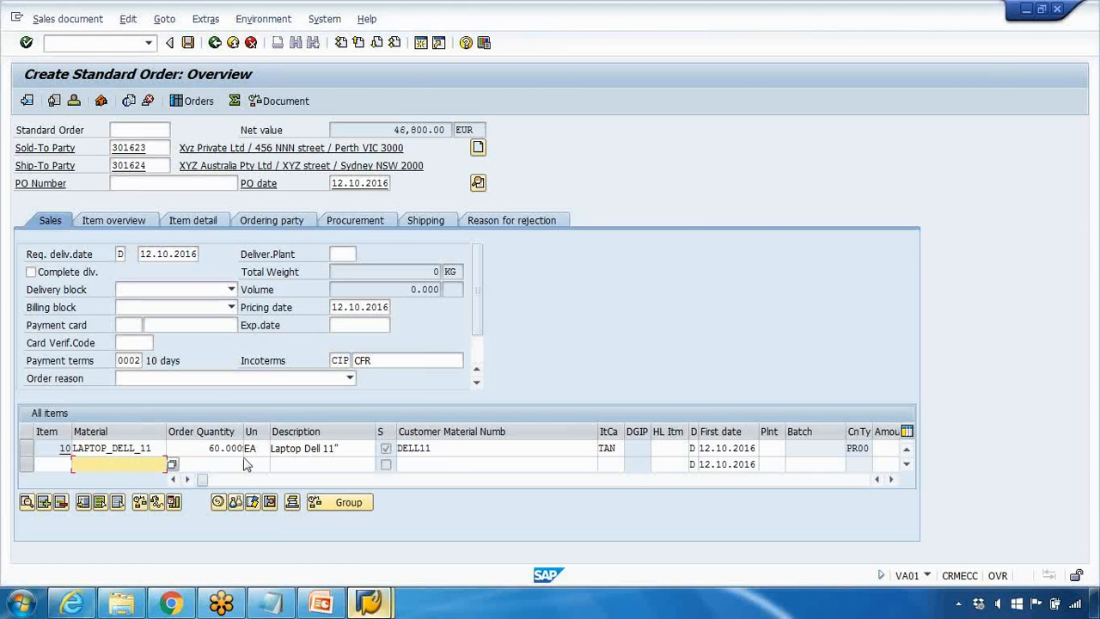
pyautogui.click(187, 479)
pyautogui.click(186, 478)
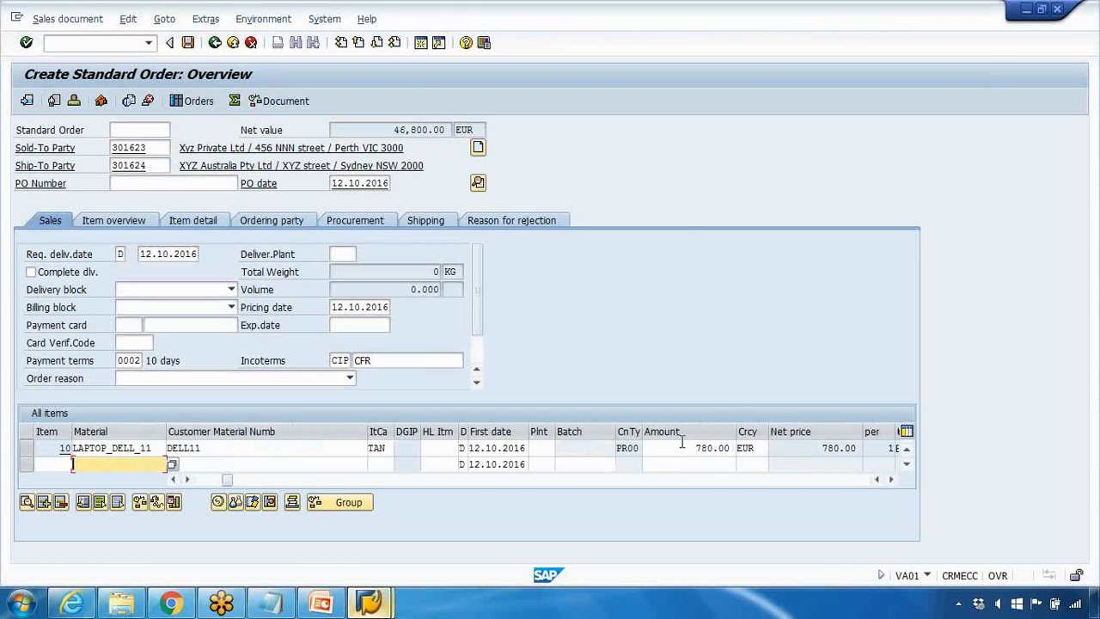
pyautogui.doubleClick(682, 443)
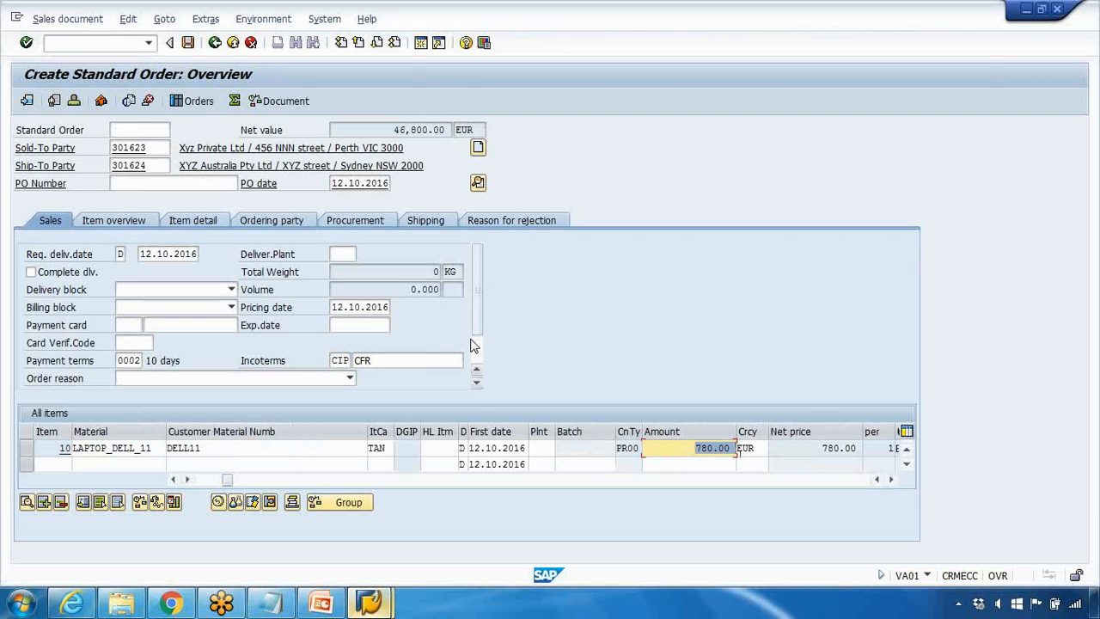
# Step: Switch to the price condition session, return to the overview and set the laptop price's valid-to date to 31.12.2016
pyautogui.click(369, 602)
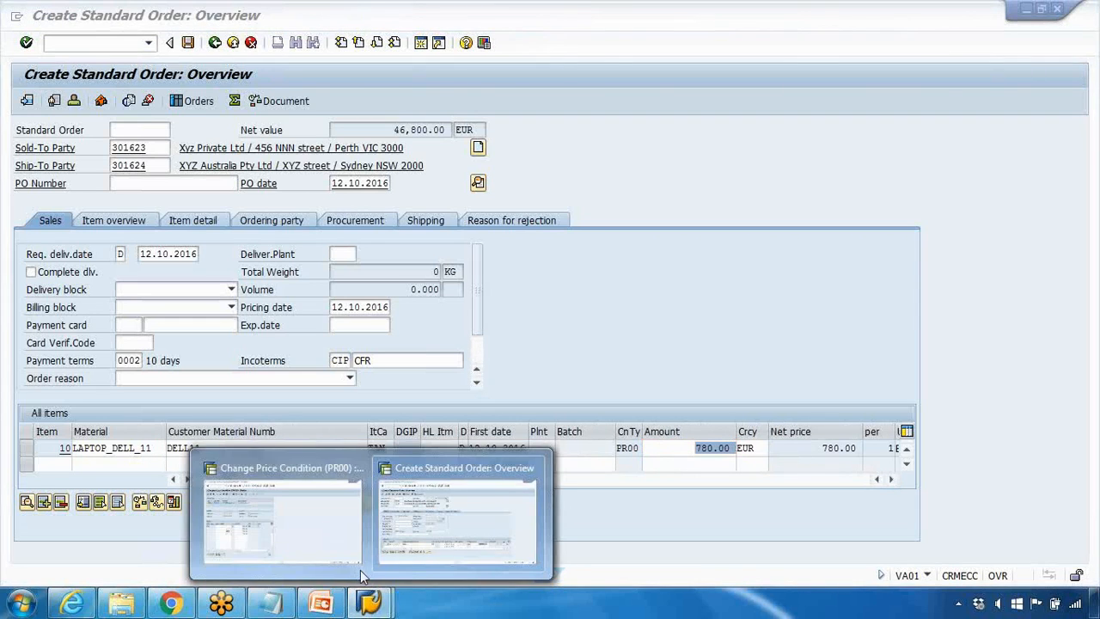
pyautogui.click(334, 540)
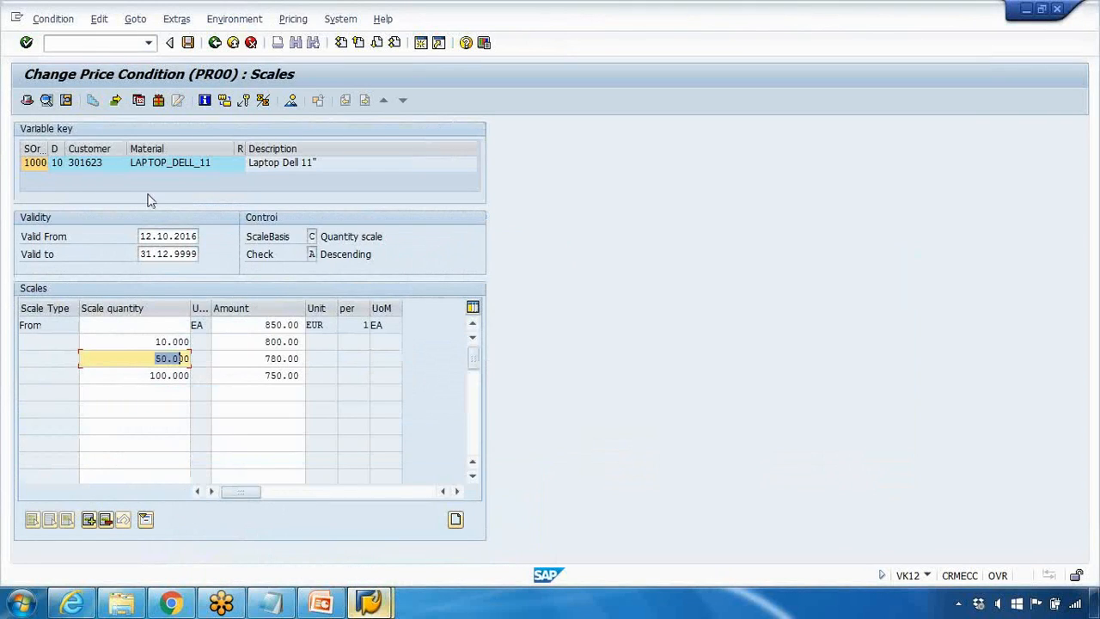
pyautogui.click(168, 254)
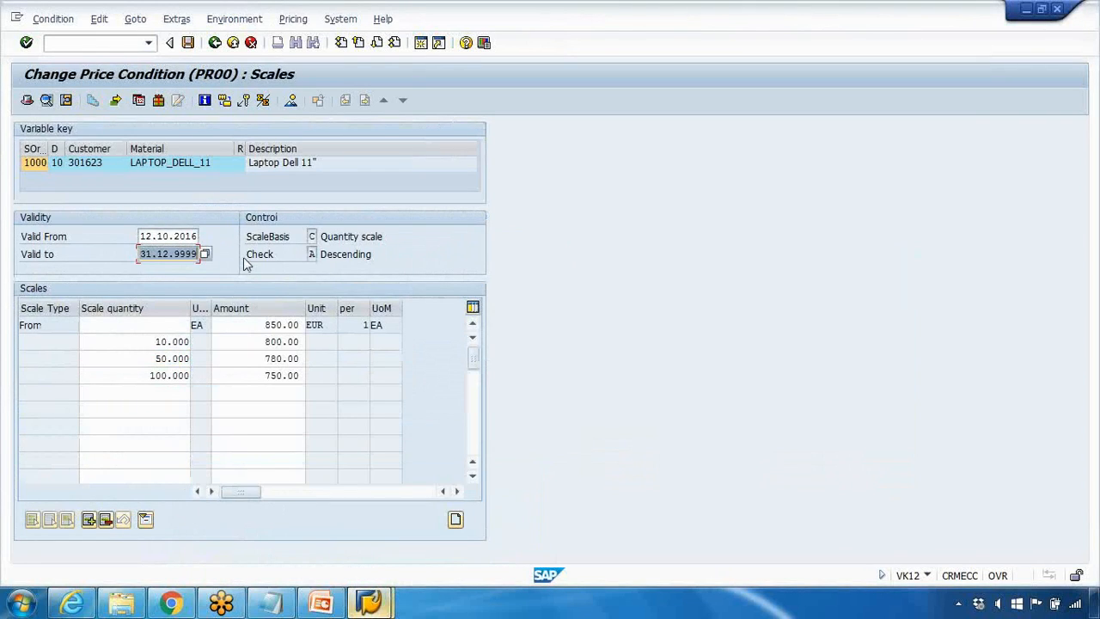
pyautogui.click(215, 42)
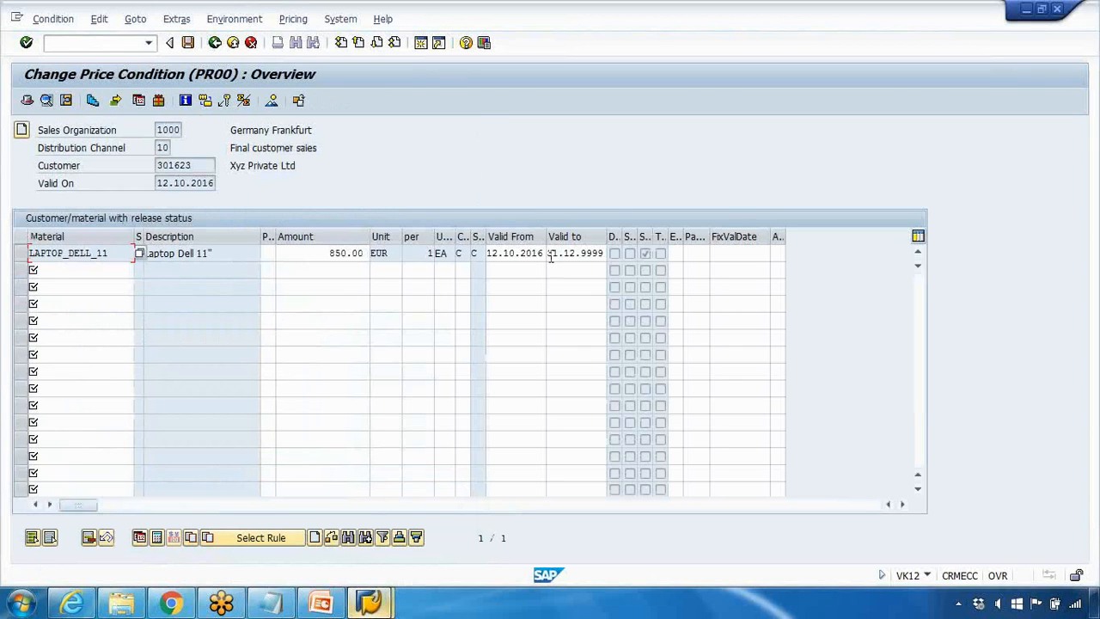
pyautogui.click(550, 253)
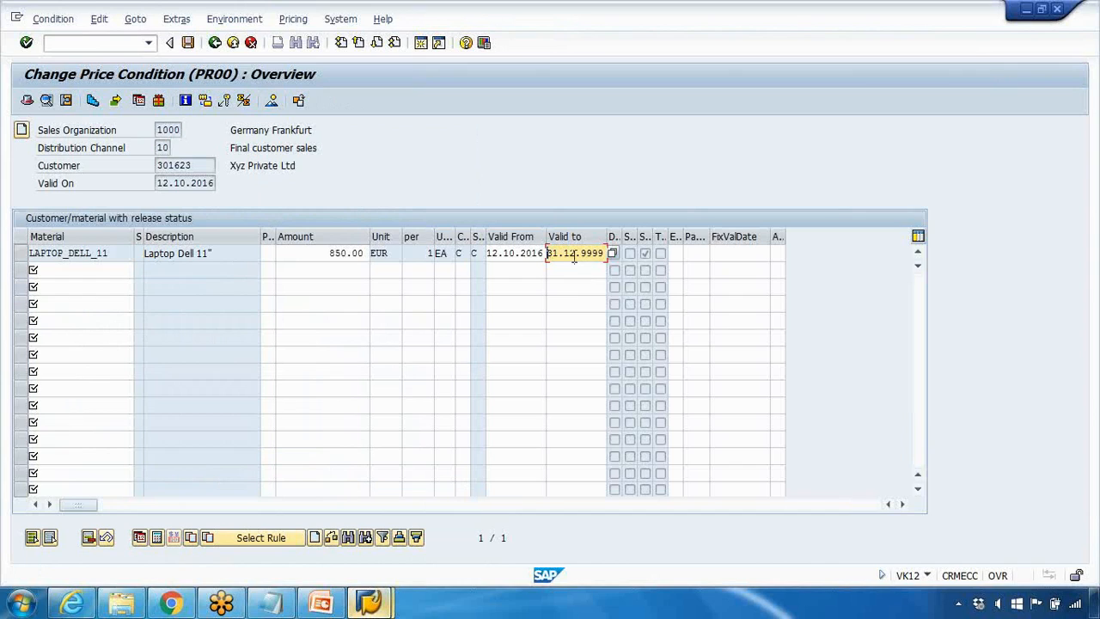
pyautogui.moveTo(582, 252); pyautogui.dragTo(628, 252)
pyautogui.write('2016')
pyautogui.press('Return')
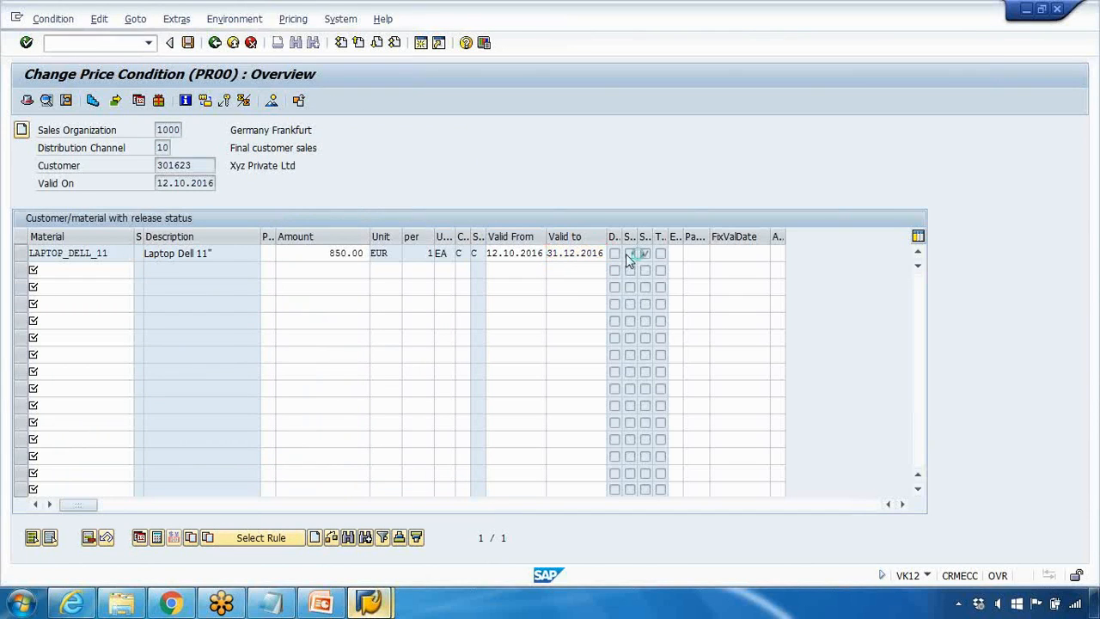
# Step: Confirm the laptop price's changed valid-to date and save the condition record
pyautogui.press('Return')
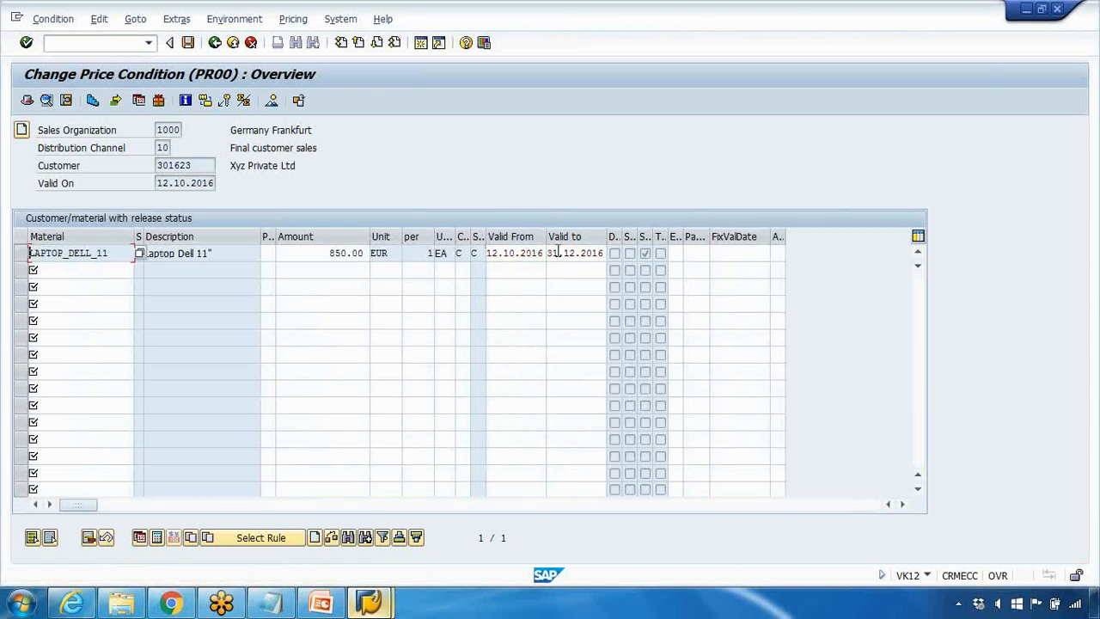
pyautogui.moveTo(555, 251); pyautogui.dragTo(620, 253)
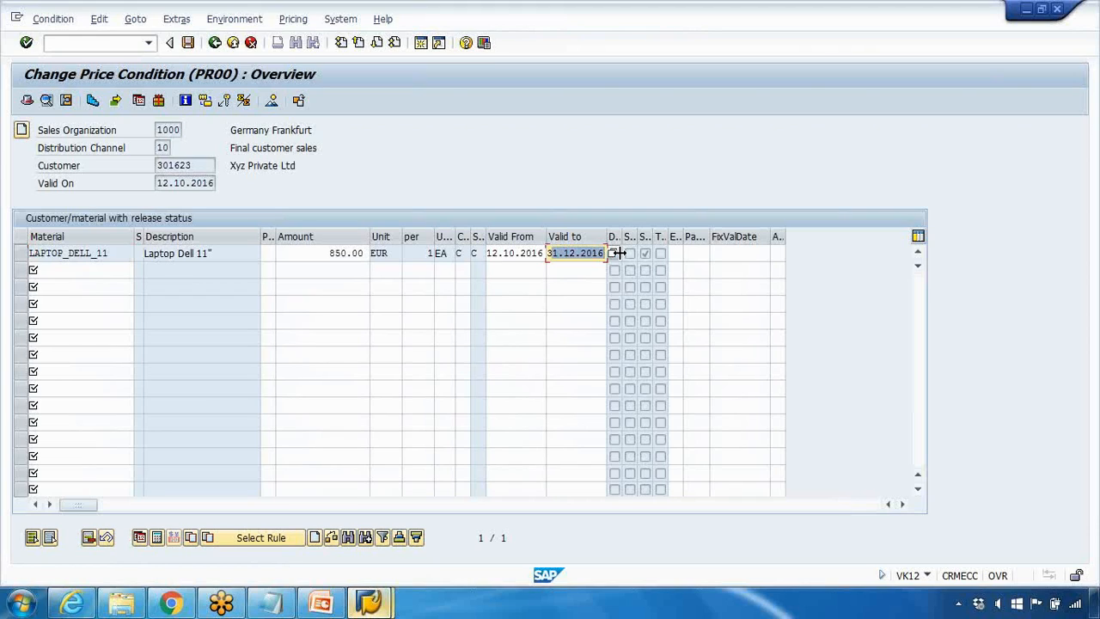
pyautogui.click(188, 43)
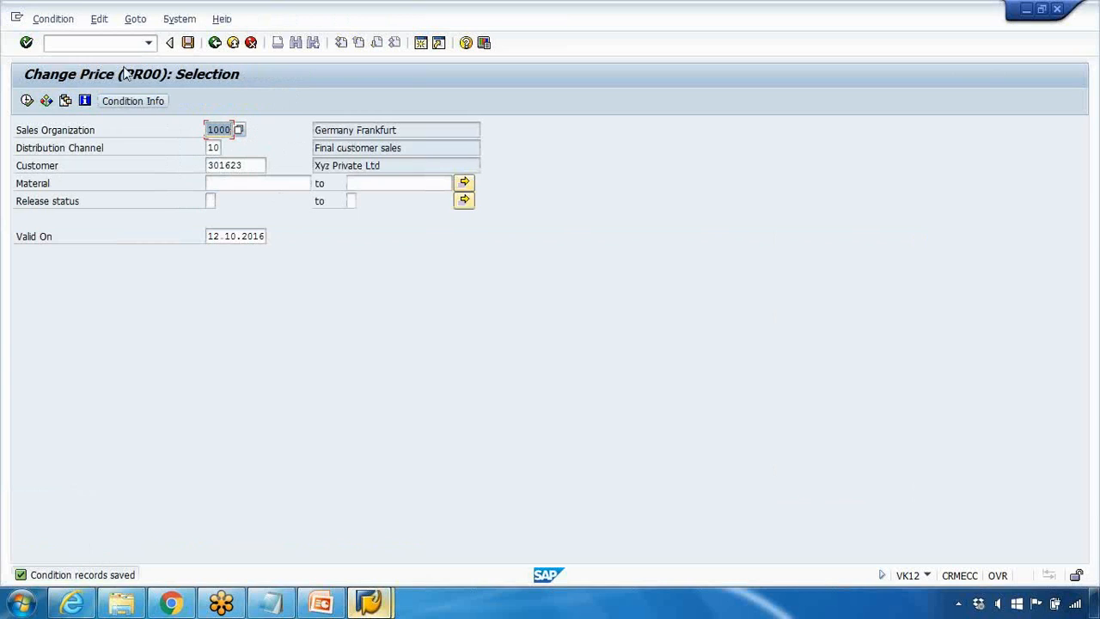
# Step: Create a new PR00 condition record for material LAPTOP_DELL_11 with an amount of 1,000.00 EUR
pyautogui.click(60, 20)
pyautogui.click(67, 40)
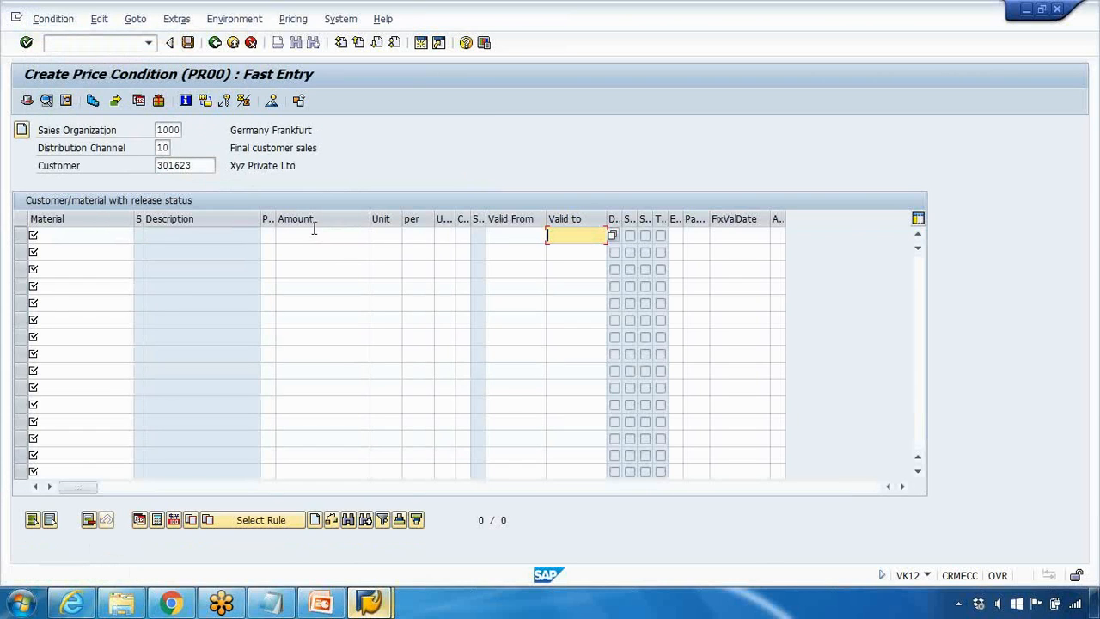
pyautogui.click(86, 236)
pyautogui.click(90, 250)
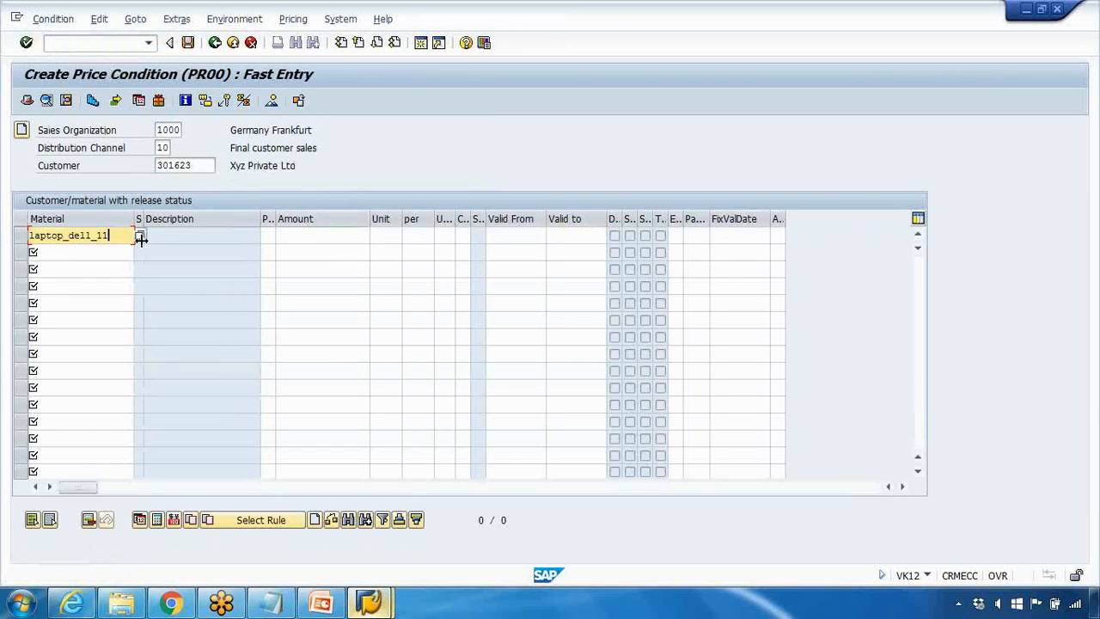
pyautogui.click(295, 236)
pyautogui.press('Return')
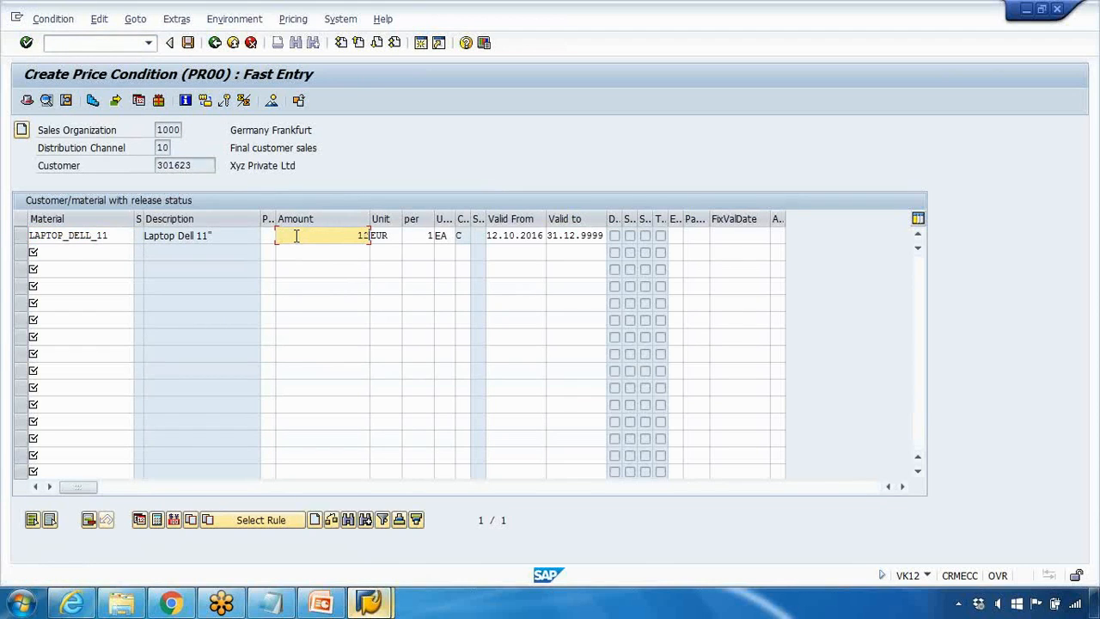
pyautogui.press('Return')
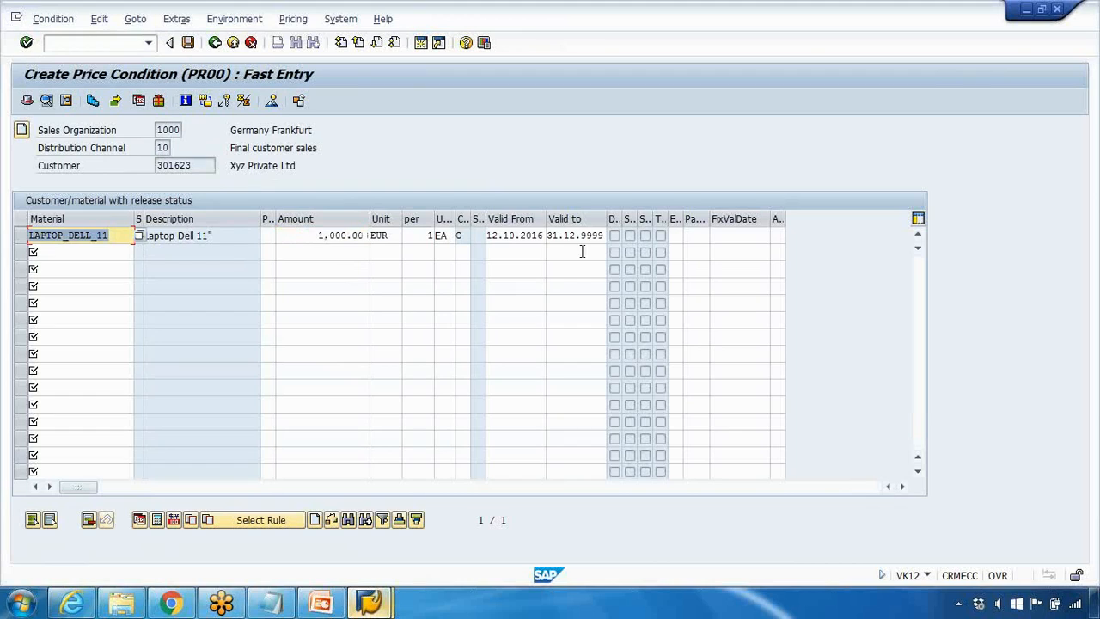
# Step: Set the new laptop price's valid-from date to 01.01.2017 and save the condition record
pyautogui.moveTo(489, 234); pyautogui.dragTo(561, 235)
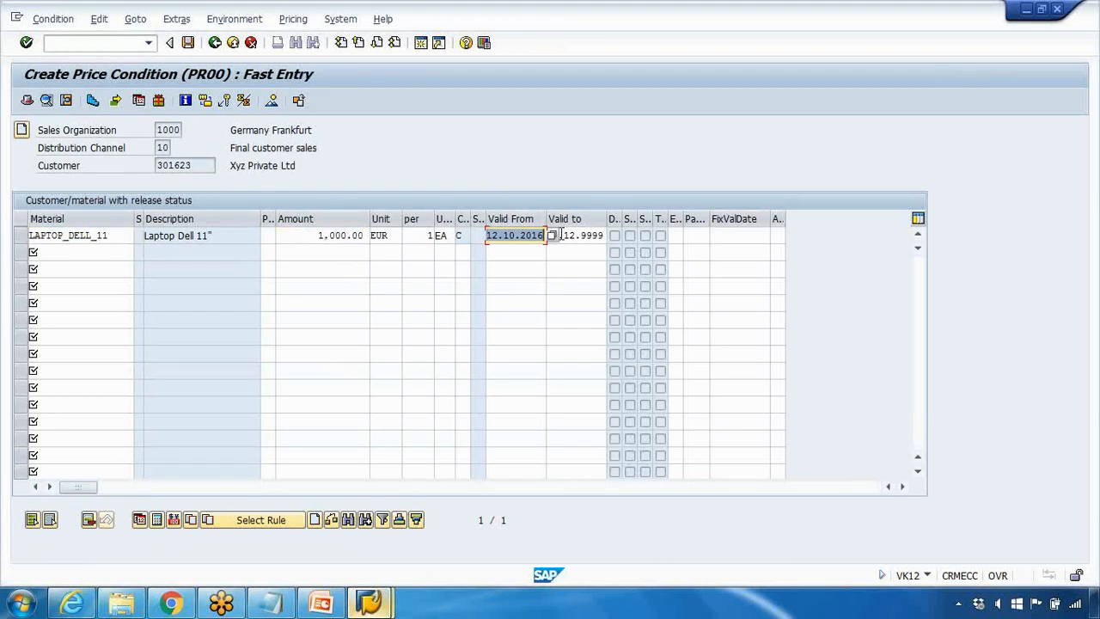
pyautogui.write('0')
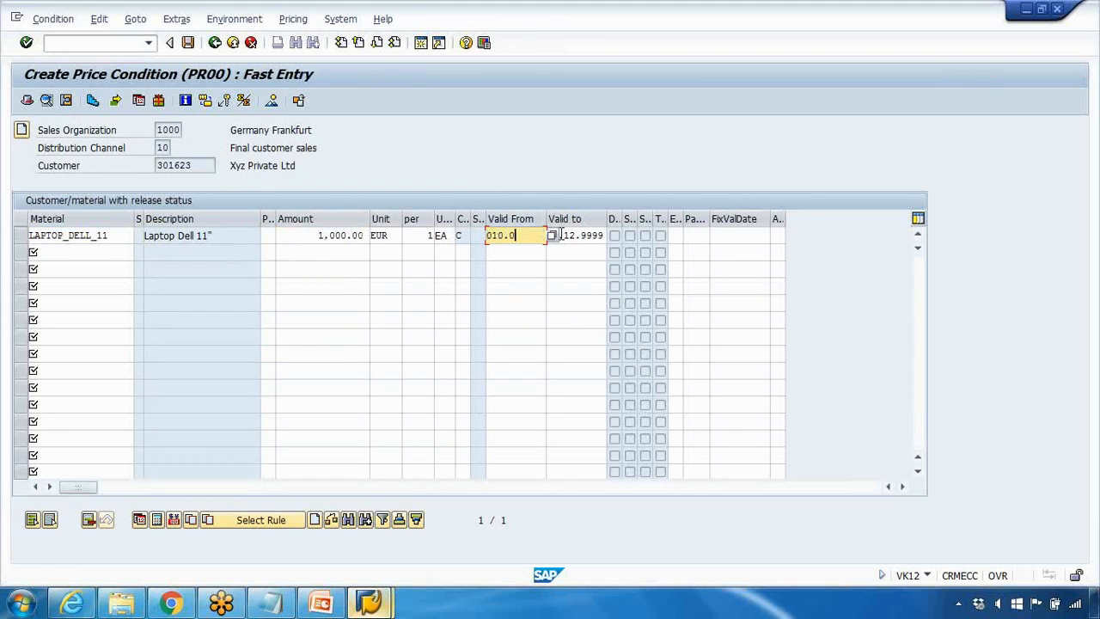
pyautogui.write('1.01.2017')
pyautogui.press('Return')
pyautogui.moveTo(576, 234); pyautogui.dragTo(615, 235)
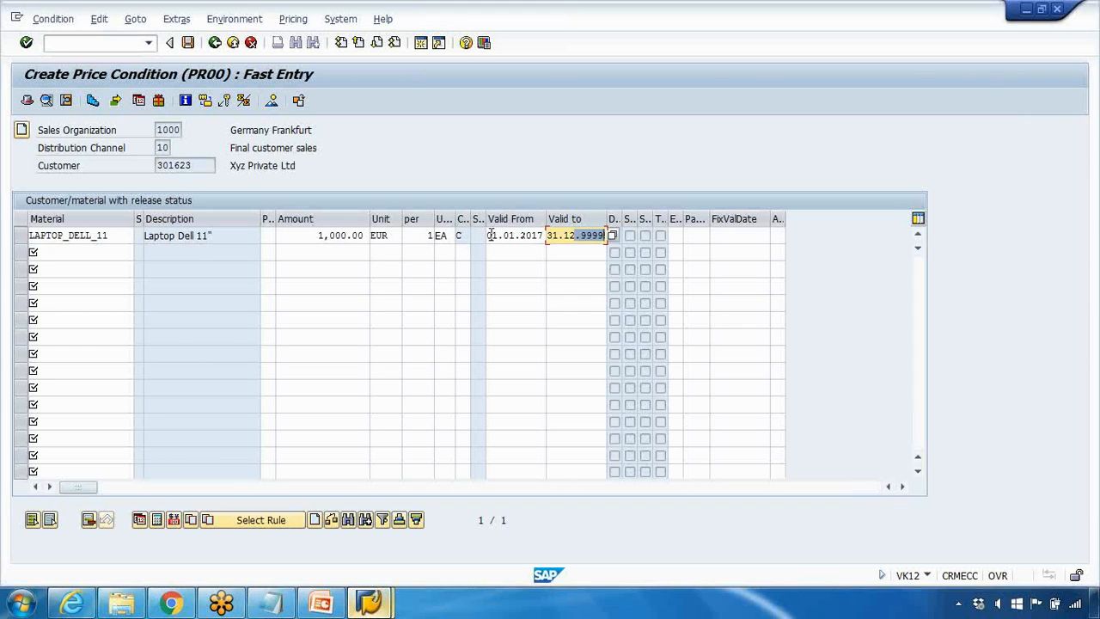
pyautogui.moveTo(317, 235); pyautogui.dragTo(339, 235)
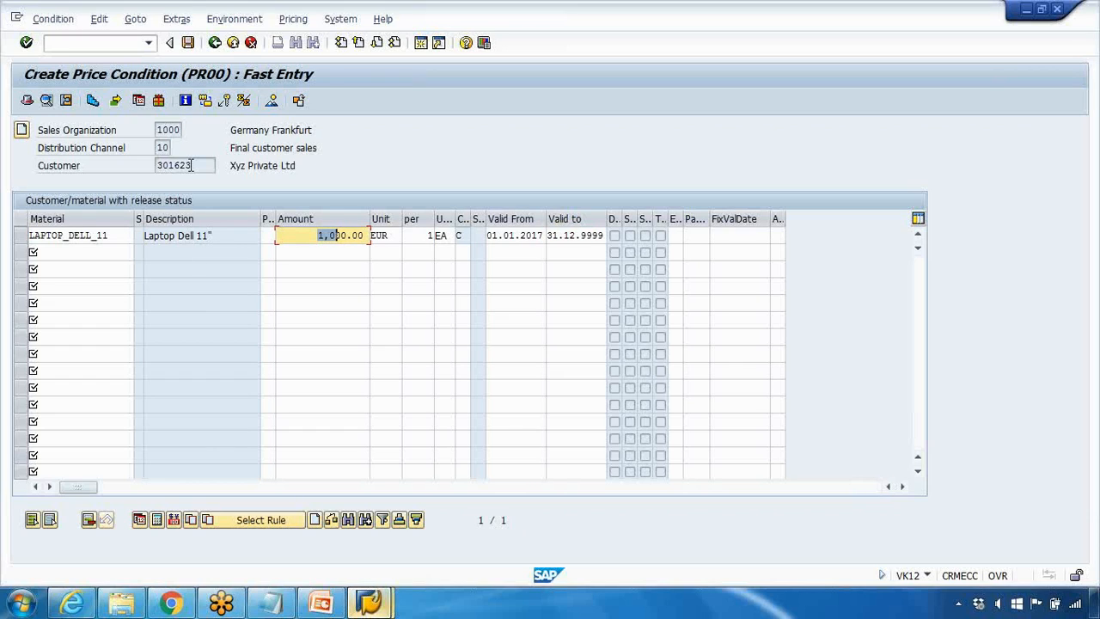
pyautogui.click(187, 42)
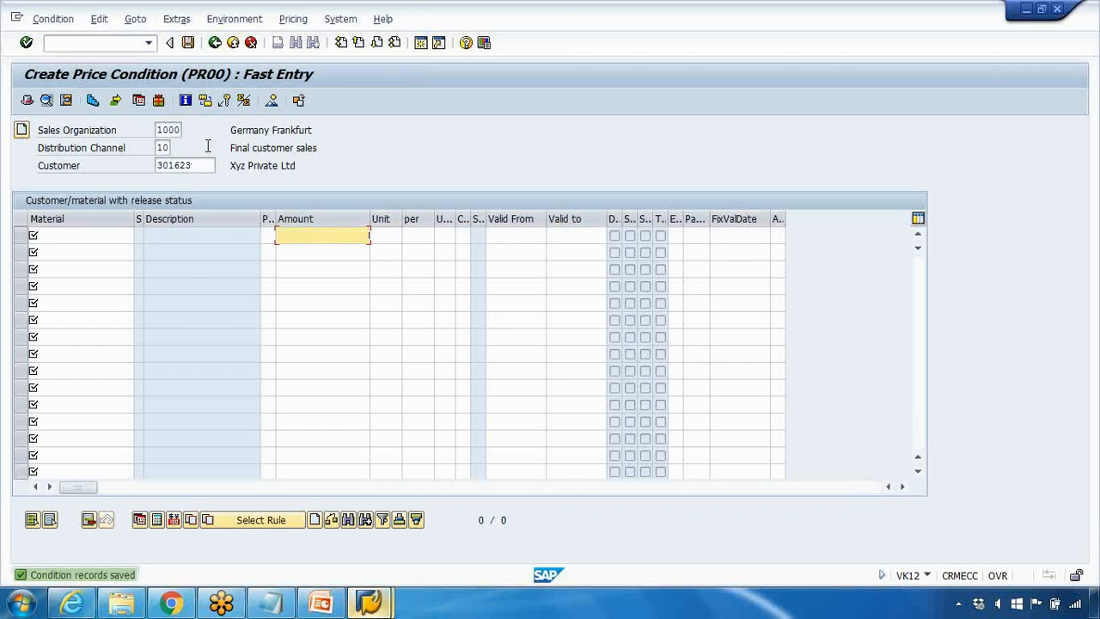
# Step: Leave record creation and open the laptop's PR00 price valid on 12.10.2016 in change mode to check its amount
pyautogui.click(214, 43)
pyautogui.click(227, 332)
pyautogui.click(54, 18)
pyautogui.click(71, 77)
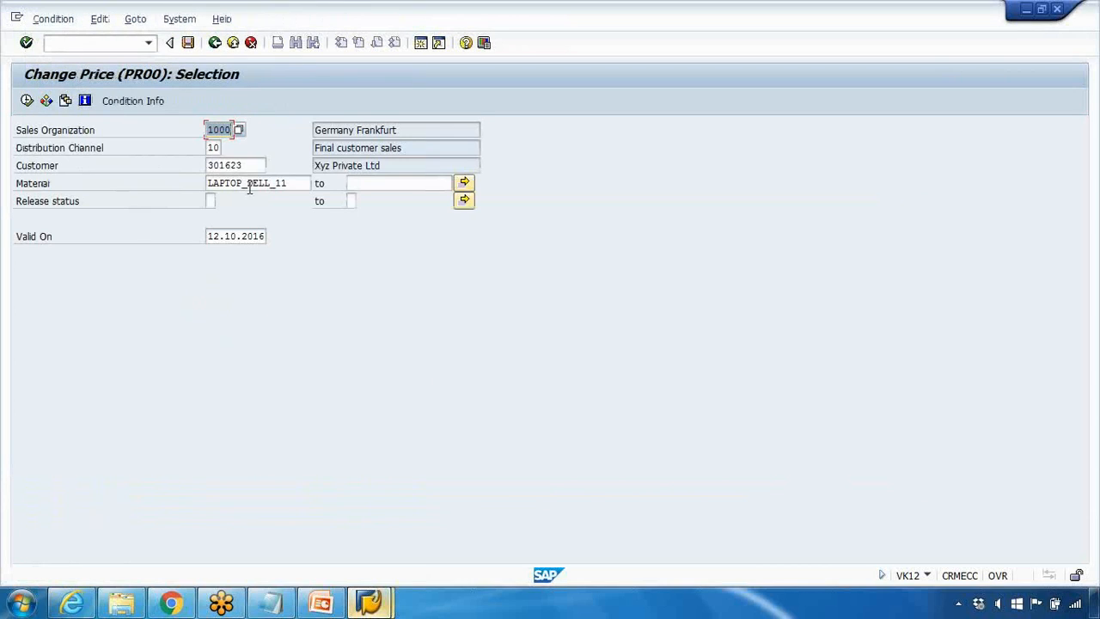
pyautogui.moveTo(230, 240); pyautogui.dragTo(271, 238)
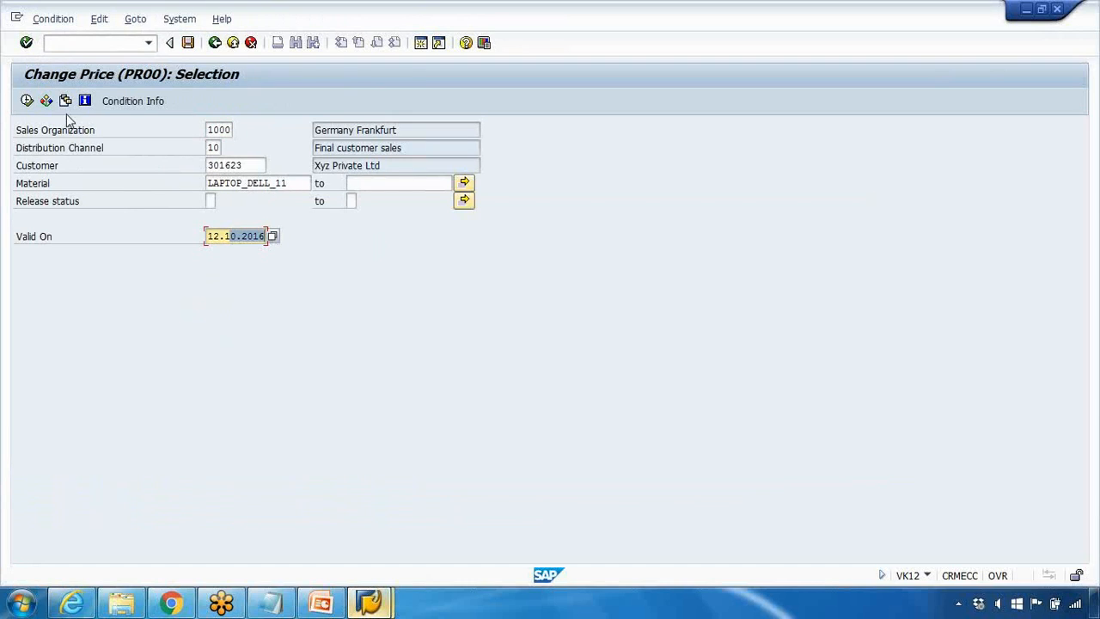
pyautogui.click(27, 101)
pyautogui.moveTo(356, 252); pyautogui.dragTo(325, 250)
# Step: Reopen the laptop's PR00 price with a valid-on date of 01.01.2017 and check its amount
pyautogui.click(215, 44)
pyautogui.click(207, 236)
pyautogui.moveTo(207, 237); pyautogui.dragTo(241, 236)
pyautogui.click(207, 237)
pyautogui.click(26, 101)
pyautogui.doubleClick(363, 253)
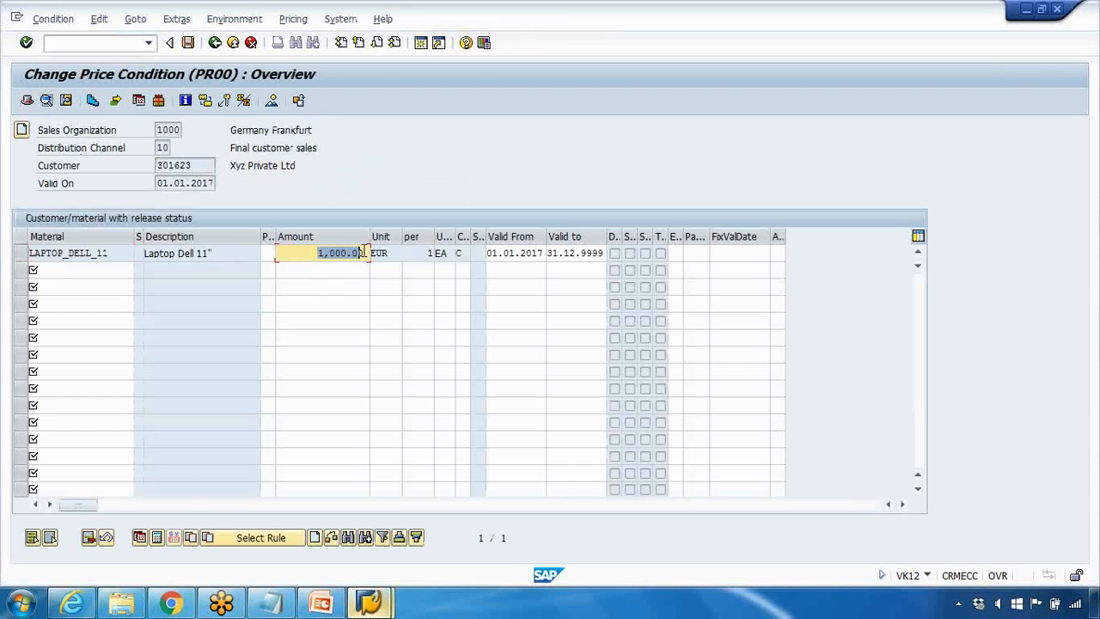
pyautogui.click(215, 42)
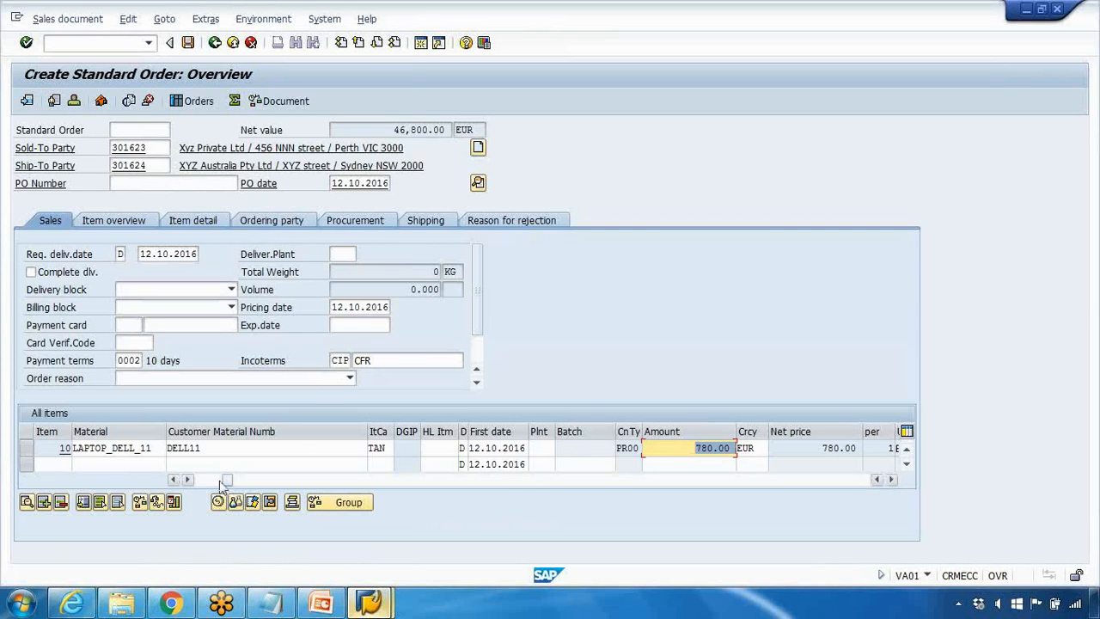
# Step: Look over the laptop item line in the sales order and return to the price condition session
pyautogui.moveTo(225, 481); pyautogui.dragTo(214, 481)
pyautogui.moveTo(384, 606)
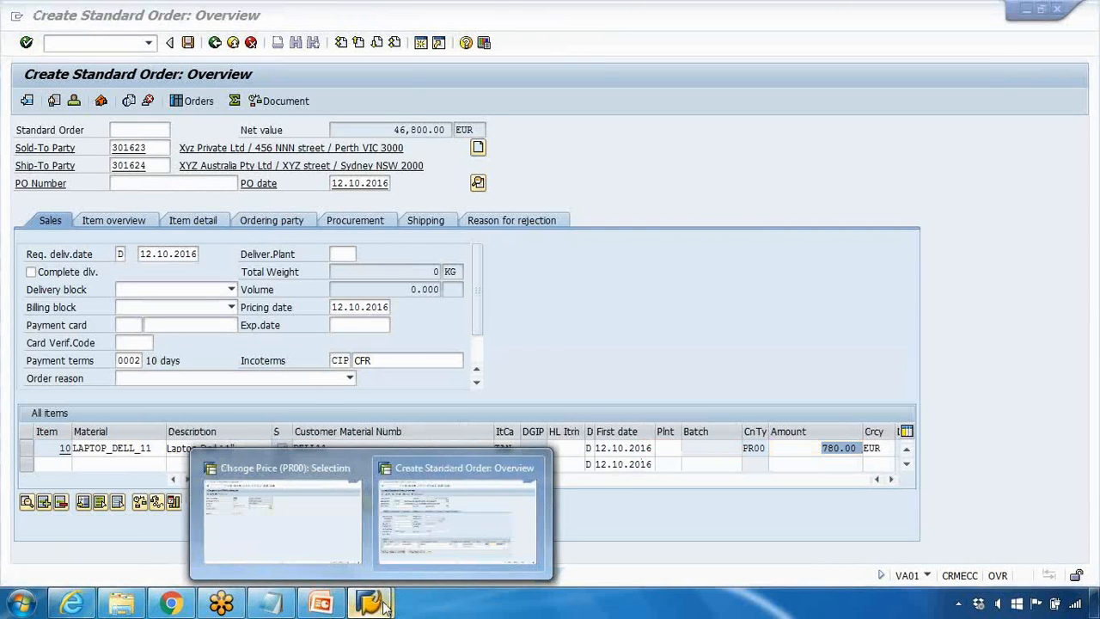
pyautogui.click(321, 528)
# Step: Leave the price change transaction and start VK11 to create condition records
pyautogui.click(213, 47)
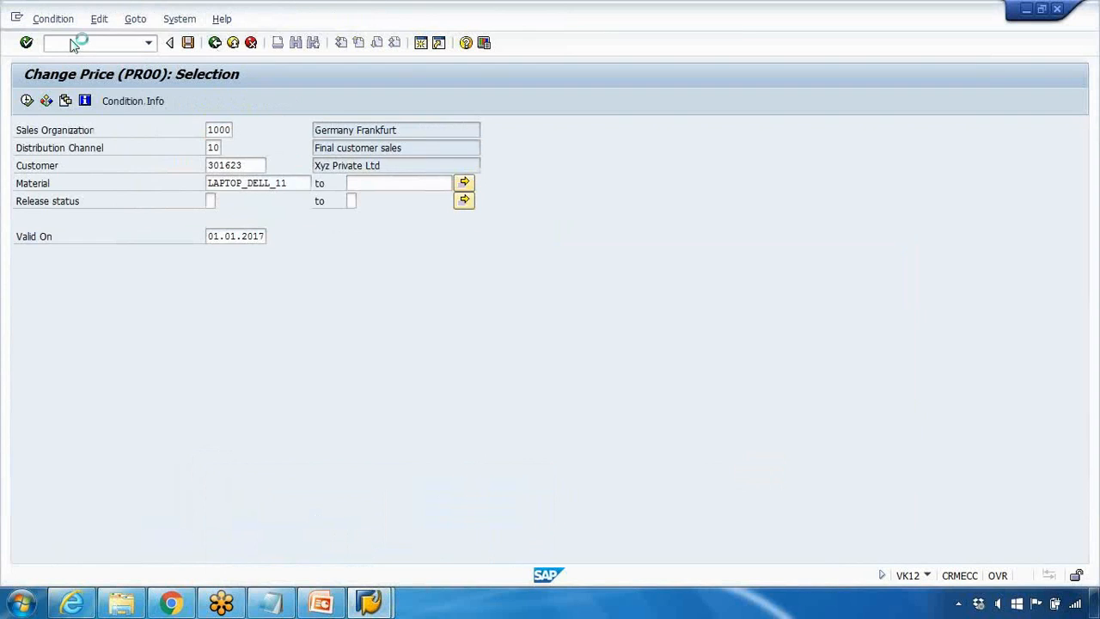
pyautogui.click(72, 41)
pyautogui.write('/nvk1')
pyautogui.press('Return')
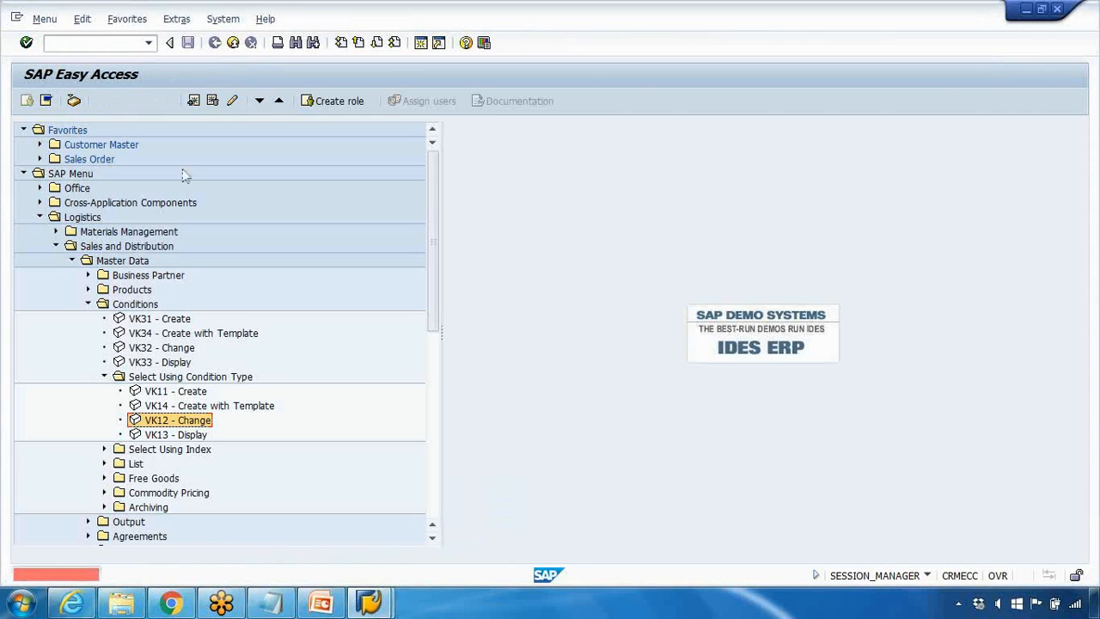
pyautogui.doubleClick(160, 390)
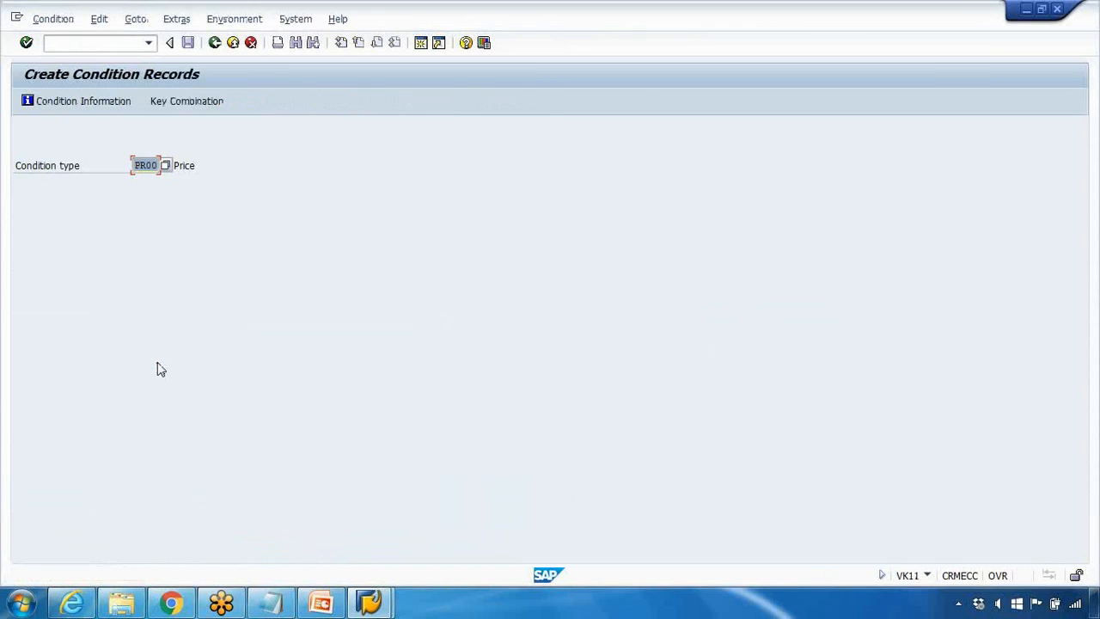
# Step: Choose condition type K007 (Customer Discount) from the condition types and open its Division/Customer fast entry
pyautogui.press('Return')
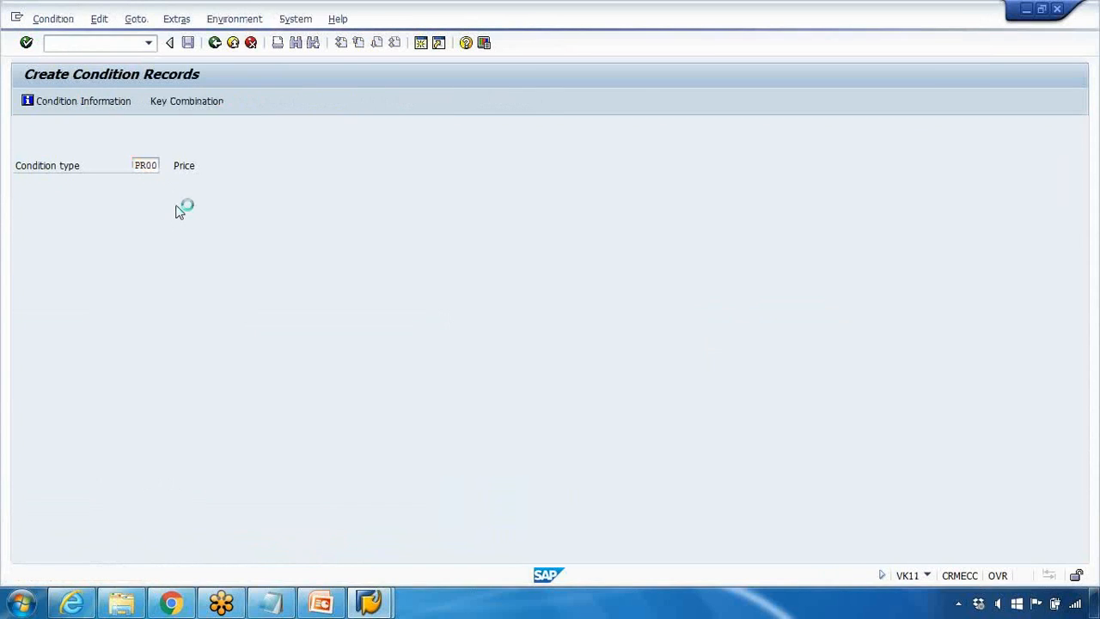
pyautogui.scroll(-12, 179, 201)
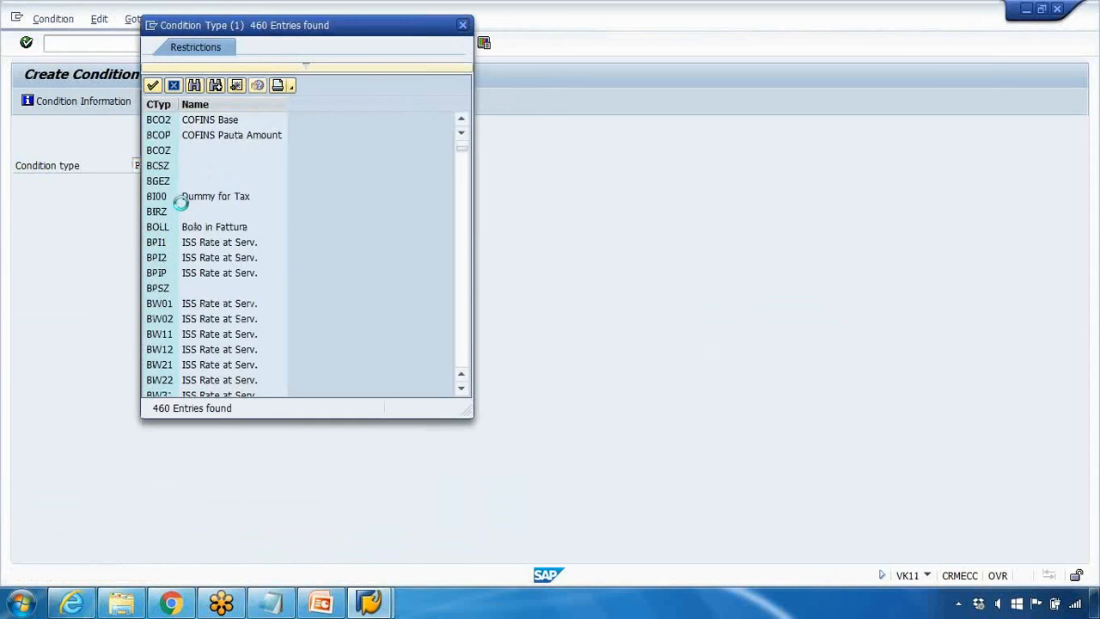
pyautogui.scroll(-15, 245, 244)
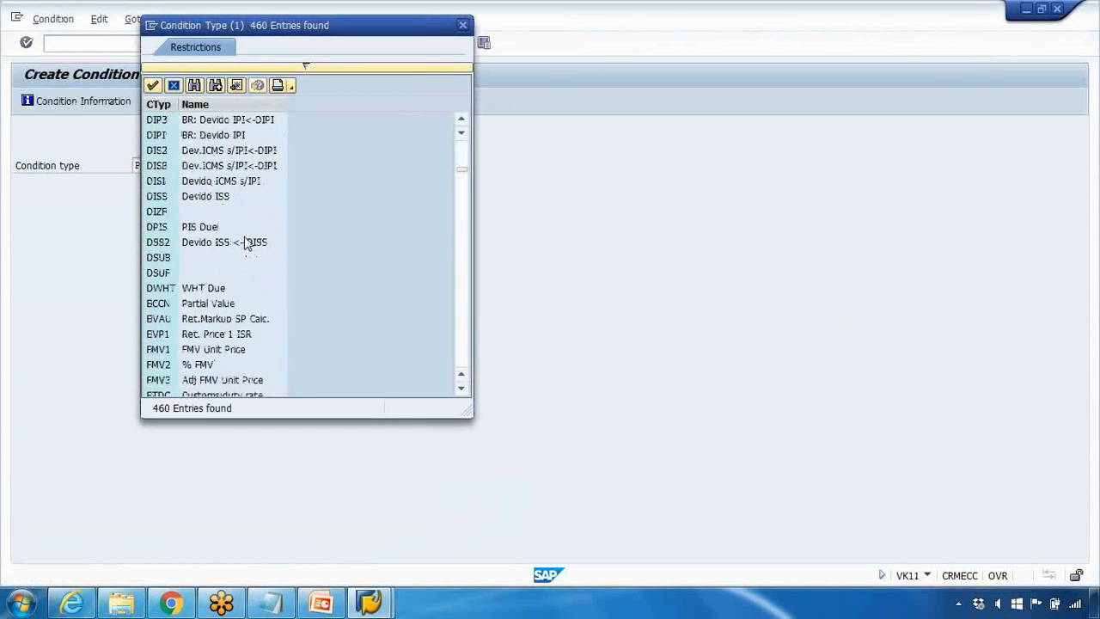
pyautogui.scroll(-15, 246, 243)
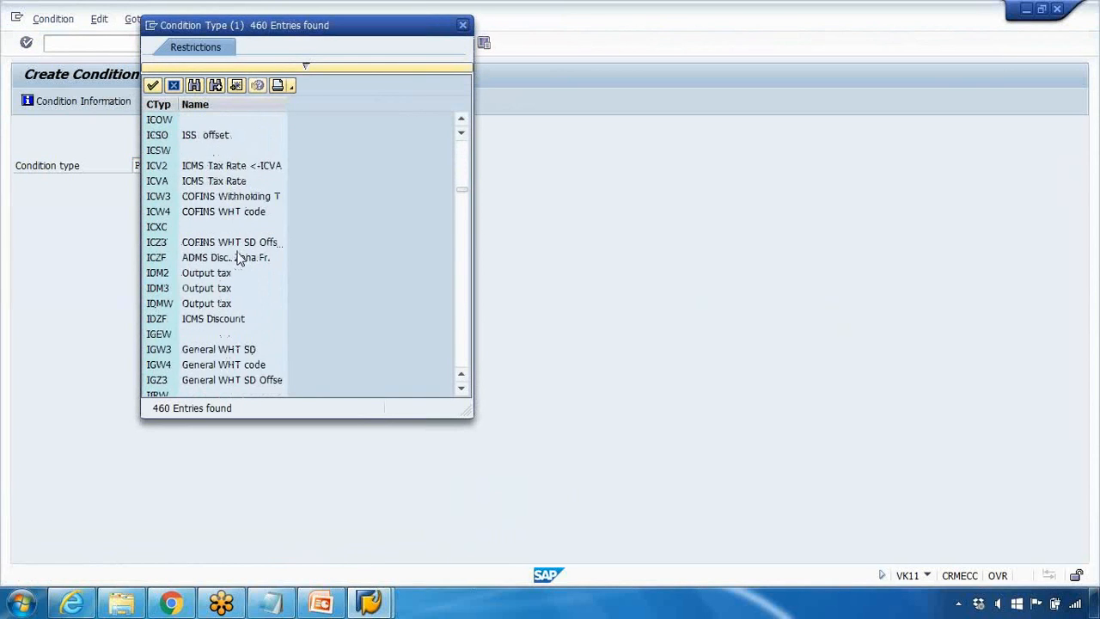
pyautogui.scroll(-15, 316, 295)
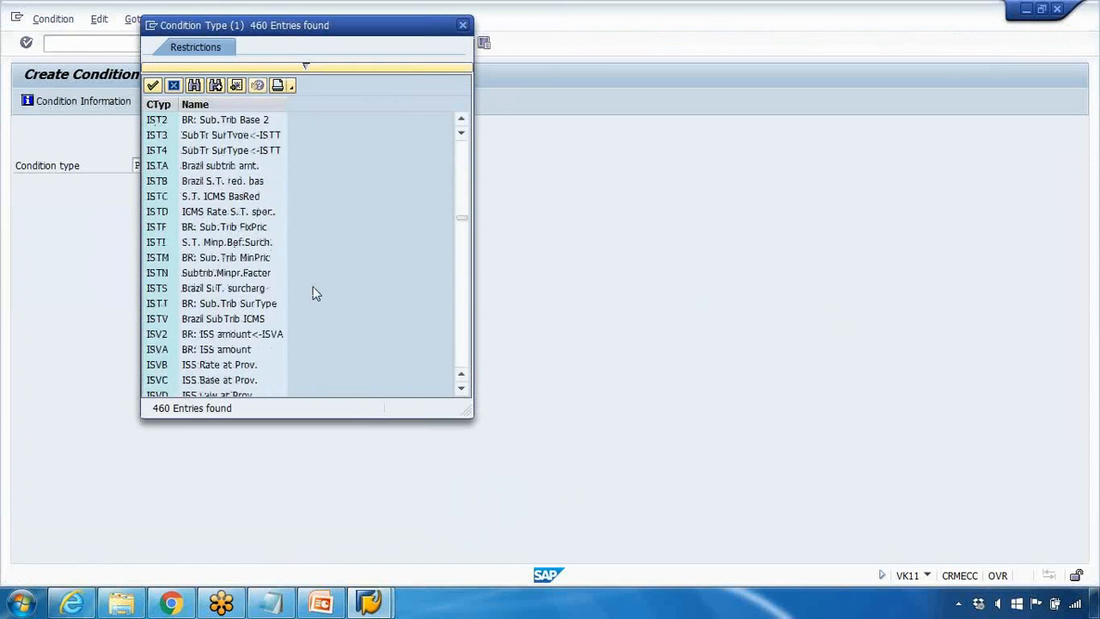
pyautogui.scroll(-6, 316, 292)
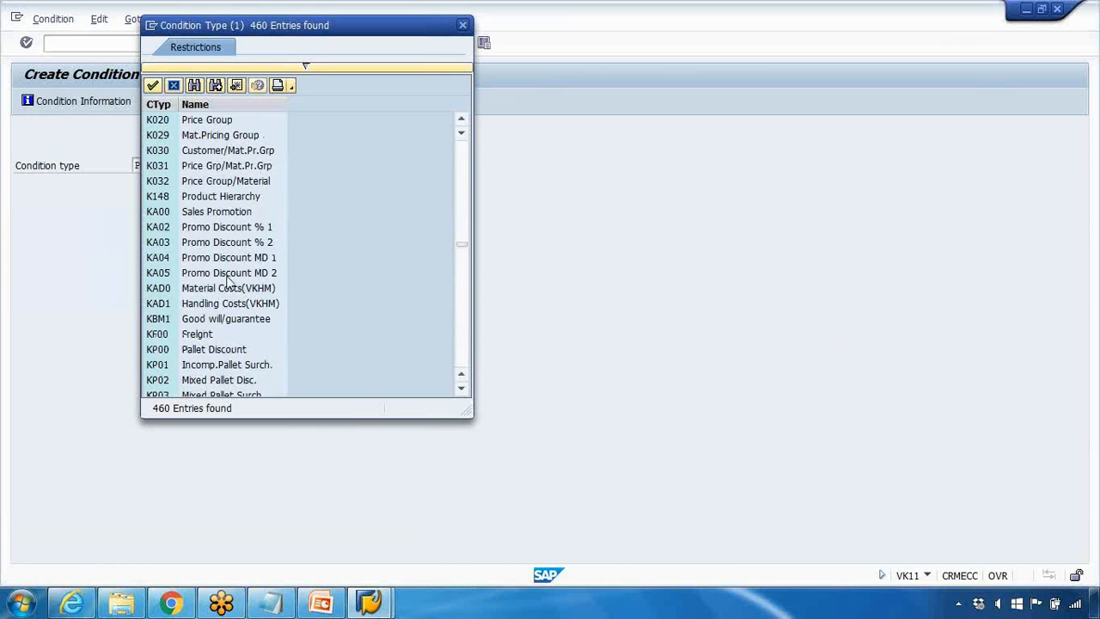
pyautogui.scroll(3, 227, 249)
pyautogui.click(204, 244)
pyautogui.doubleClick(206, 244)
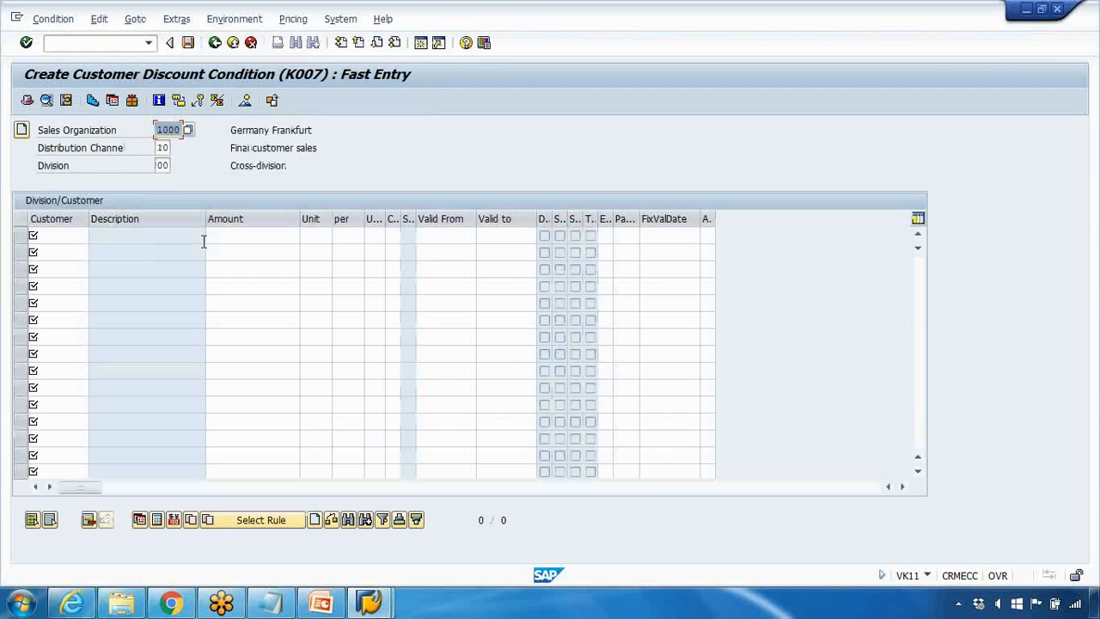
# Step: Copy the sold-to party number from the sales order into the discount record's first customer row
pyautogui.click(72, 237)
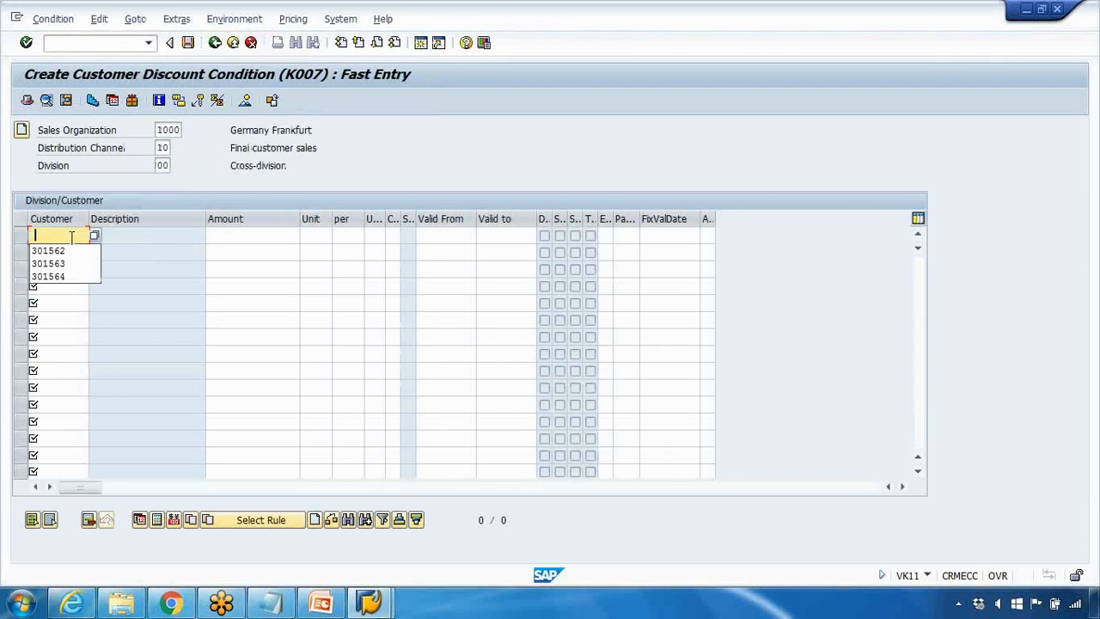
pyautogui.moveTo(370, 604)
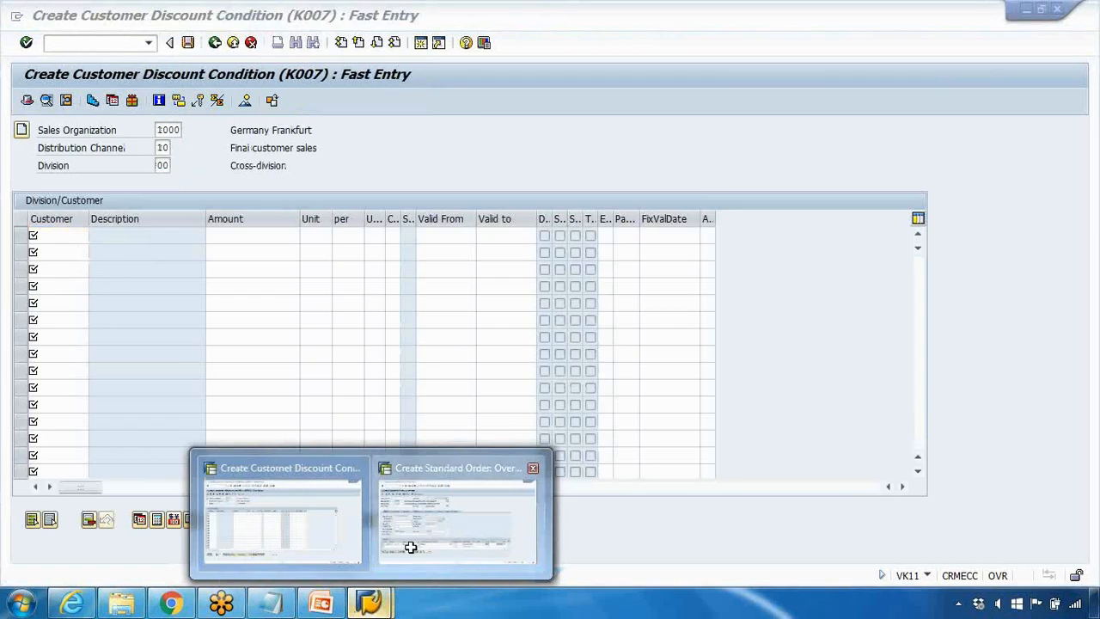
pyautogui.click(412, 551)
pyautogui.click(155, 148)
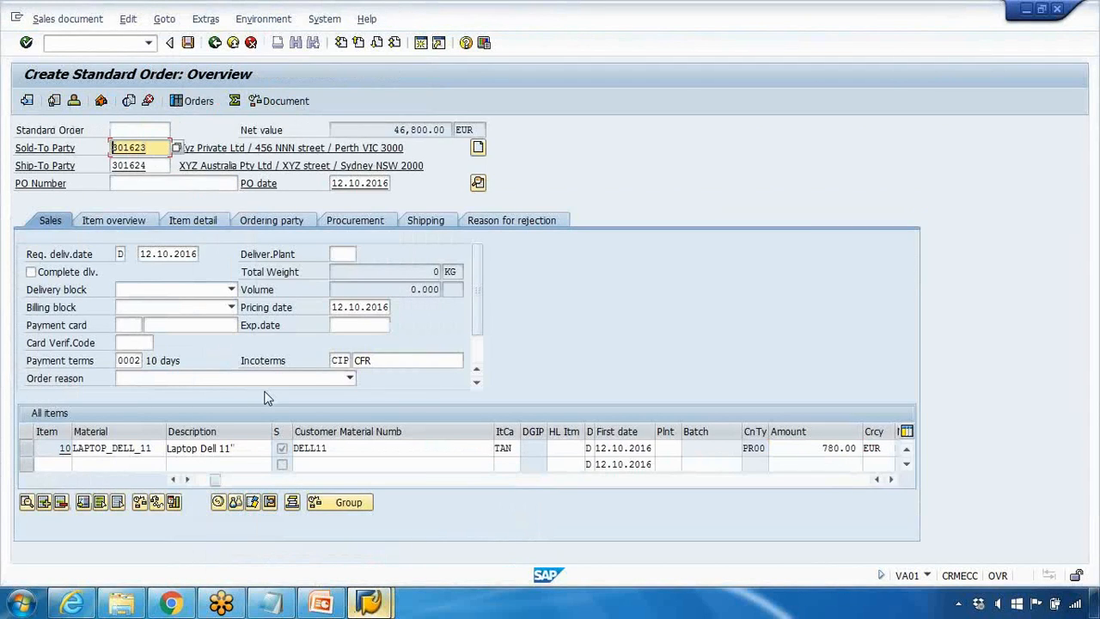
pyautogui.moveTo(368, 604)
pyautogui.click(322, 541)
pyautogui.write('301623')
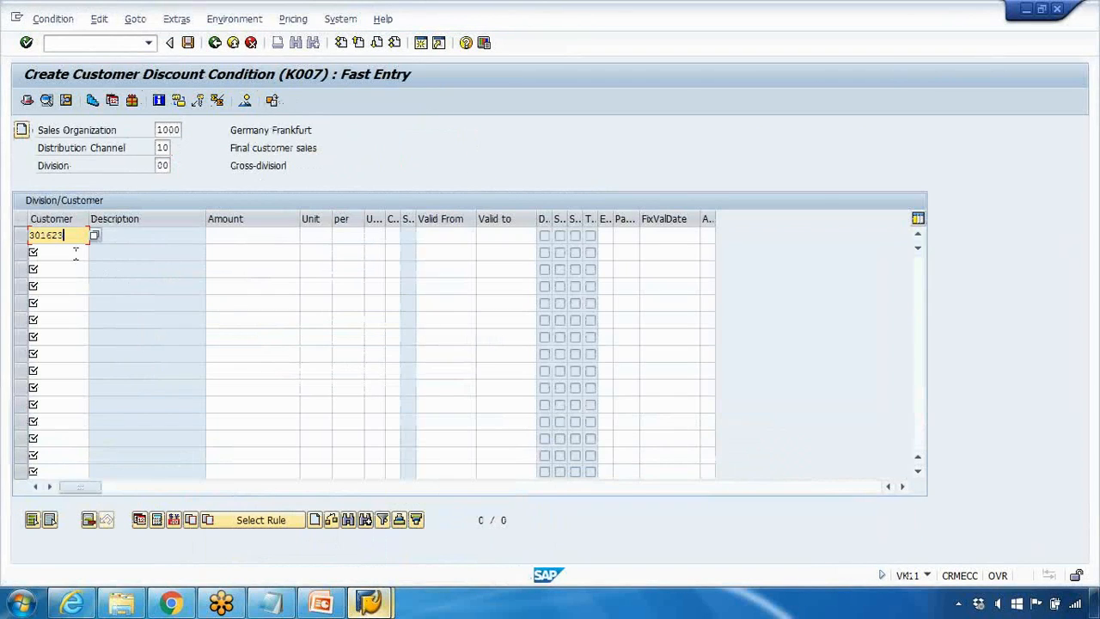
# Step: Set the customer's discount amount to 3 % and its valid-to date to 31.12.2016
pyautogui.click(233, 237)
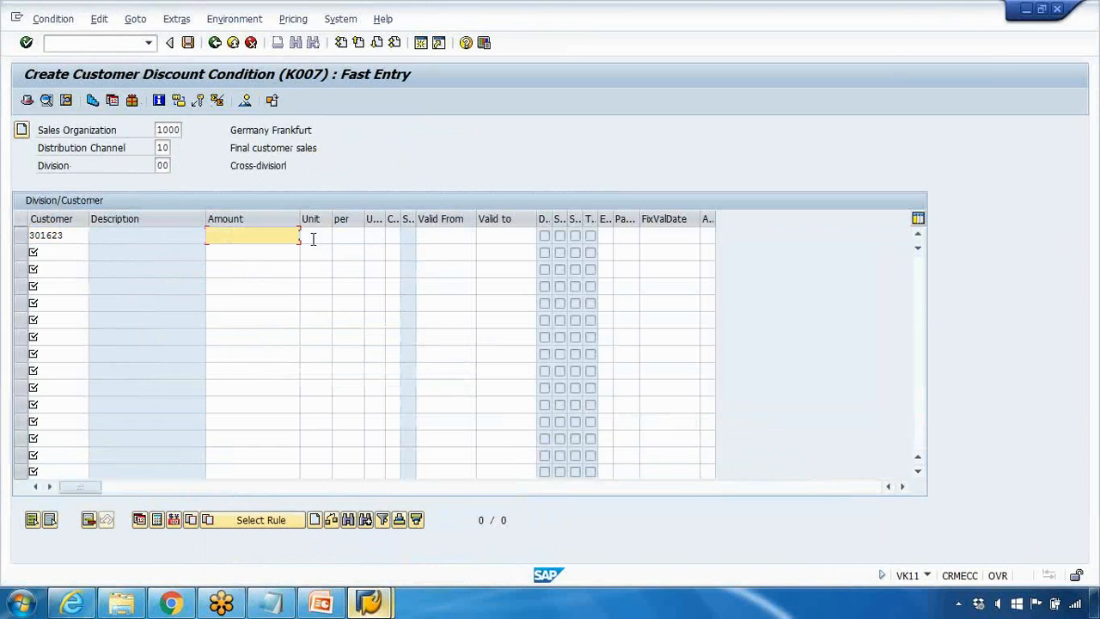
pyautogui.write('3')
pyautogui.press('Return')
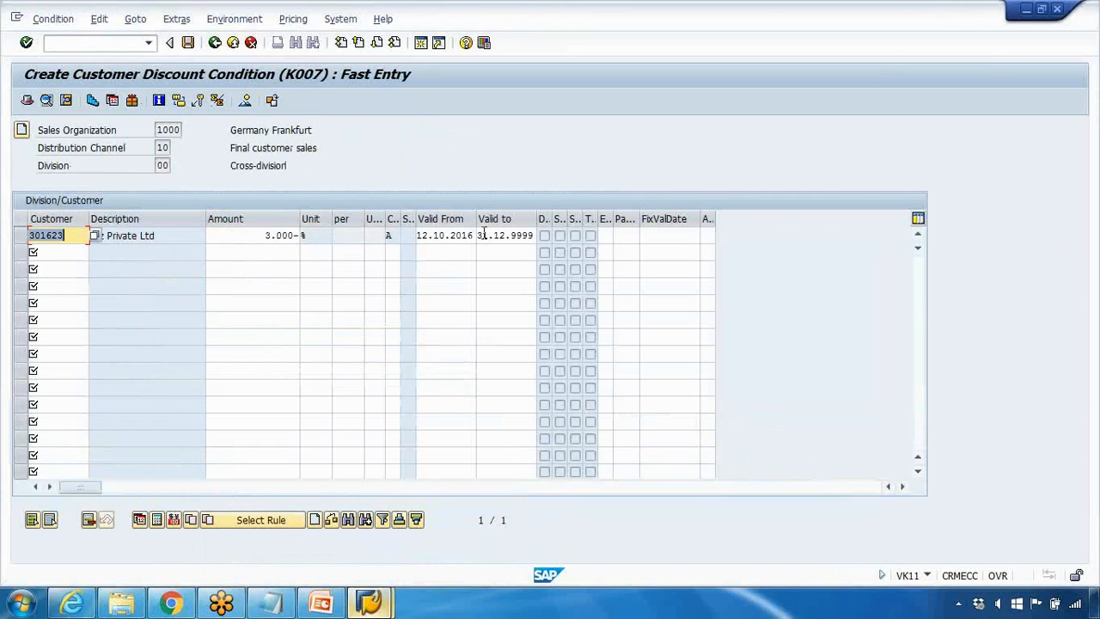
pyautogui.moveTo(512, 234); pyautogui.dragTo(560, 237)
pyautogui.press('BackSpace')
pyautogui.write('2016')
pyautogui.press('Return')
pyautogui.click(266, 233)
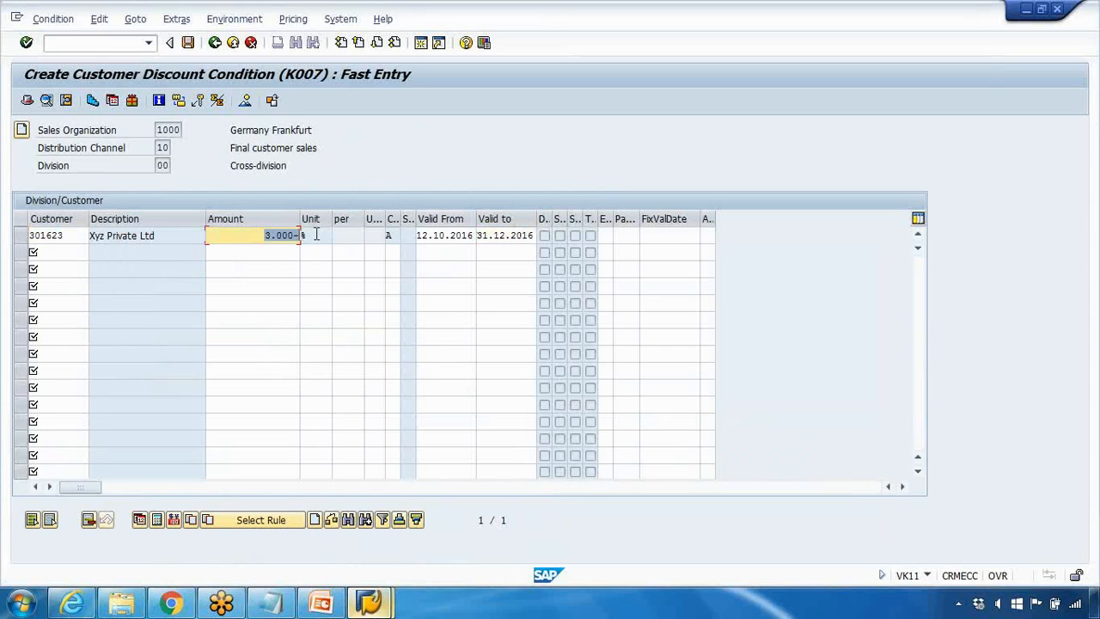
pyautogui.moveTo(433, 233); pyautogui.dragTo(528, 234)
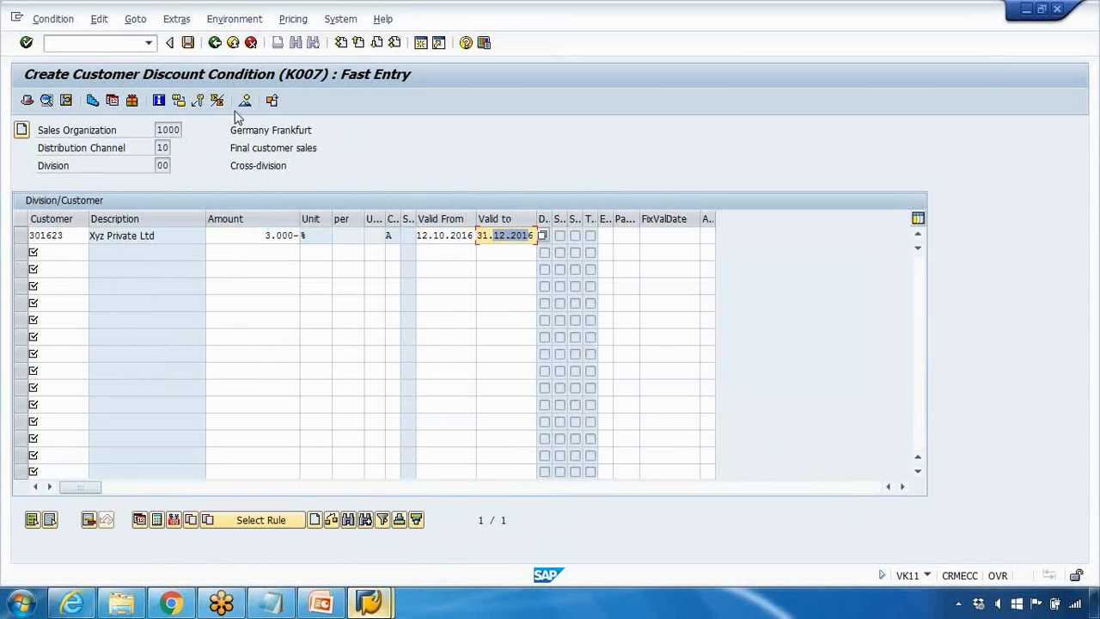
# Step: Save the customer discount record, and in the sales order session start a new standard order with VA01
pyautogui.click(188, 43)
pyautogui.moveTo(369, 601)
pyautogui.click(438, 520)
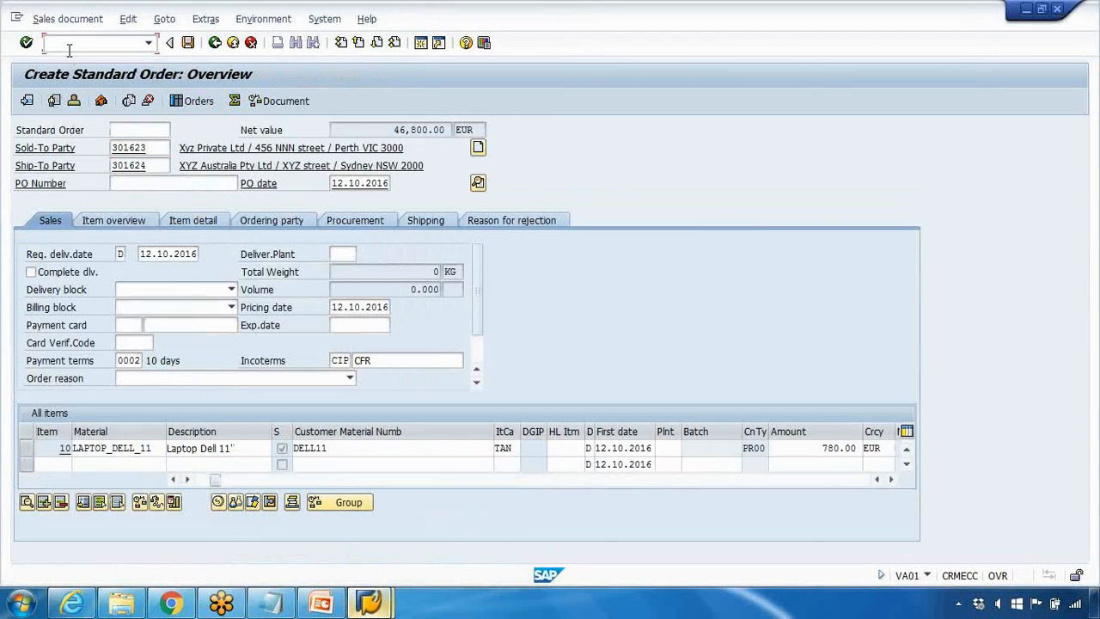
pyautogui.write('/nva01')
pyautogui.press('Return')
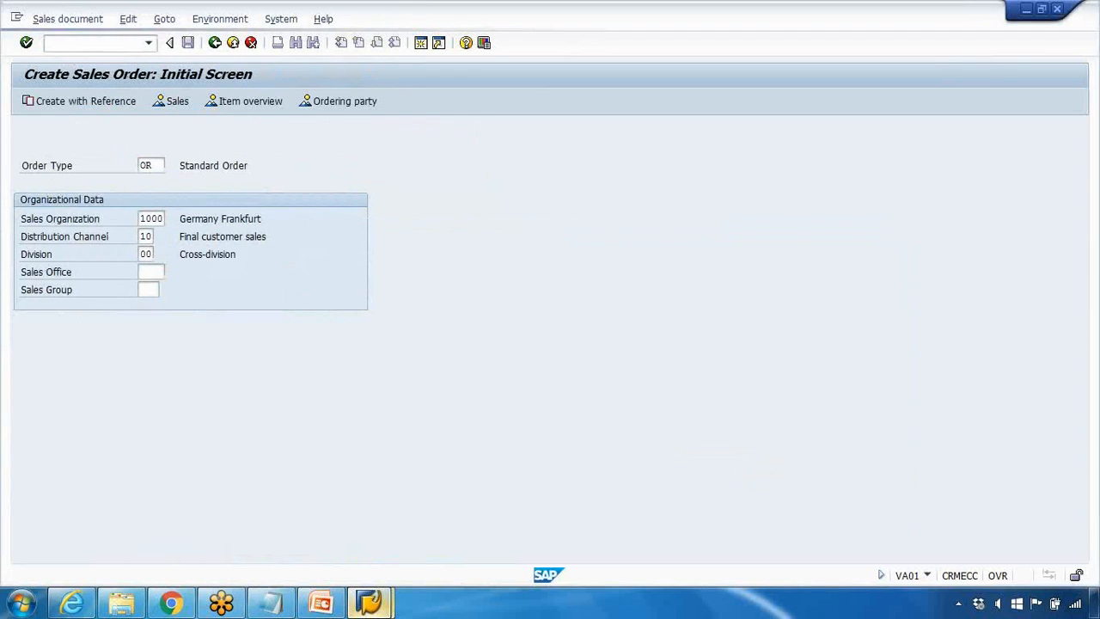
pyautogui.press('Return')
# Step: Enter the sold-to party and add material laptop_dell_11 with an order quantity of 1
pyautogui.click(170, 149)
pyautogui.click(172, 161)
pyautogui.click(160, 186)
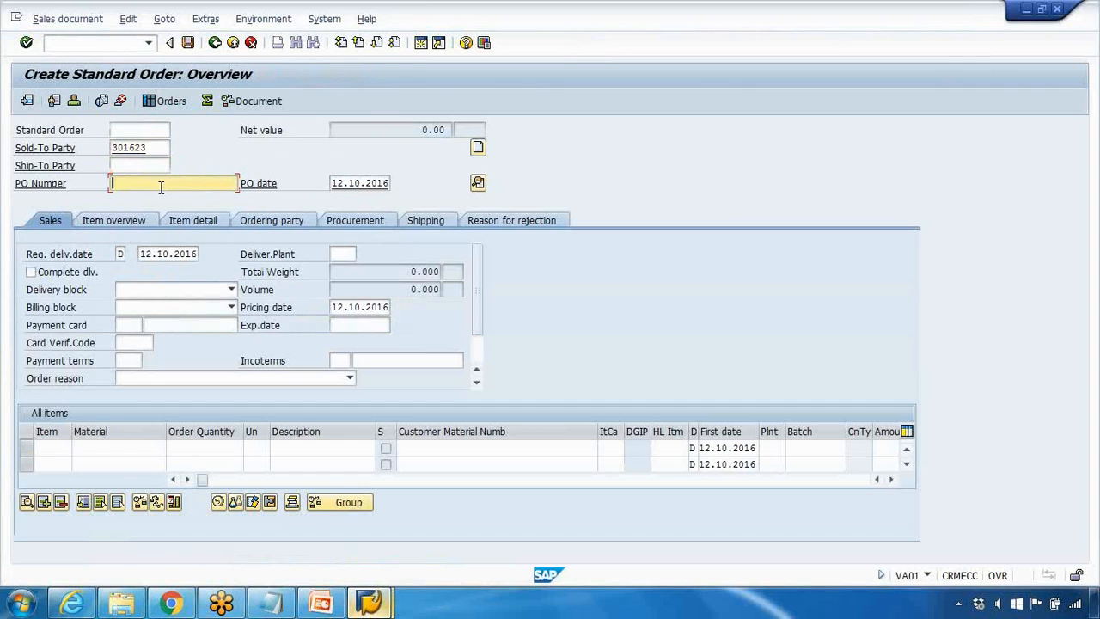
pyautogui.click(120, 447)
pyautogui.click(116, 458)
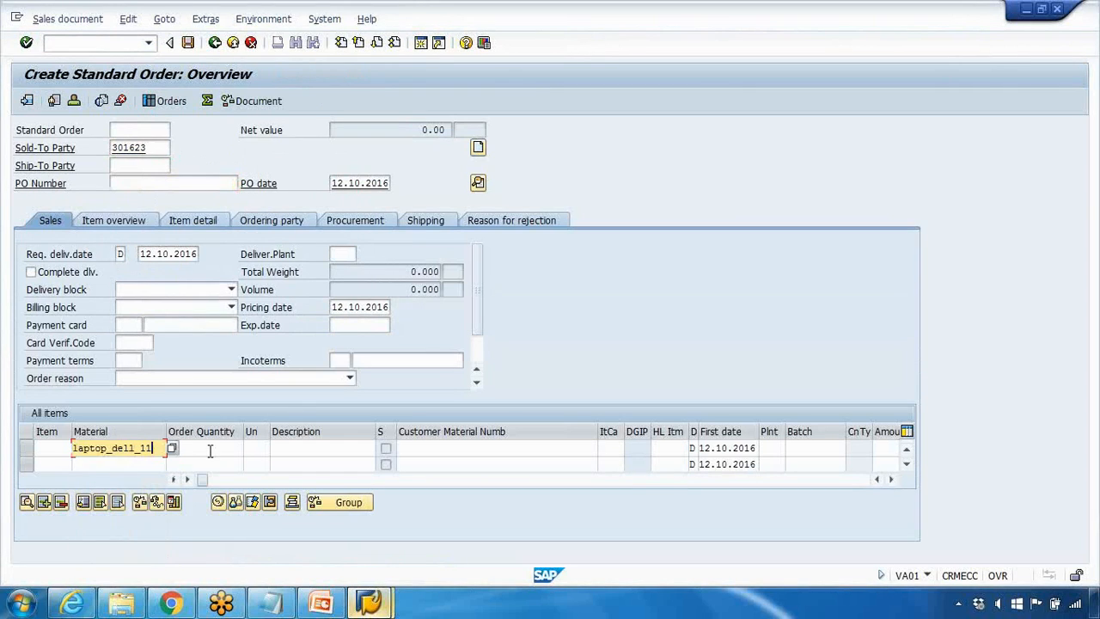
pyautogui.click(210, 449)
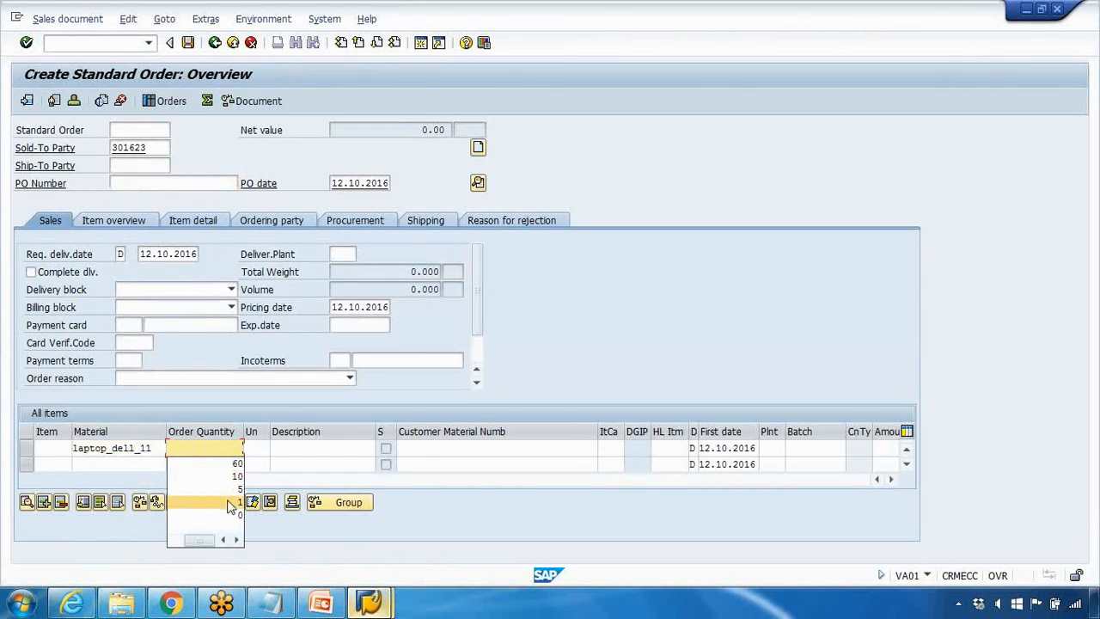
pyautogui.click(230, 502)
pyautogui.press('Return')
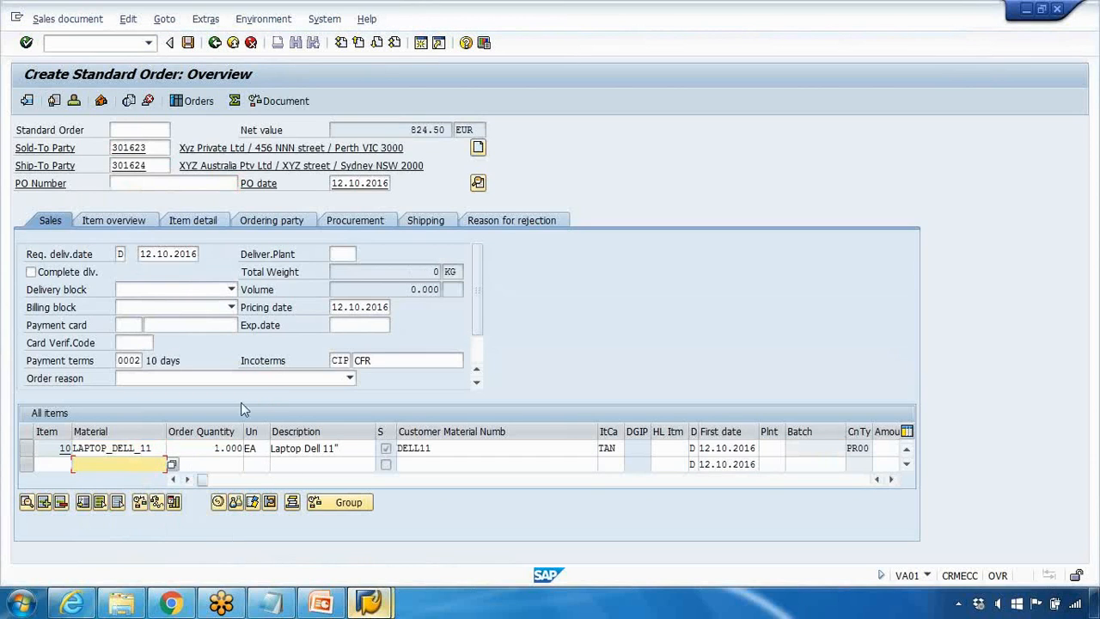
# Step: Open the pricing conditions of item 10 and examine the PR00 price, the K007 customer discount and the net value
pyautogui.click(27, 447)
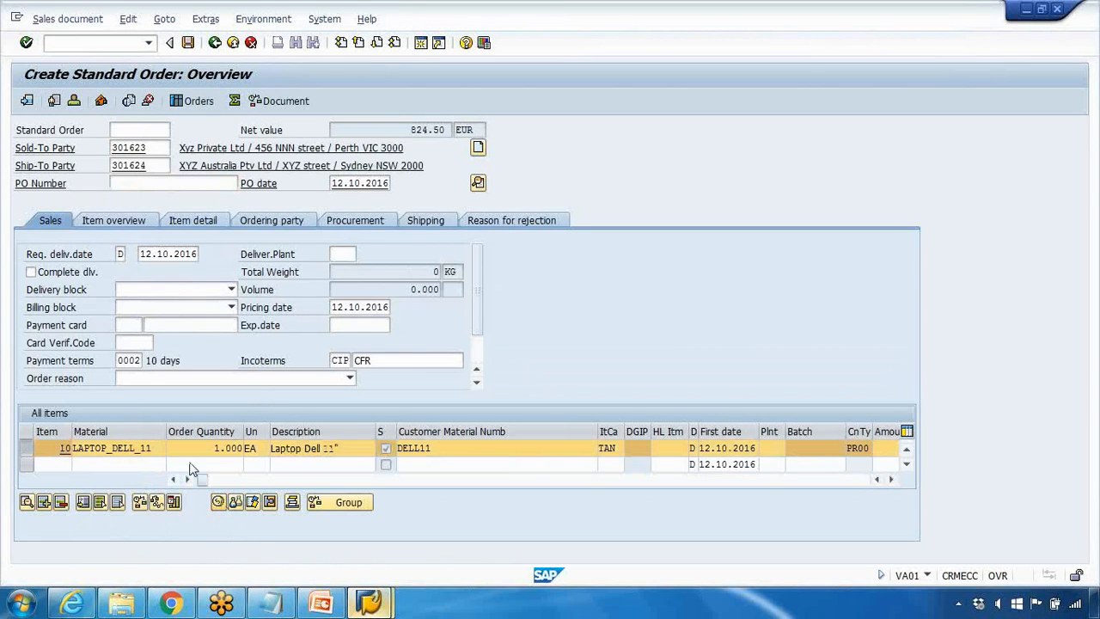
pyautogui.click(219, 502)
pyautogui.click(260, 308)
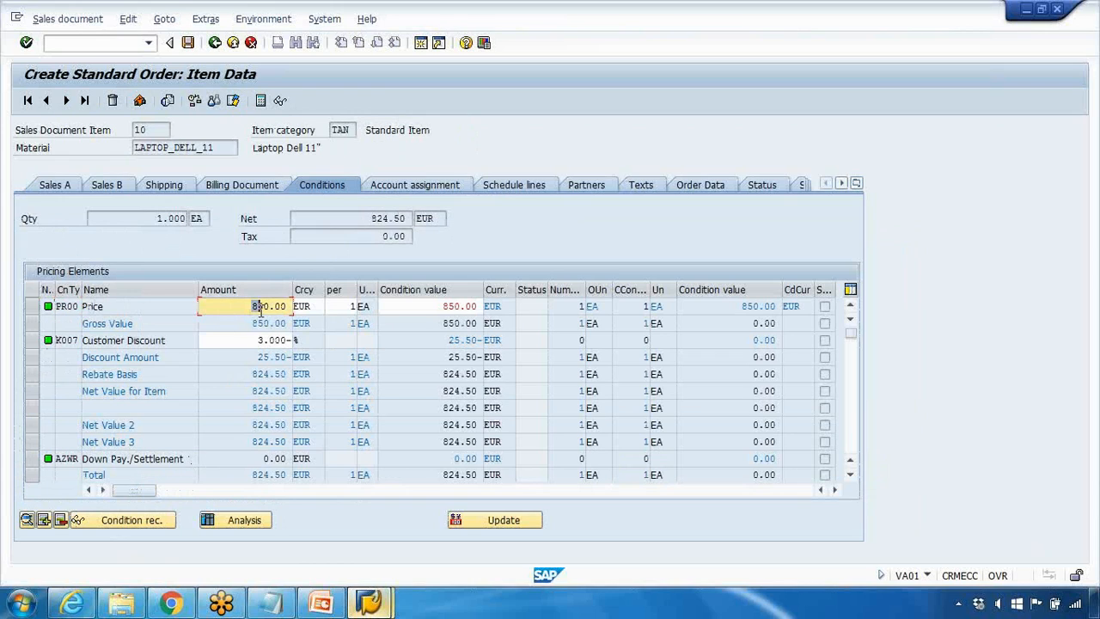
pyautogui.click(86, 339)
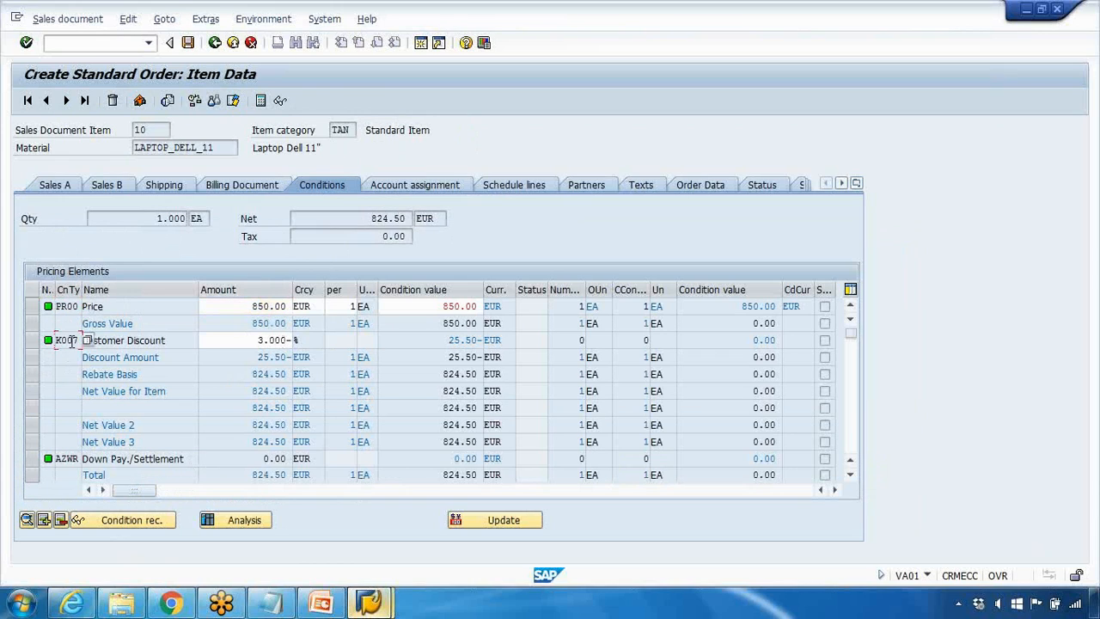
pyautogui.moveTo(229, 340); pyautogui.dragTo(295, 341)
pyautogui.moveTo(245, 306); pyautogui.dragTo(300, 309)
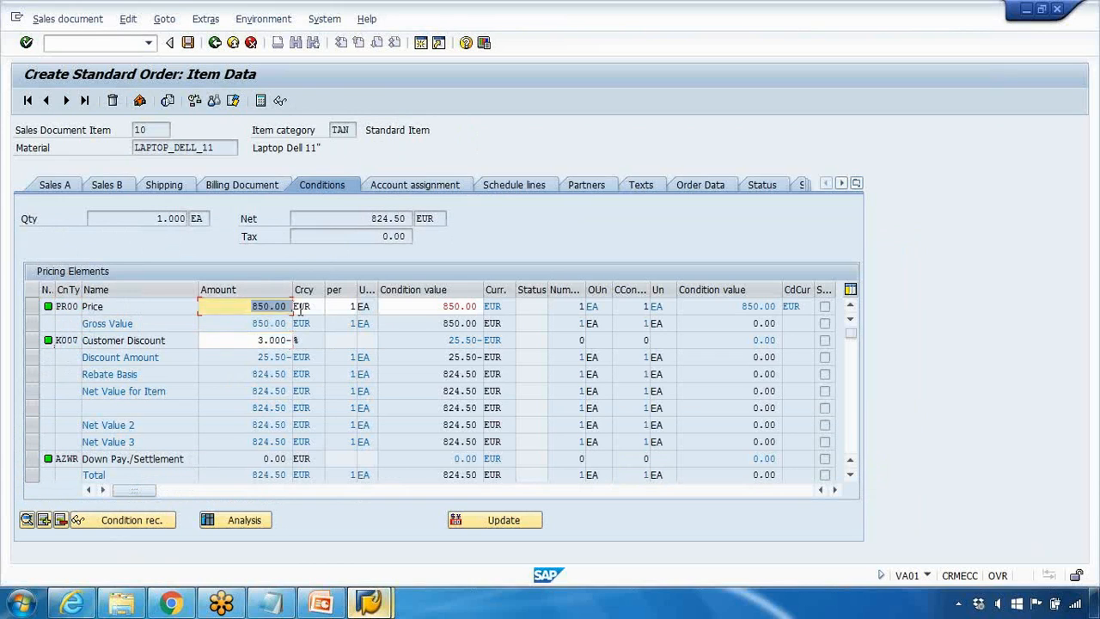
pyautogui.moveTo(257, 340); pyautogui.dragTo(275, 340)
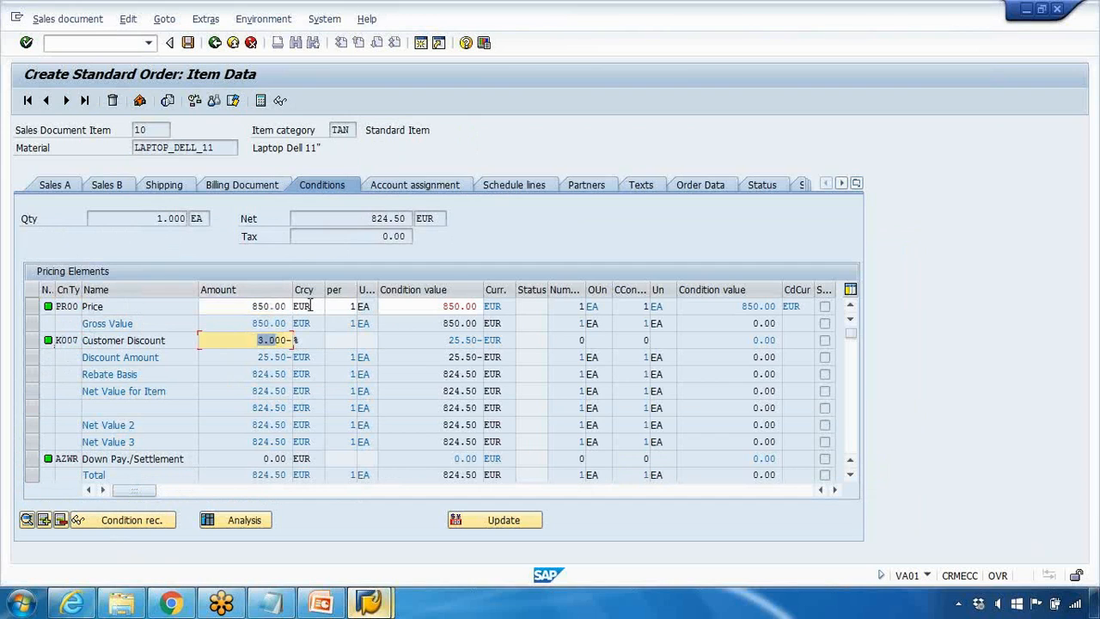
pyautogui.moveTo(368, 218); pyautogui.dragTo(418, 222)
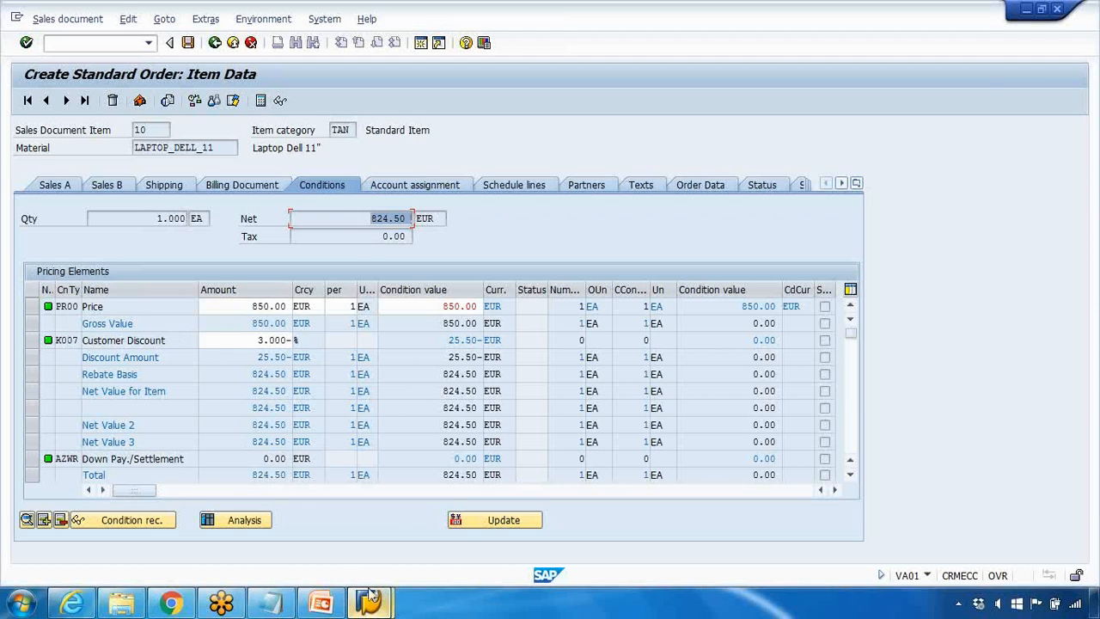
# Step: Switch back to the condition record session and exit the customer discount fast entry
pyautogui.click(369, 599)
pyautogui.click(214, 43)
pyautogui.click(237, 331)
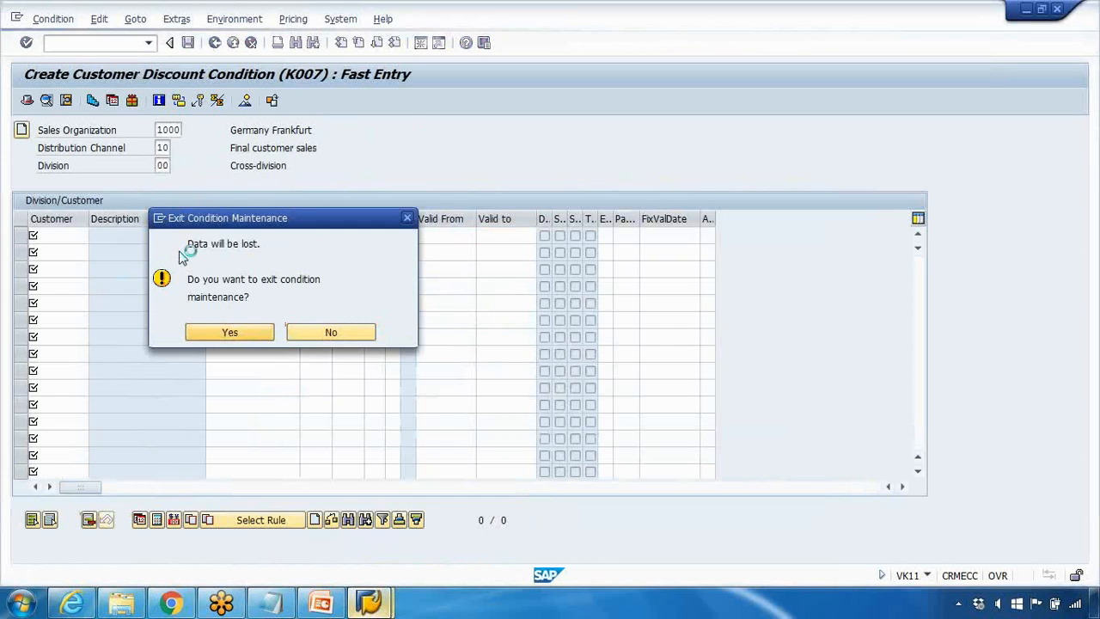
# Step: Choose condition type KF00 (Freight) from the condition types and open its fast entry with the Incoterms key combination
pyautogui.click(166, 165)
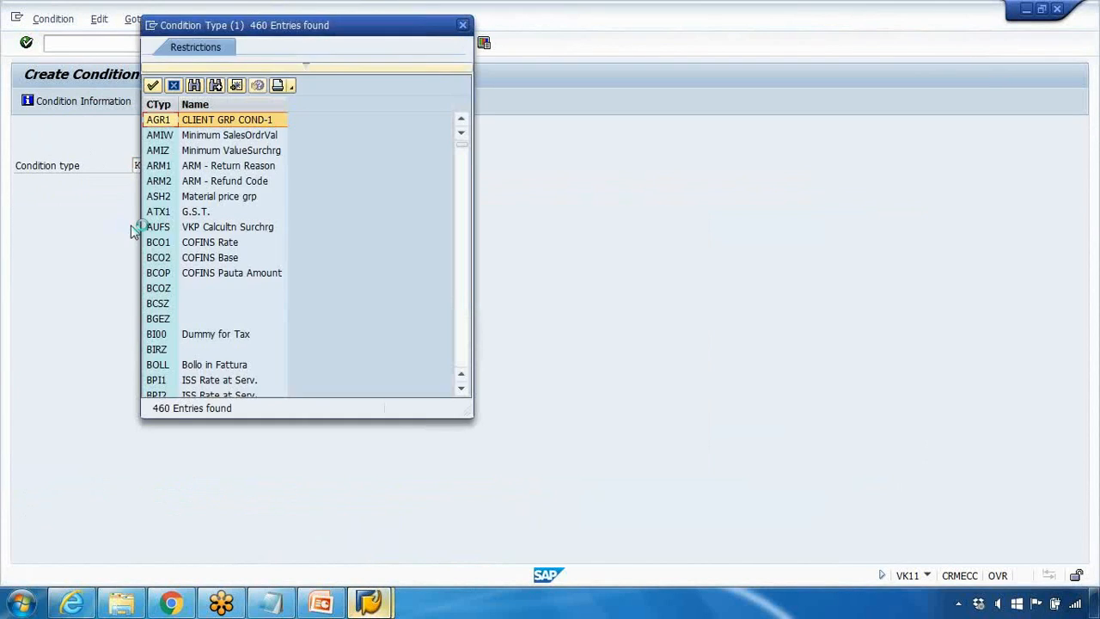
pyautogui.scroll(-9, 181, 273)
pyautogui.scroll(-3, 181, 274)
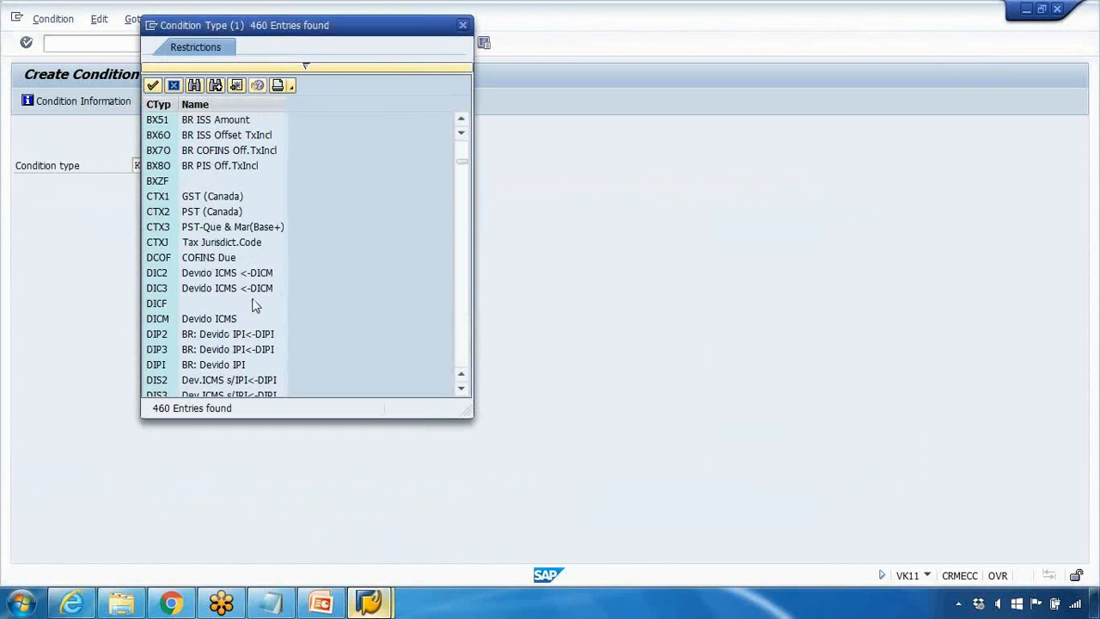
pyautogui.scroll(-10, 255, 292)
pyautogui.scroll(-20, 252, 297)
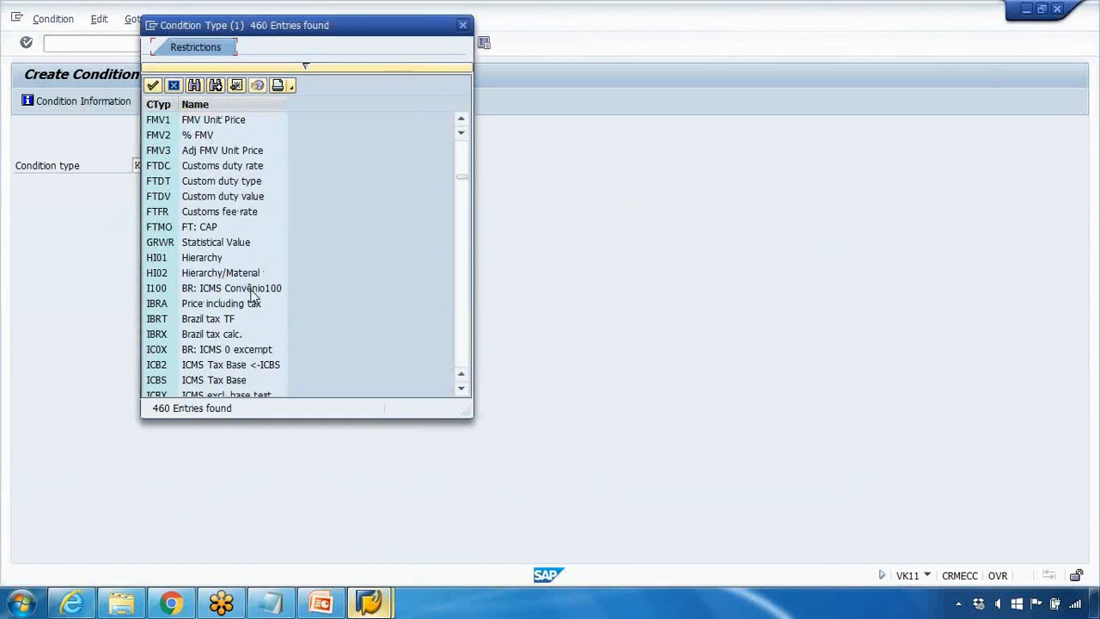
pyautogui.scroll(-10, 254, 296)
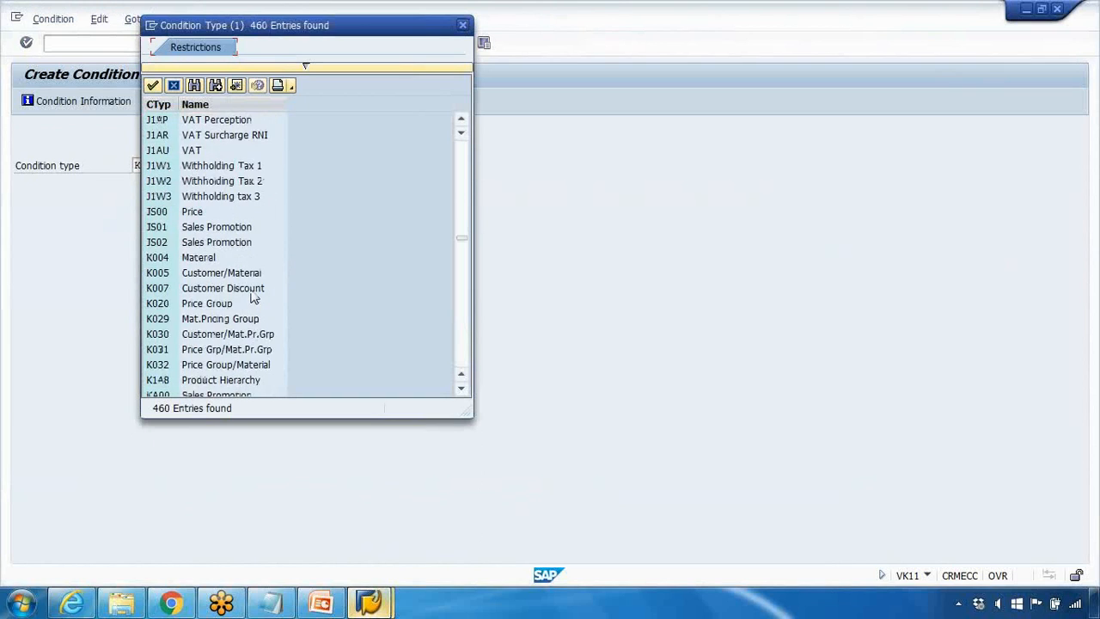
pyautogui.click(244, 275)
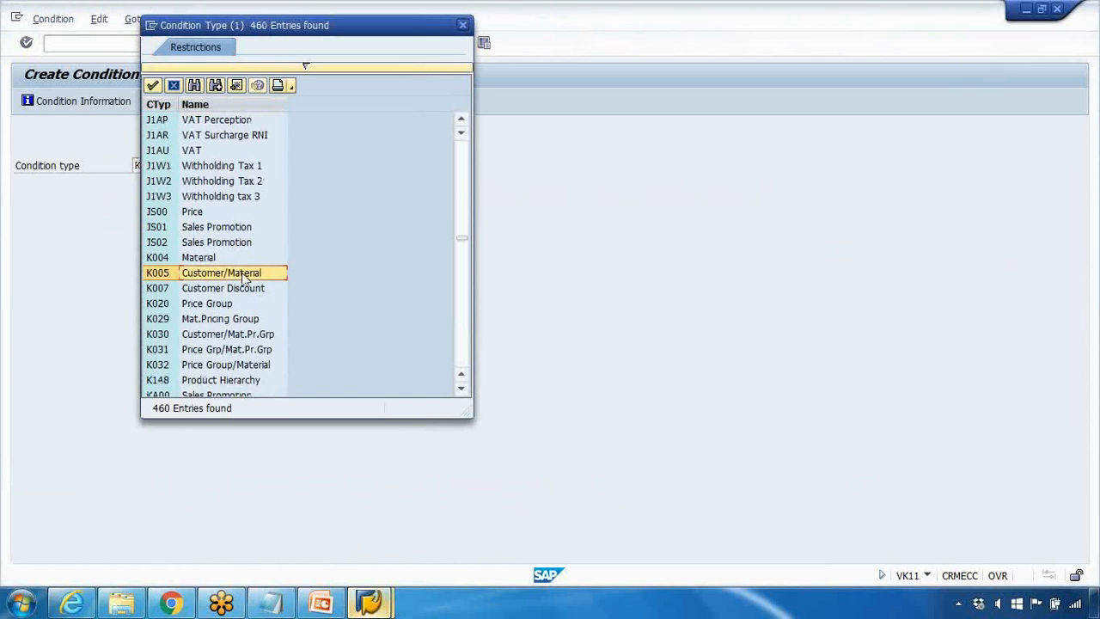
pyautogui.scroll(-3, 244, 275)
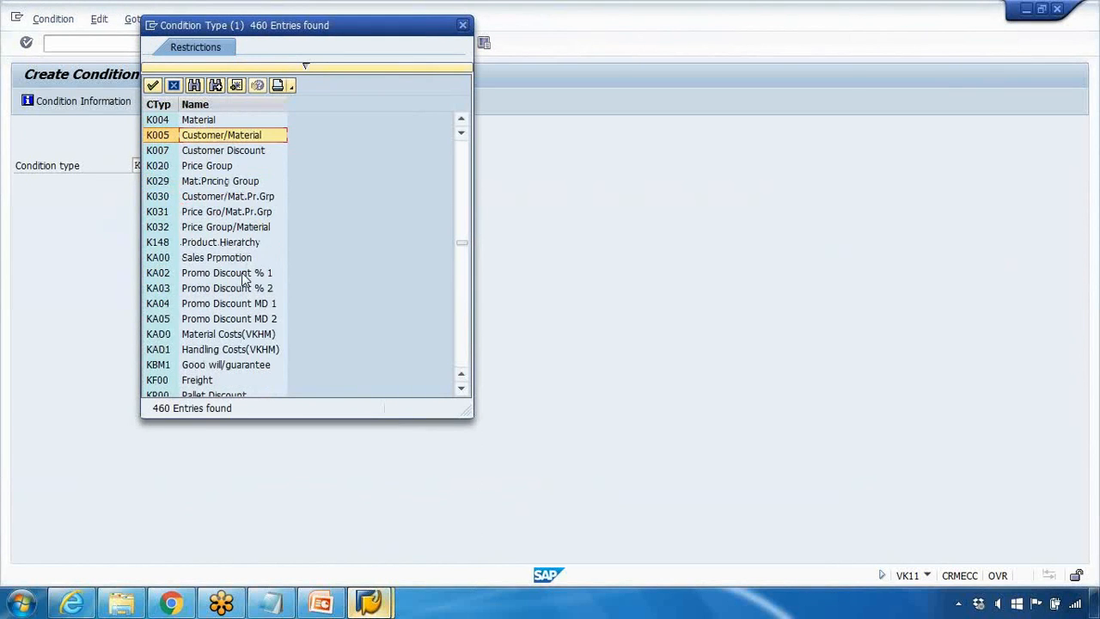
pyautogui.scroll(-2, 180, 311)
pyautogui.click(198, 292)
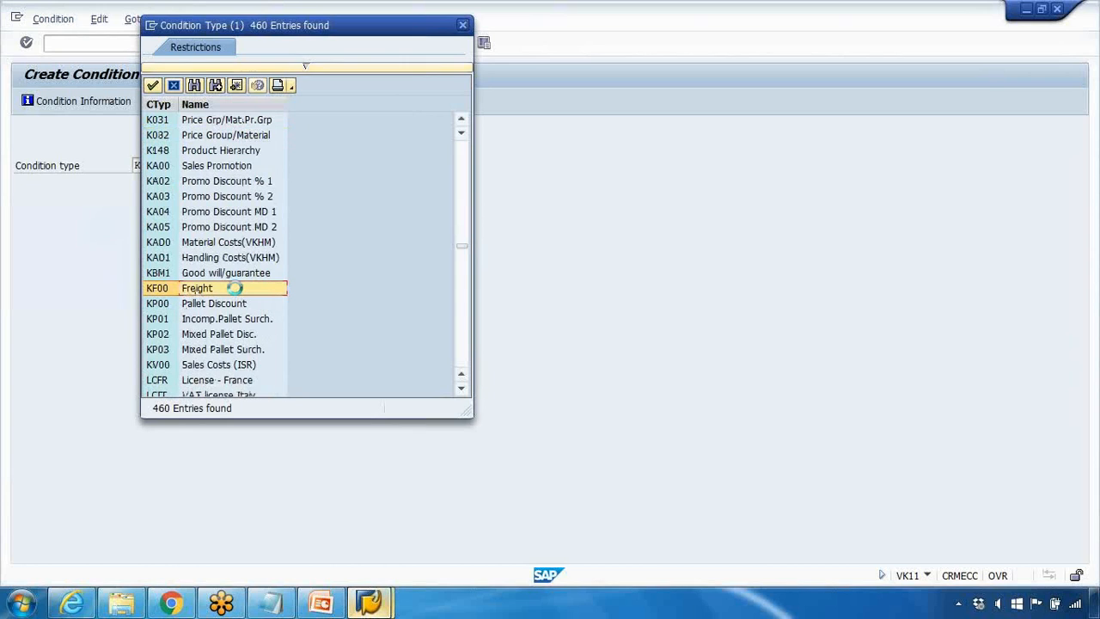
pyautogui.doubleClick(236, 289)
pyautogui.press('Return')
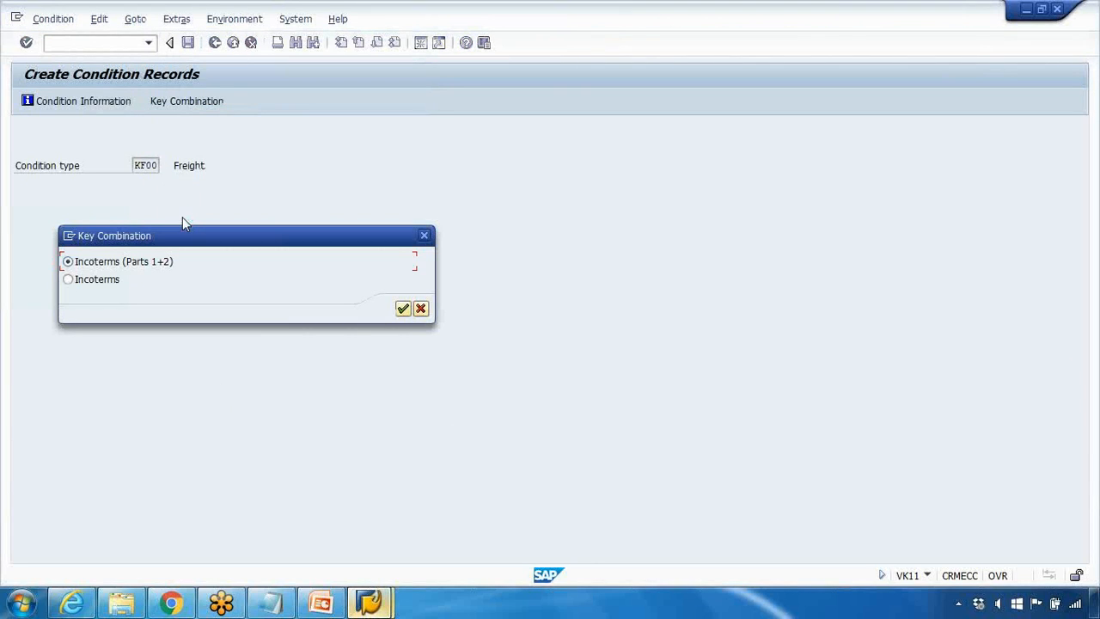
pyautogui.click(93, 280)
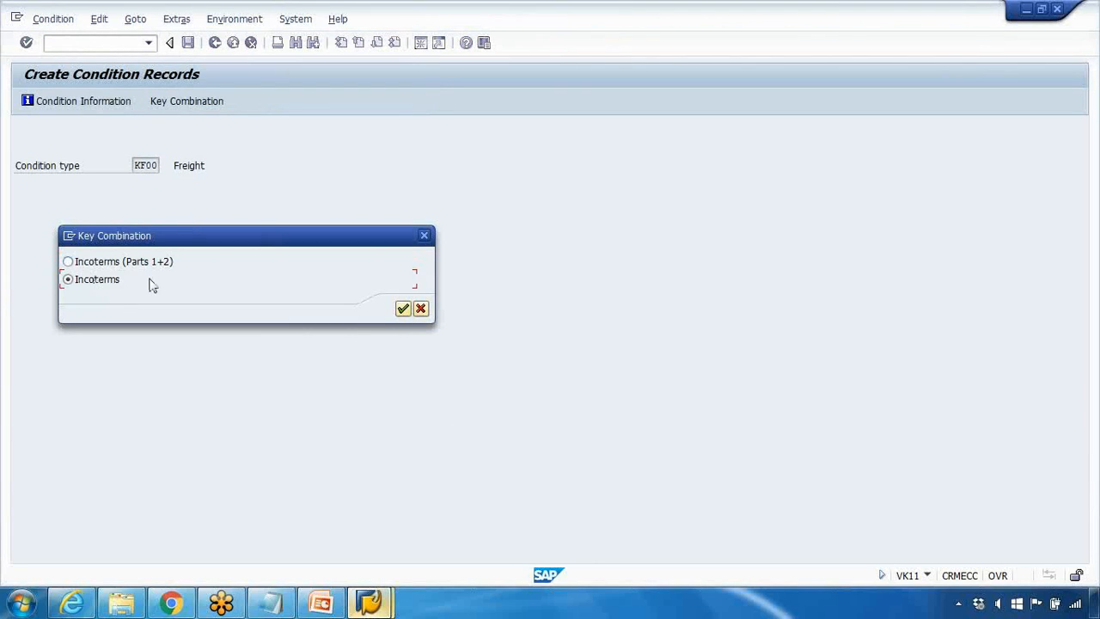
pyautogui.click(403, 310)
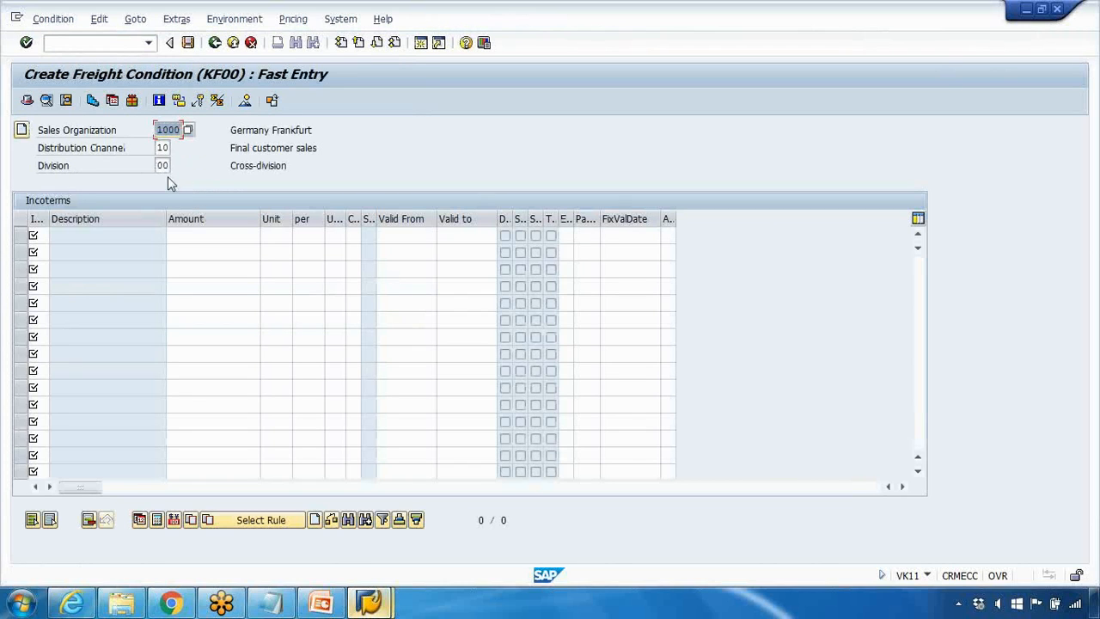
# Step: Add a freight row for incoterm CFR (Costs and freight) with an amount of 50 EUR
pyautogui.click(61, 234)
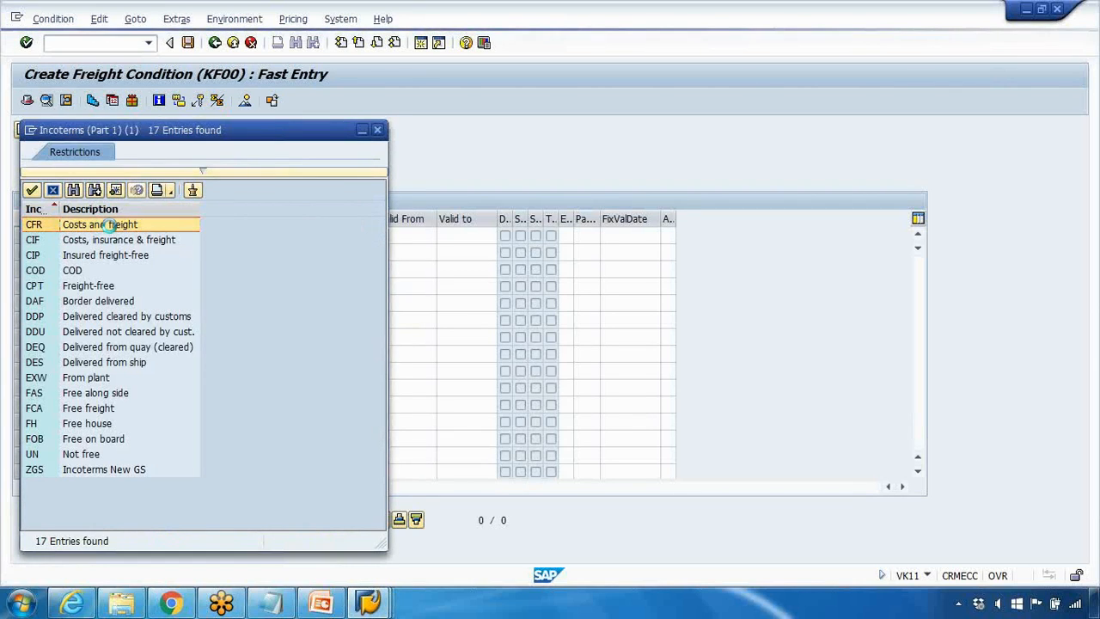
pyautogui.doubleClick(109, 225)
pyautogui.press('Return')
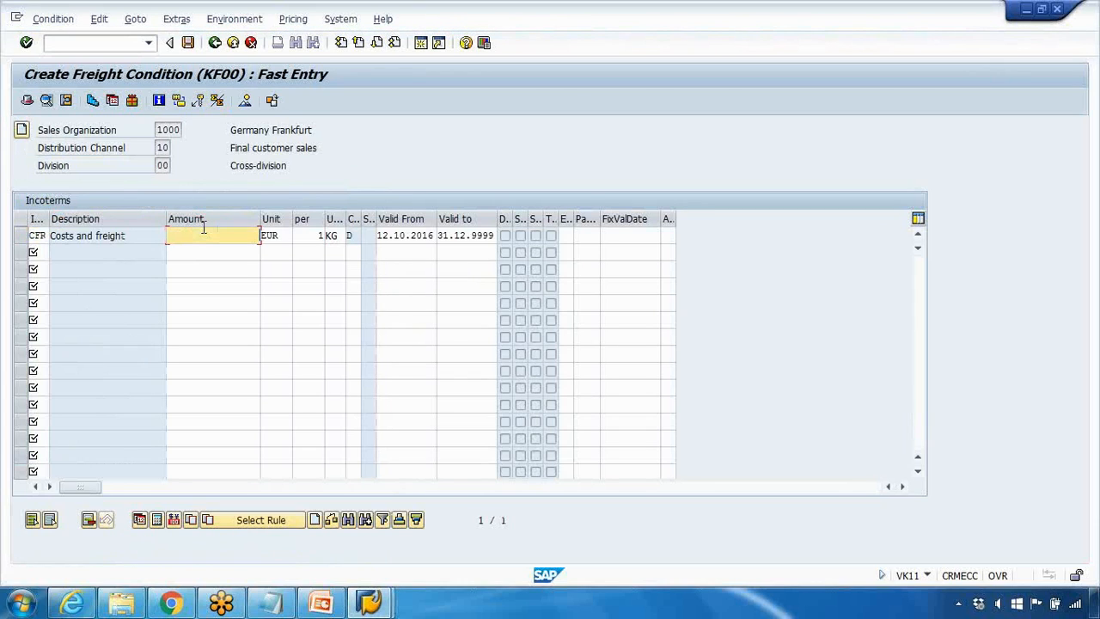
pyautogui.write('50')
pyautogui.press('Return')
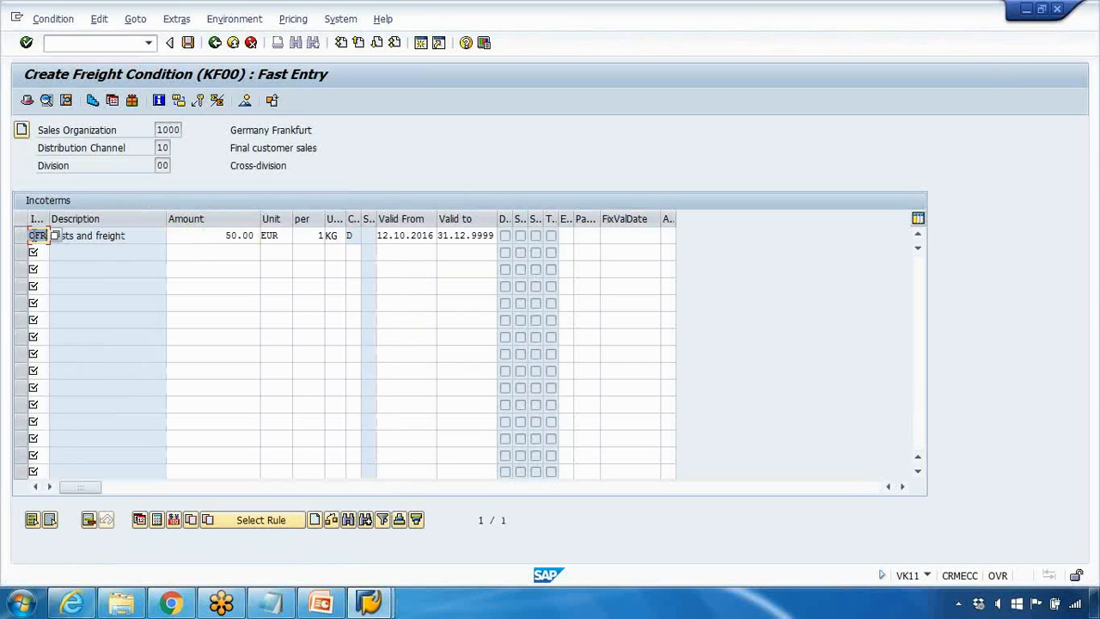
pyautogui.moveTo(75, 235); pyautogui.dragTo(123, 235)
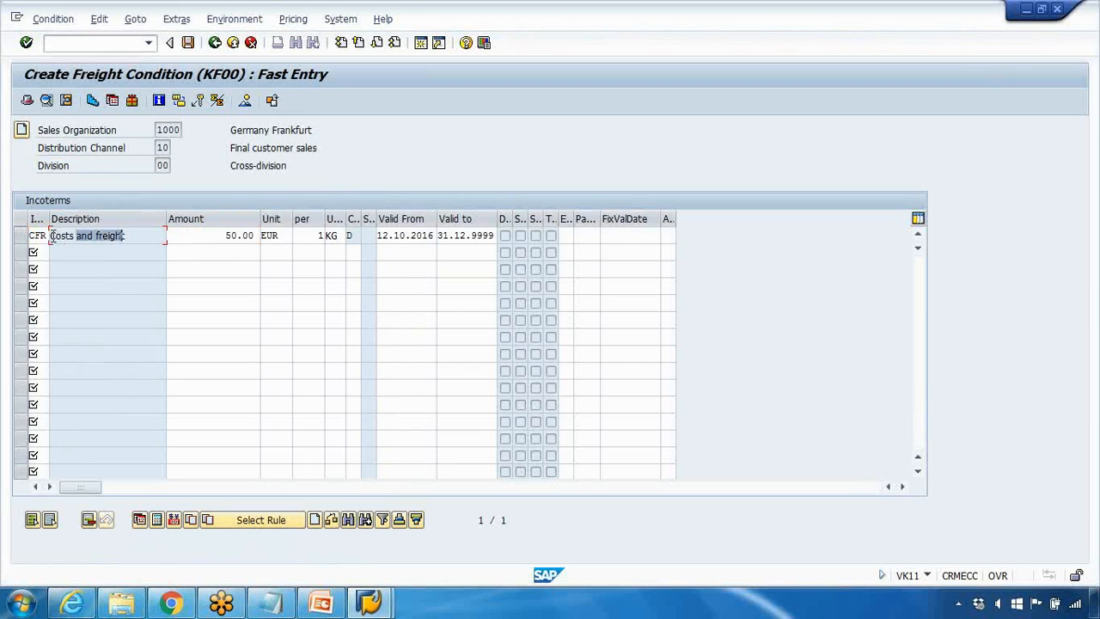
# Step: Switch to the sales order session, start VD02 and open the ordering customer's sales area data for change
pyautogui.moveTo(369, 601)
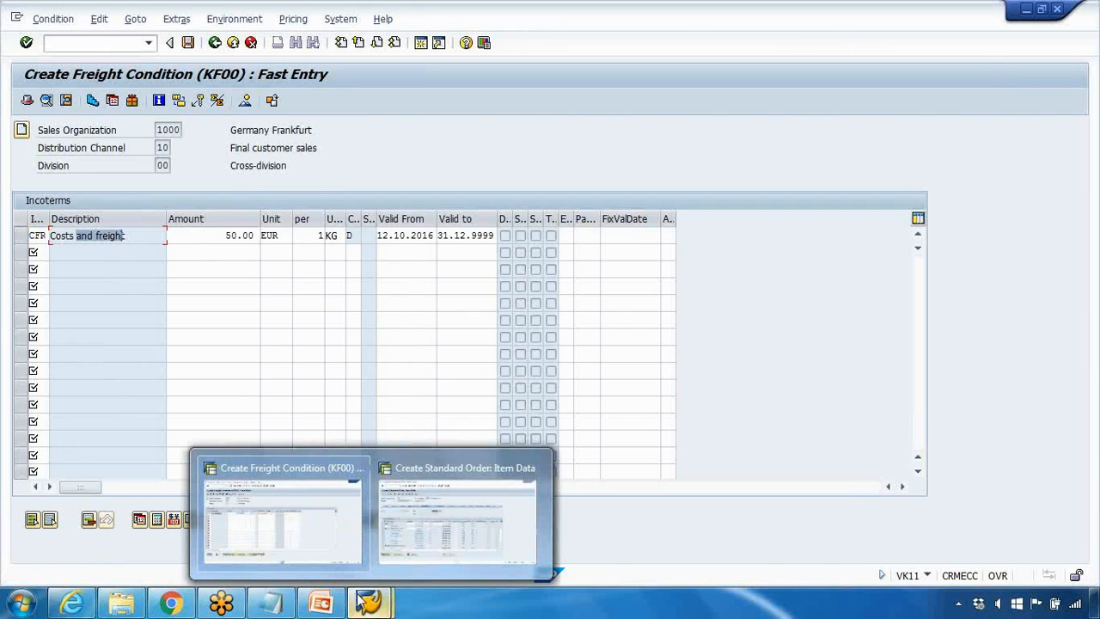
pyautogui.click(329, 529)
pyautogui.moveTo(370, 602)
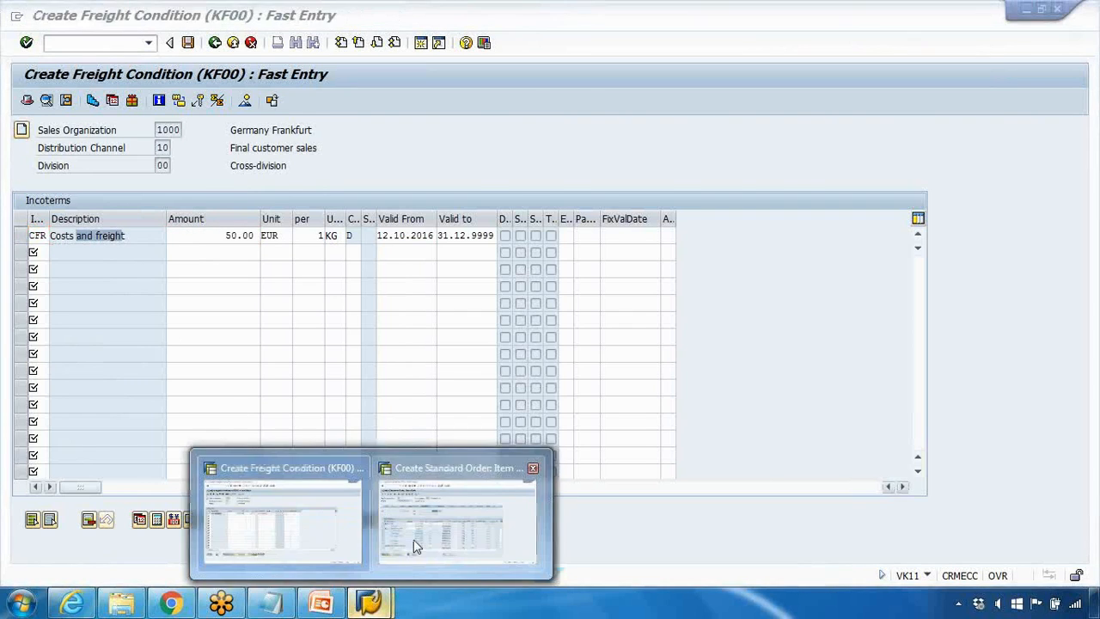
pyautogui.click(415, 536)
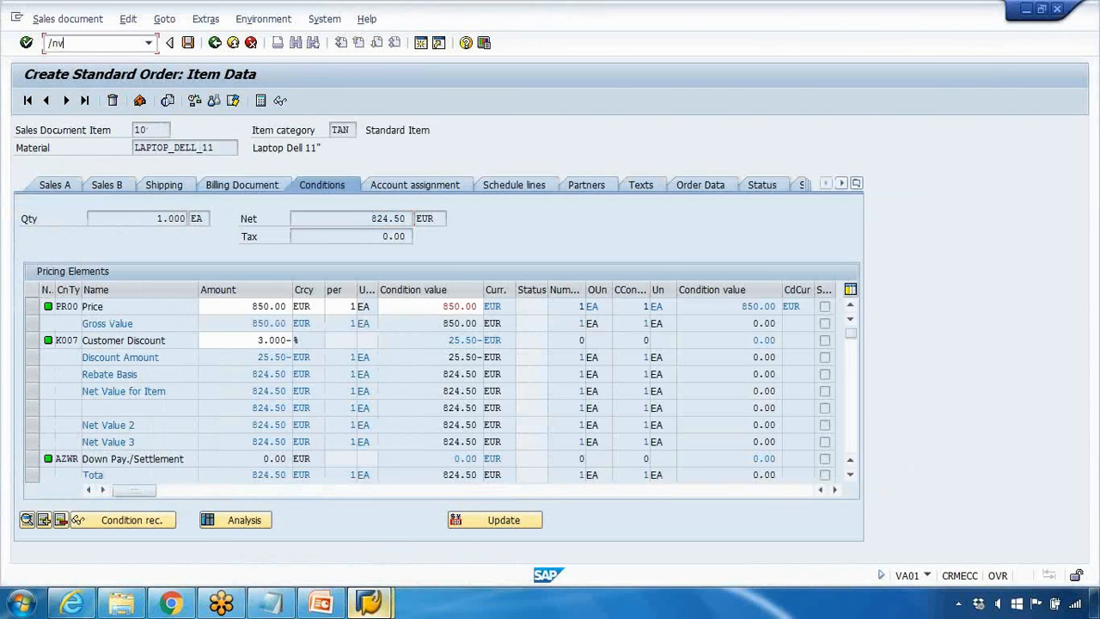
pyautogui.write('2')
pyautogui.press('Return')
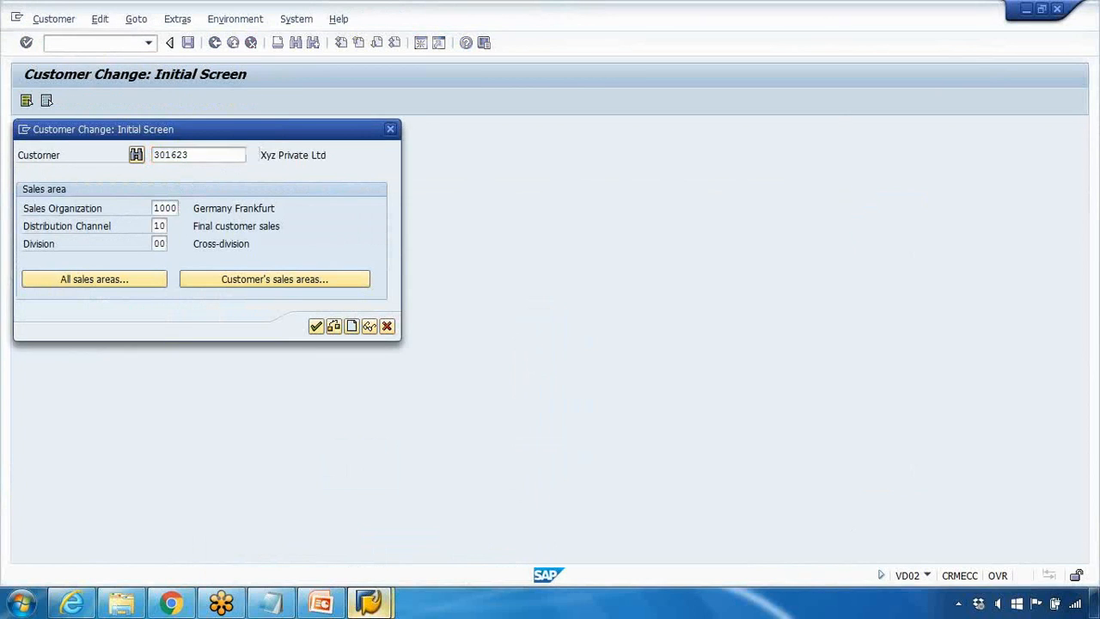
pyautogui.press('Return')
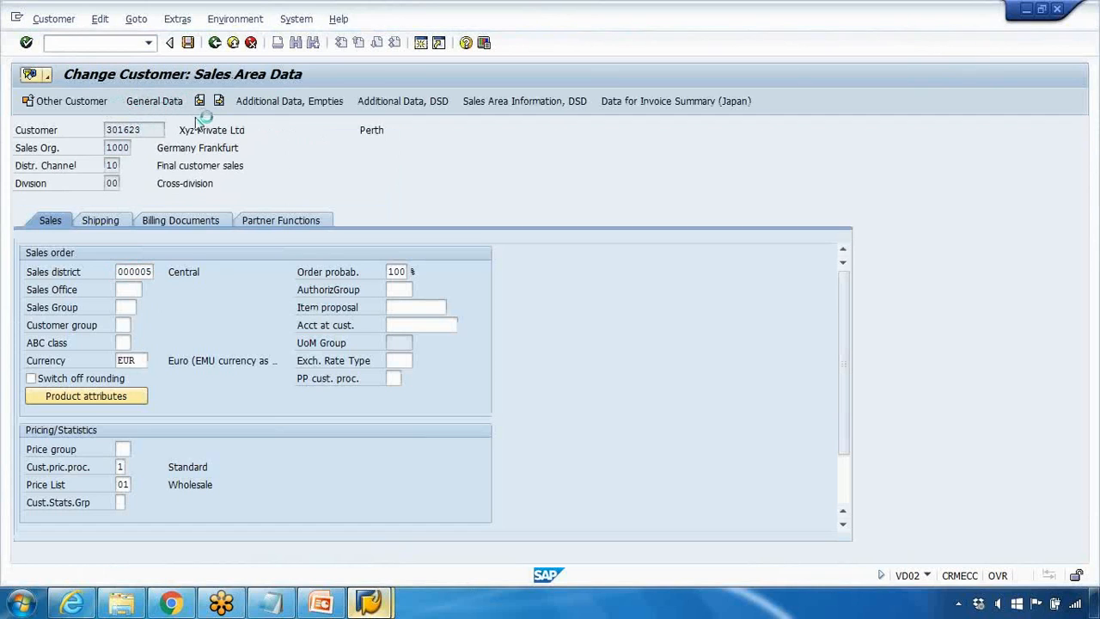
# Step: Check the customer's incoterms in the billing document data
pyautogui.click(172, 102)
pyautogui.click(180, 221)
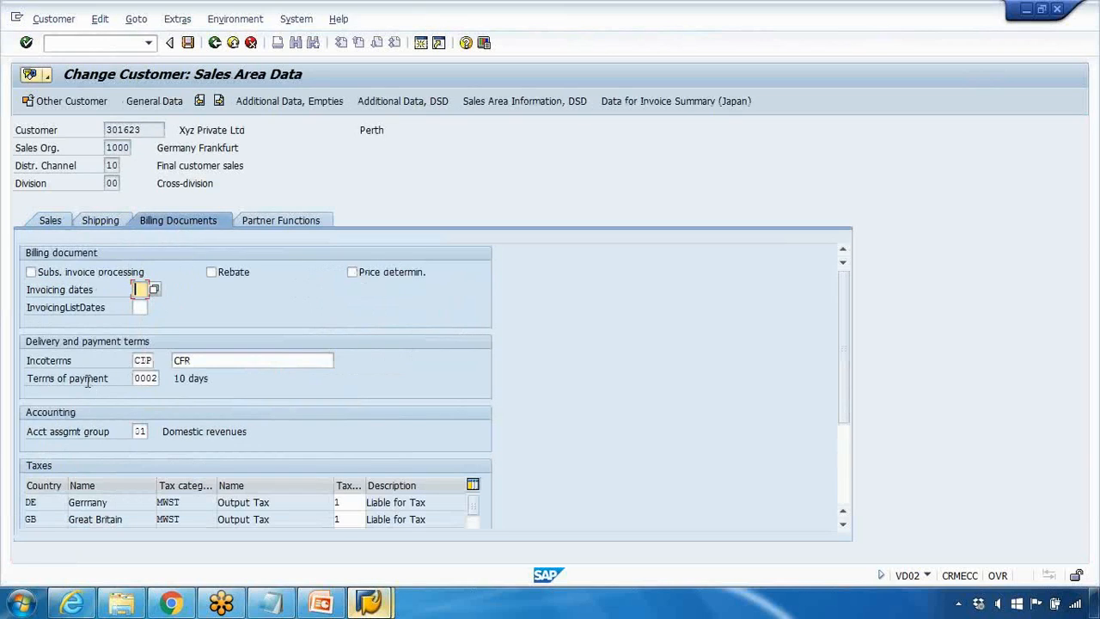
pyautogui.moveTo(135, 360)
pyautogui.mouseDown()
pyautogui.moveTo(172, 361)
pyautogui.moveTo(144, 360)
pyautogui.mouseUp()
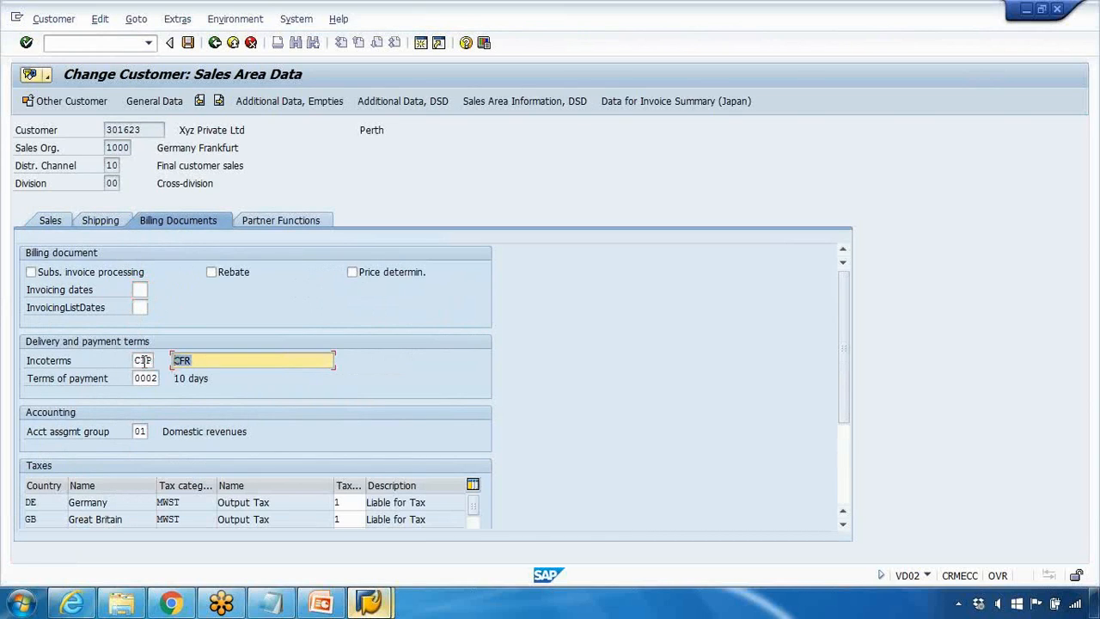
# Step: Return to the freight condition session and exit the KF00 fast entry, discarding the unsaved CFR row
pyautogui.moveTo(369, 601)
pyautogui.click(348, 562)
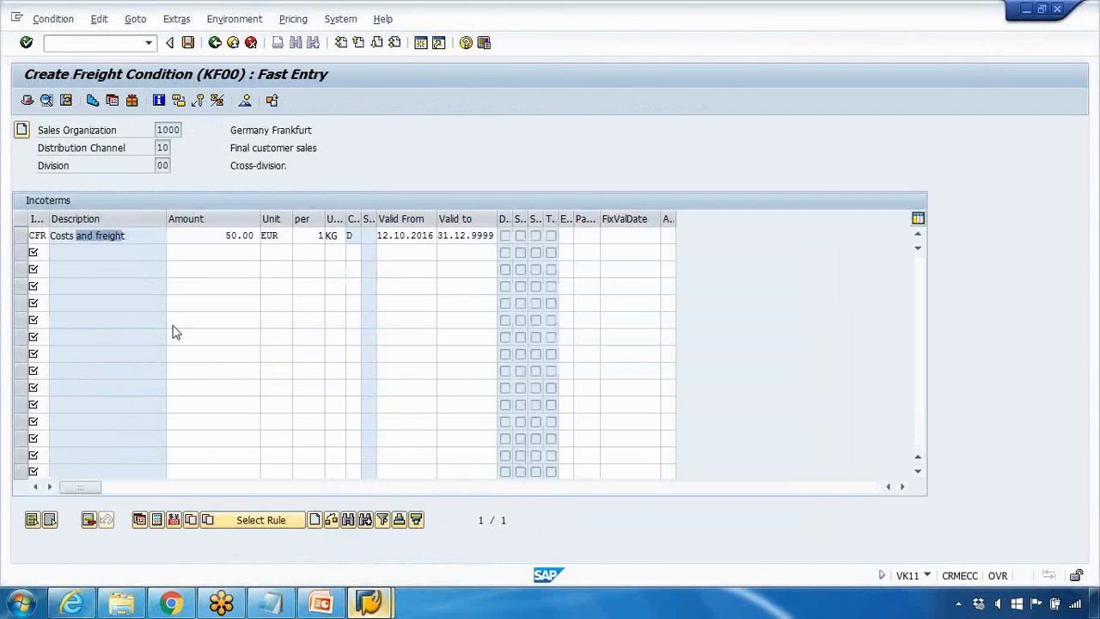
pyautogui.click(214, 42)
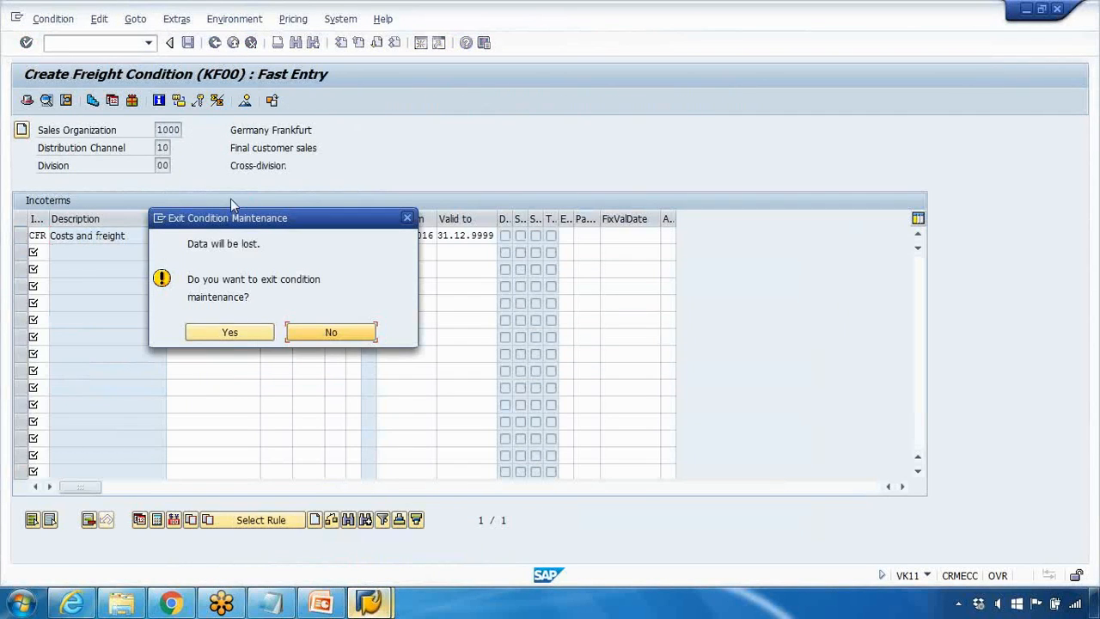
pyautogui.press('Return')
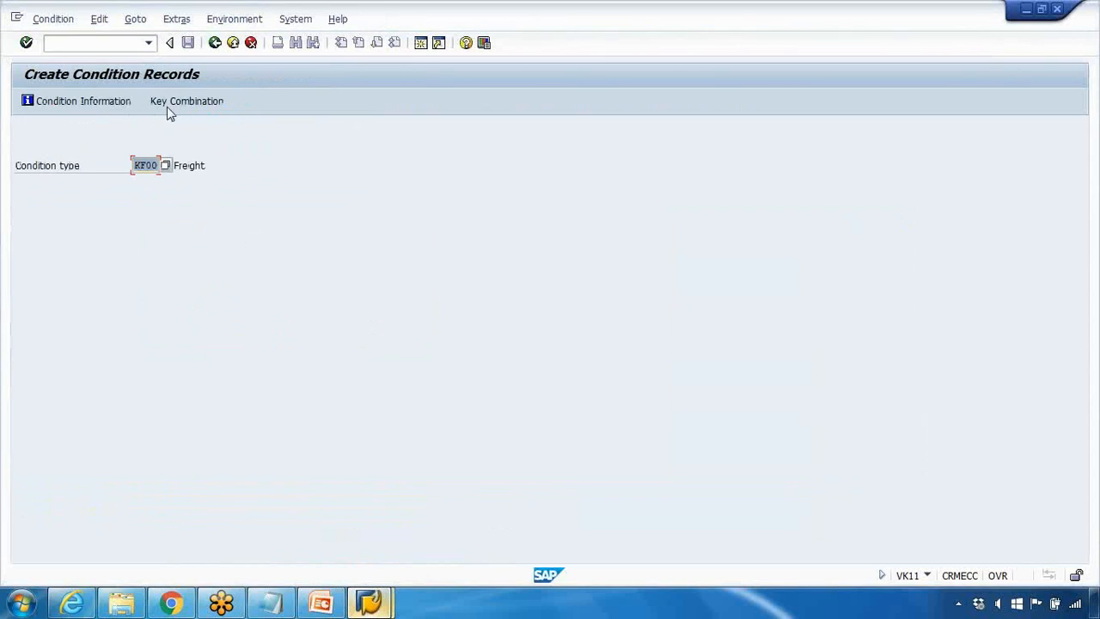
# Step: Open the fast entry for condition type KF00 with the Incoterms (Parts 1+2) key combination
pyautogui.click(172, 103)
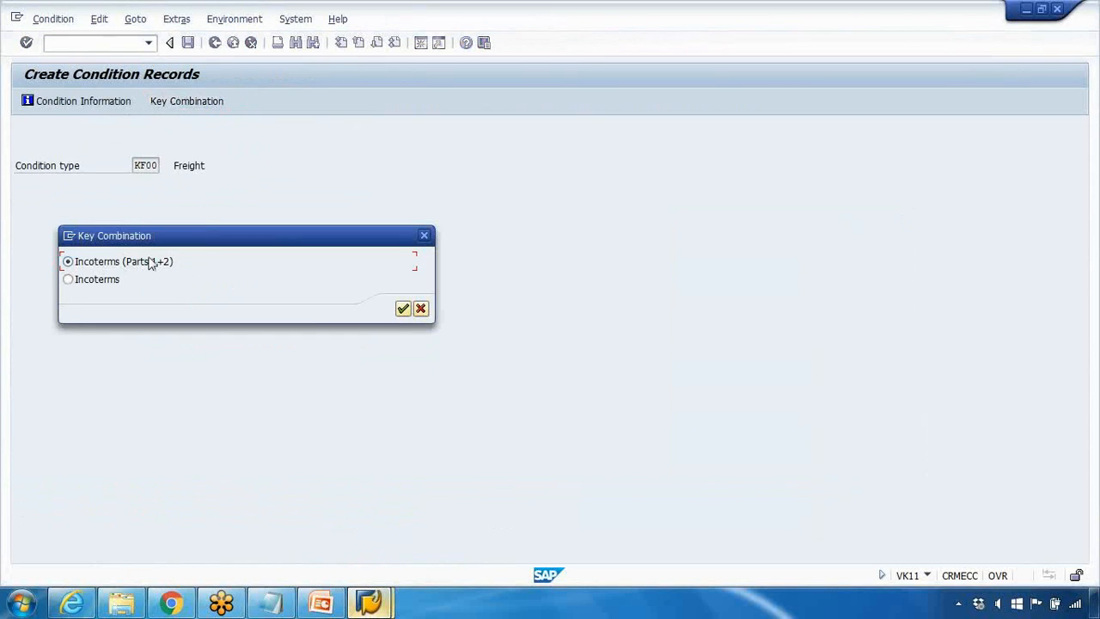
pyautogui.click(85, 282)
pyautogui.click(401, 309)
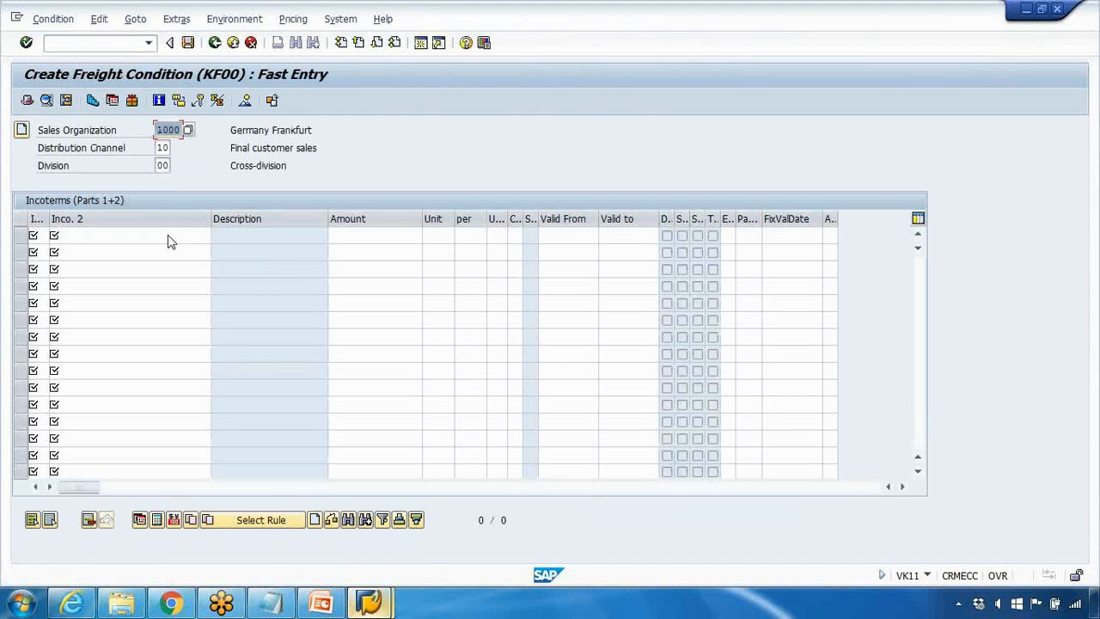
# Step: Add a freight row with incoterm CIP and second part cfr, matching the incoterms in the customer's billing data
pyautogui.click(41, 233)
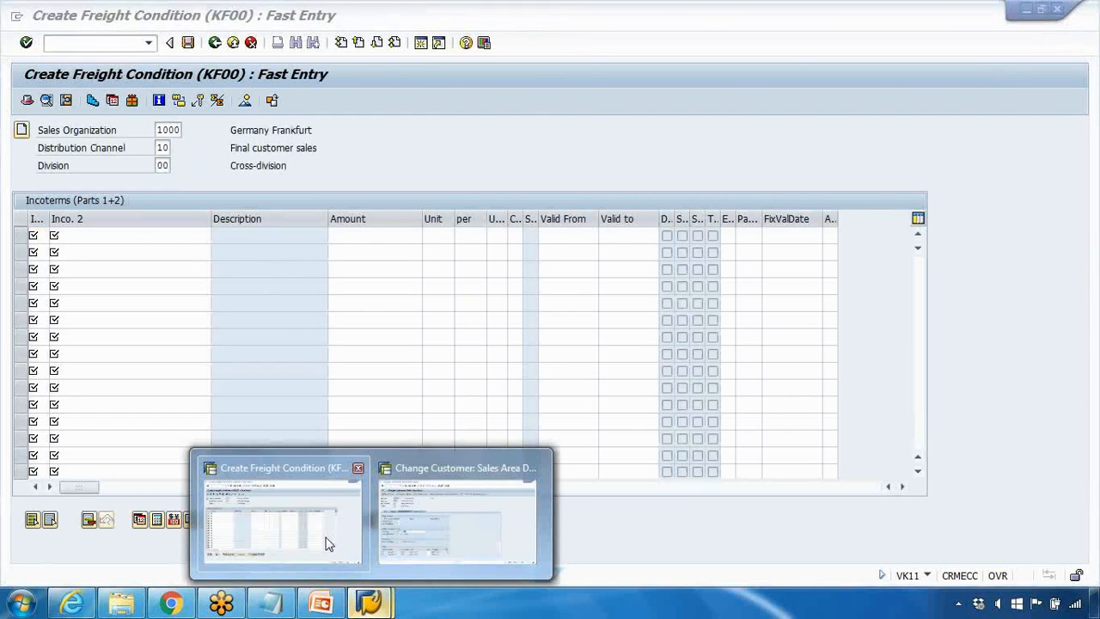
pyautogui.click(369, 601)
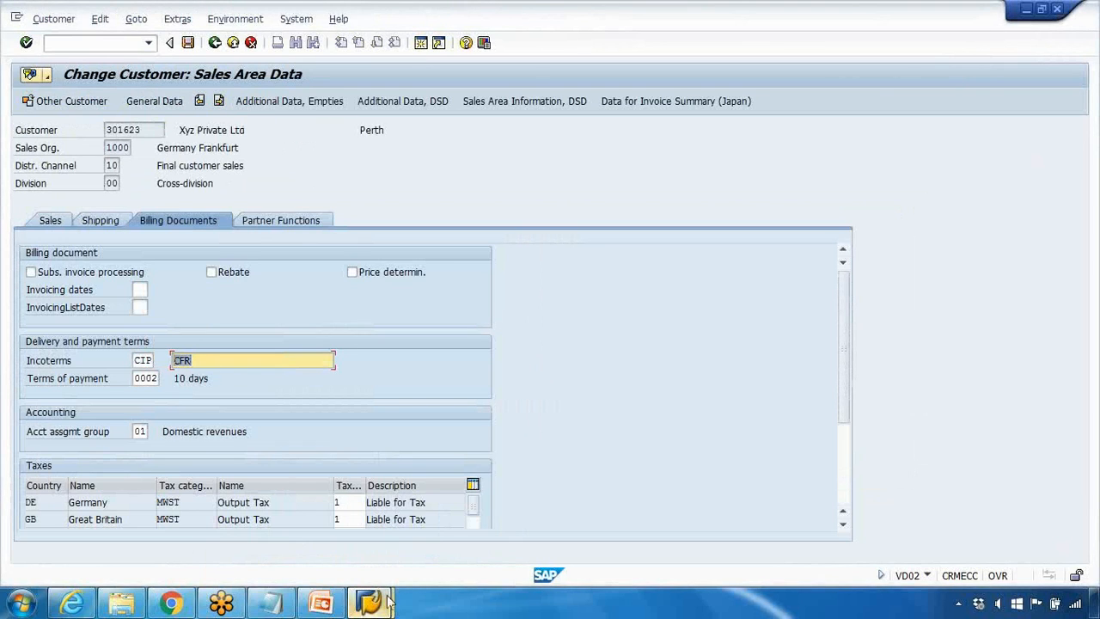
pyautogui.moveTo(370, 601)
pyautogui.click(332, 530)
pyautogui.write('cip')
pyautogui.click(84, 234)
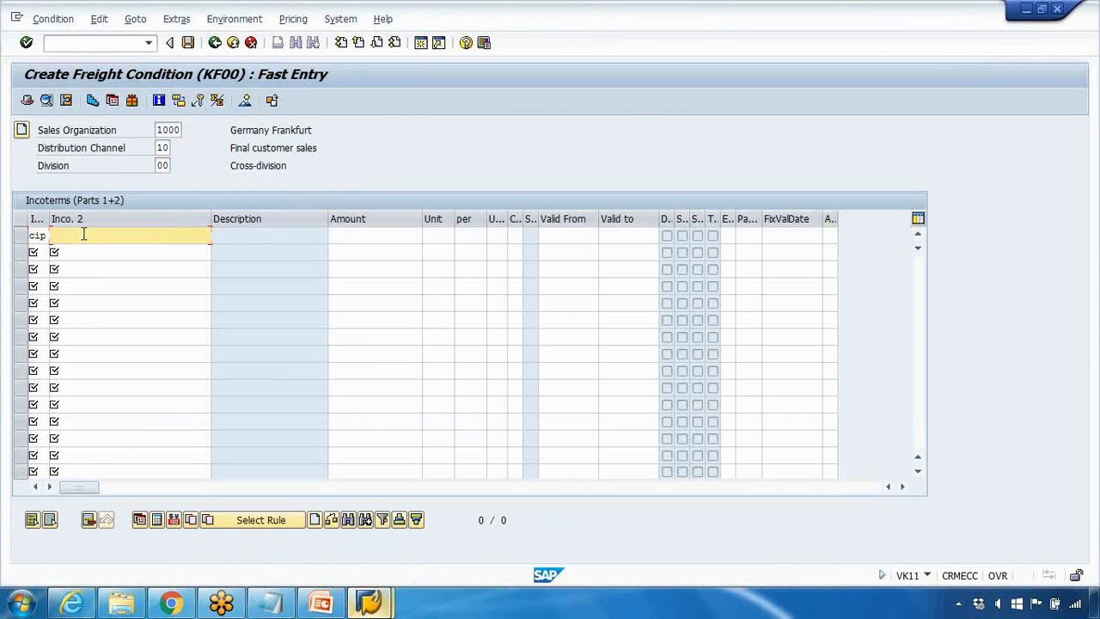
pyautogui.write('cfr')
pyautogui.press('Return')
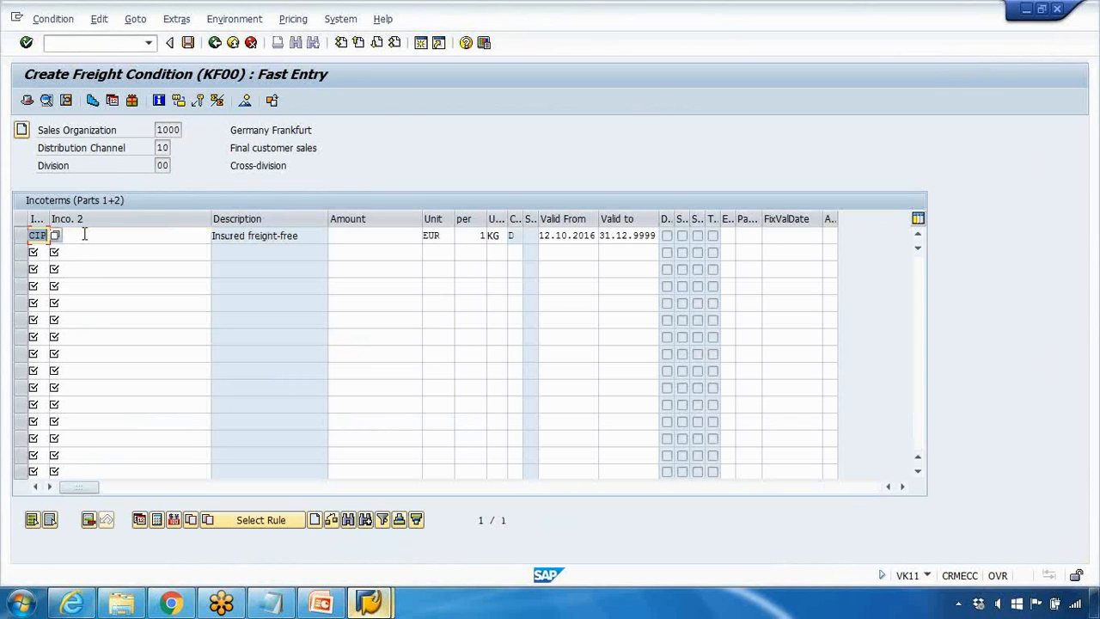
pyautogui.click(346, 239)
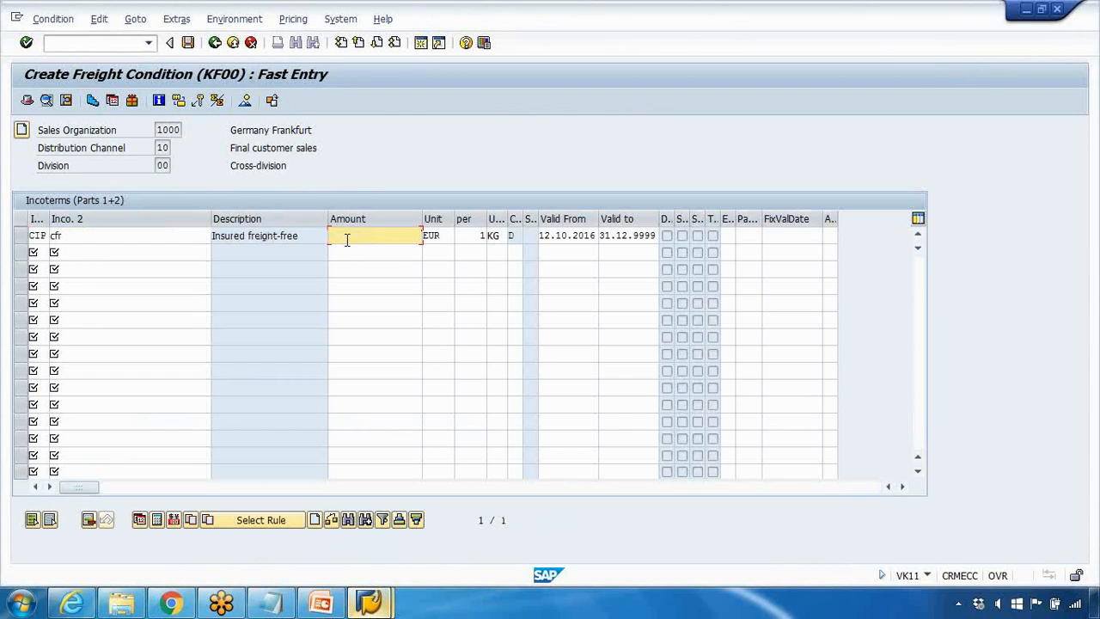
# Step: Switch to the Condition Master Data presentation in PowerPoint to view the Condition Master Record slide
pyautogui.click(387, 600)
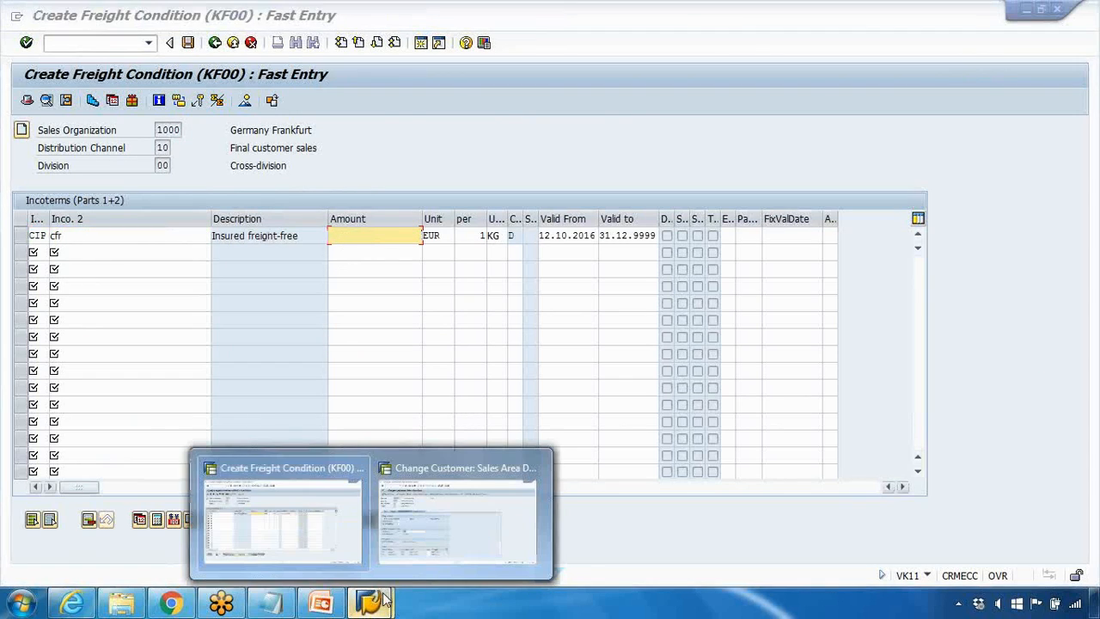
pyautogui.click(336, 528)
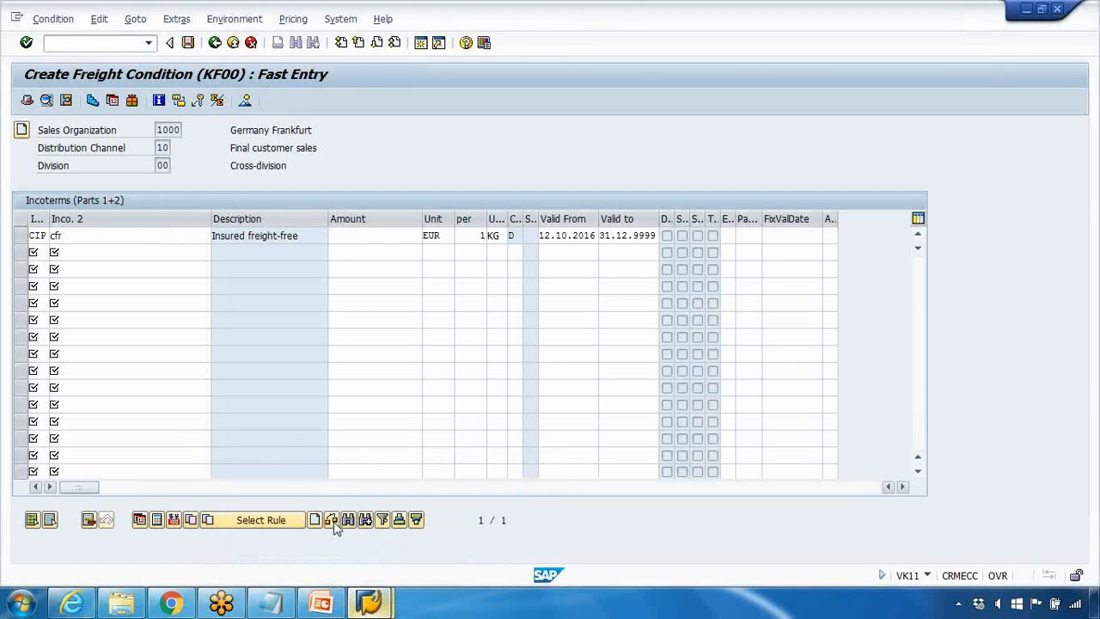
pyautogui.click(320, 601)
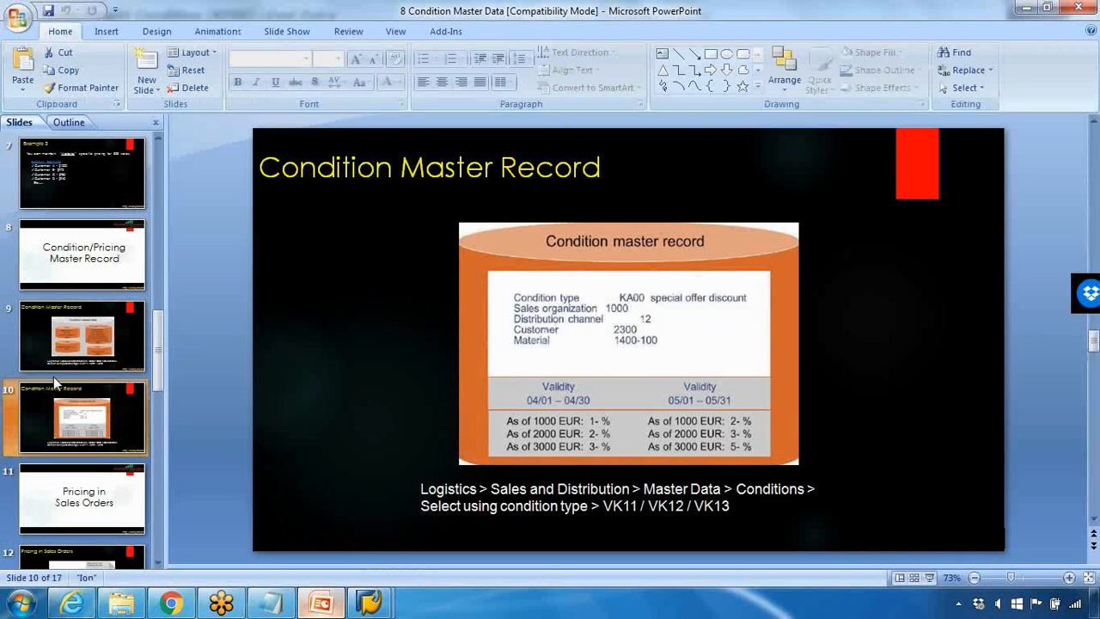